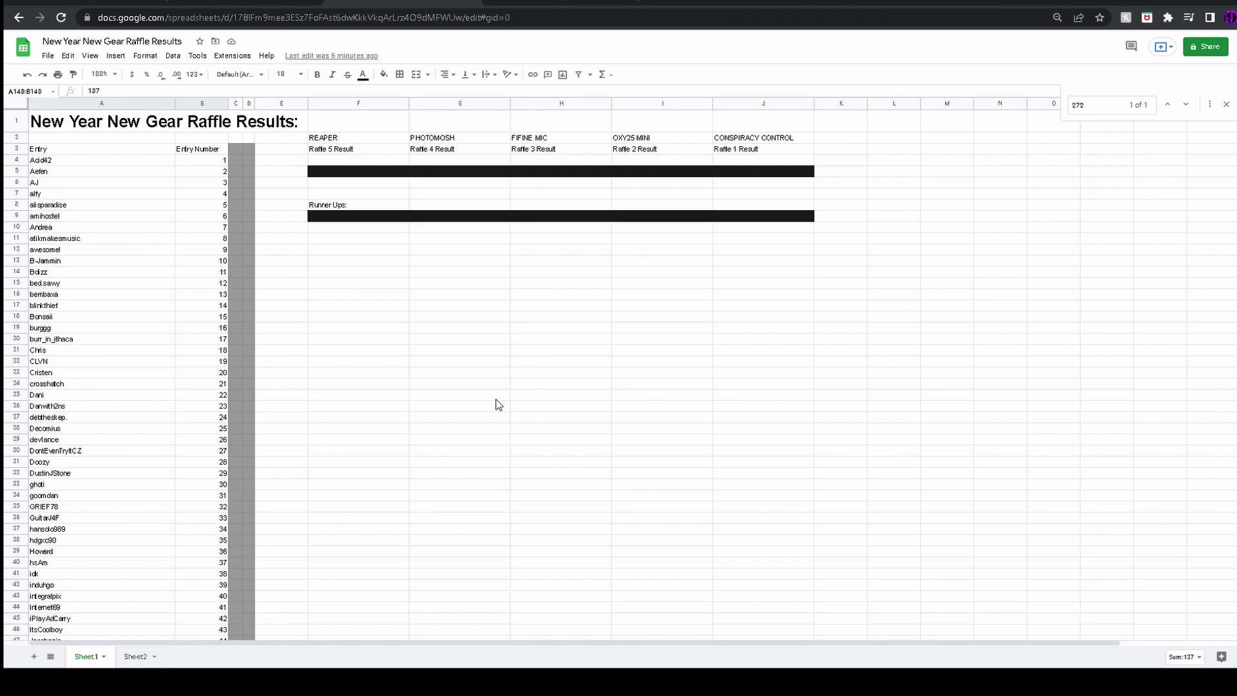
Check the entrant list from Acid42 down to the final entry number 330
click(119, 161)
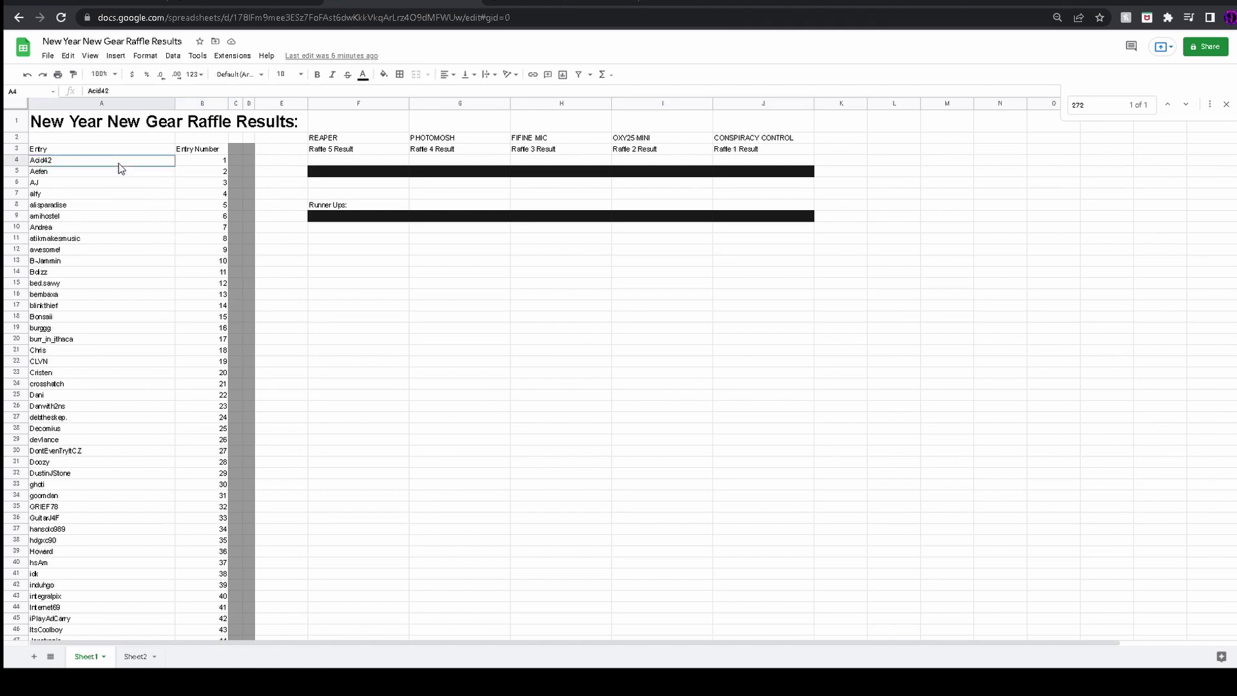
scroll(197, 179, down, 5)
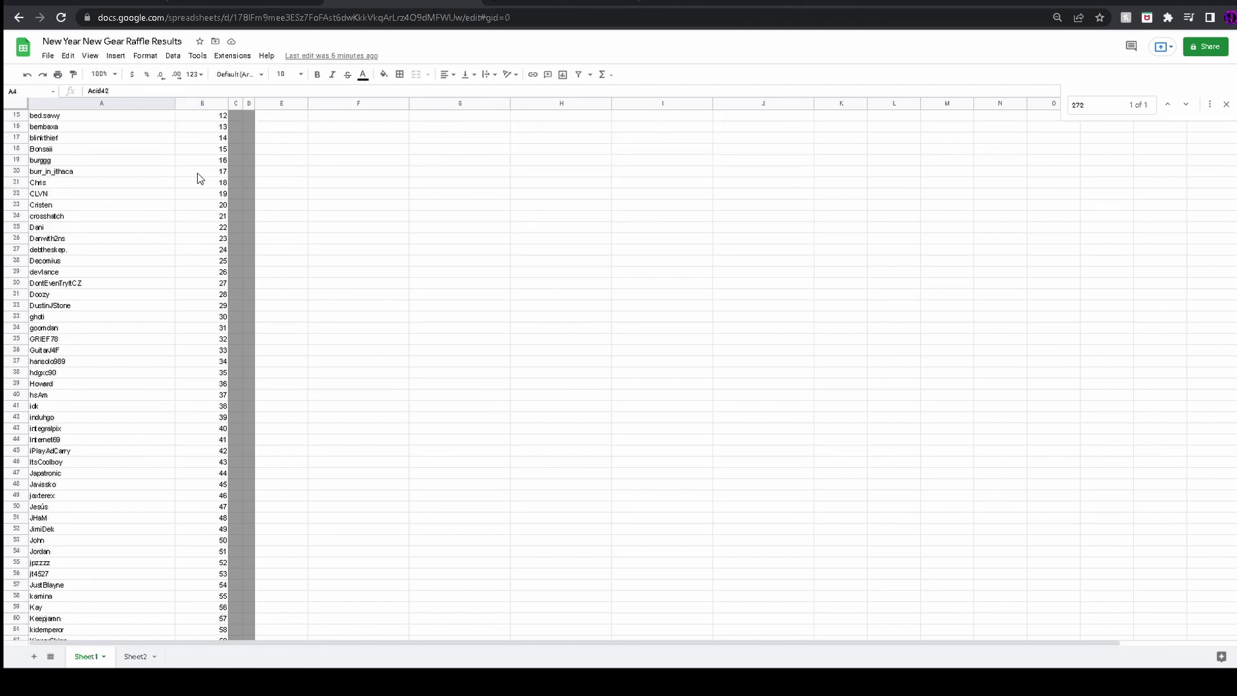
scroll(197, 178, down, 5)
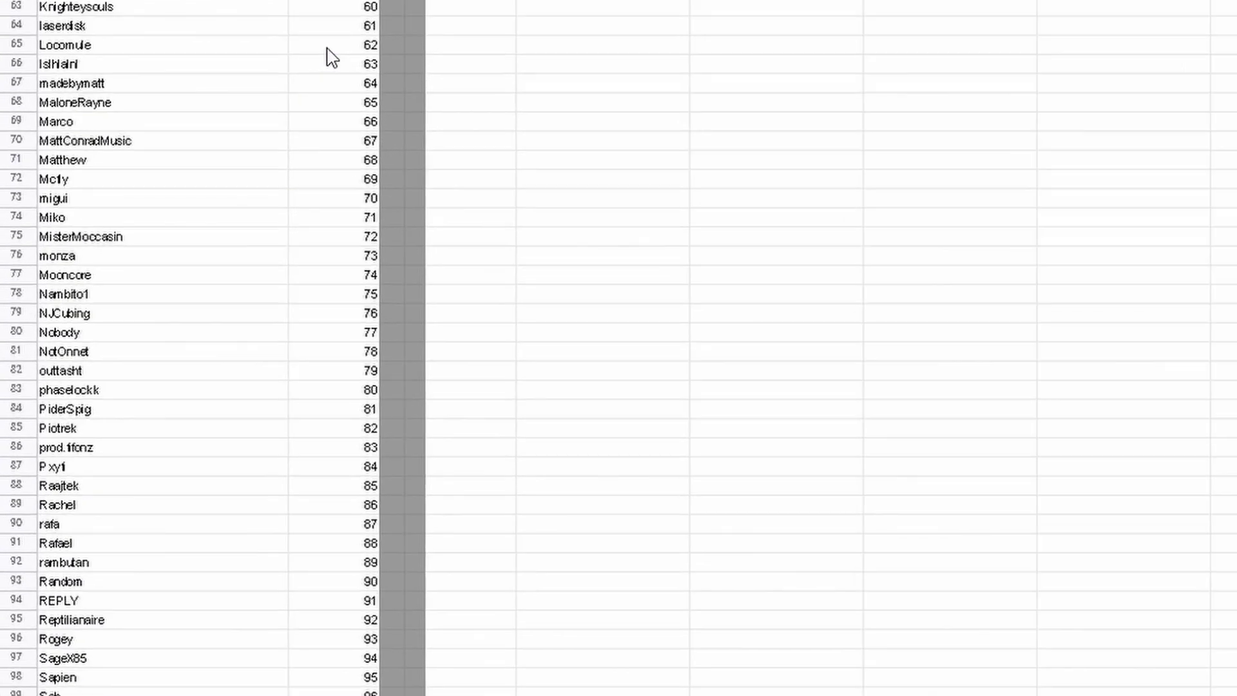
scroll(329, 55, down, 5)
scroll(329, 55, down, 5)
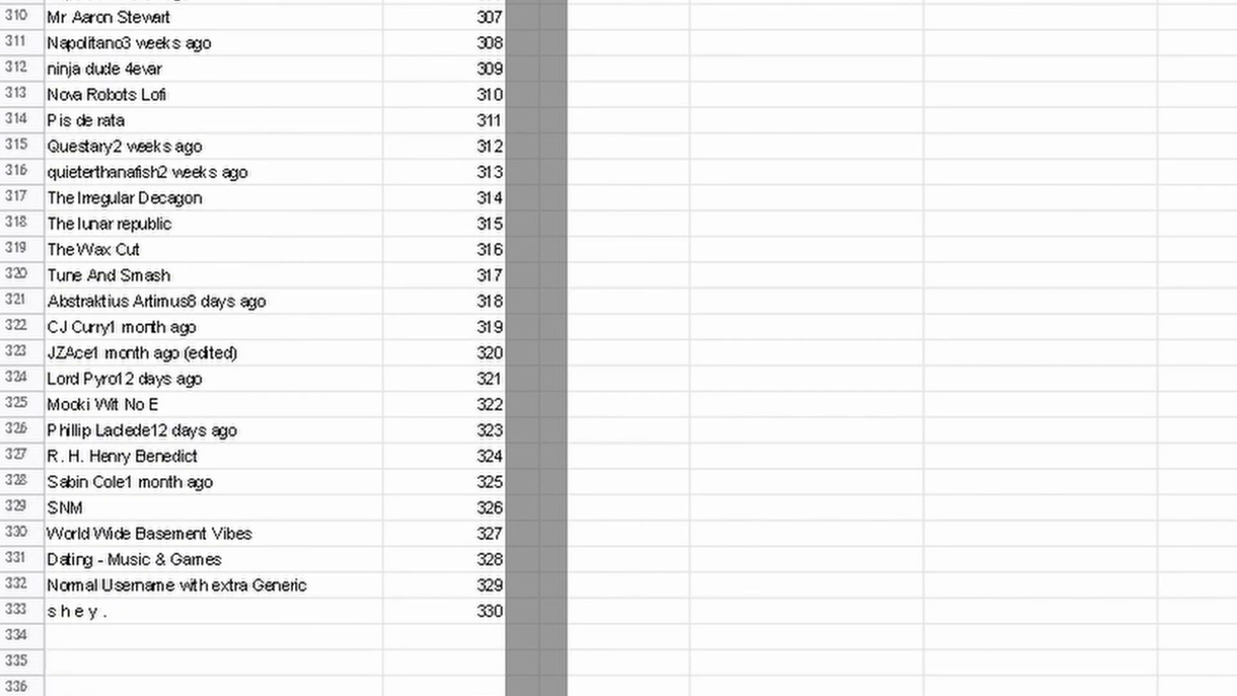
scroll(429, 127, down, 2)
click(452, 406)
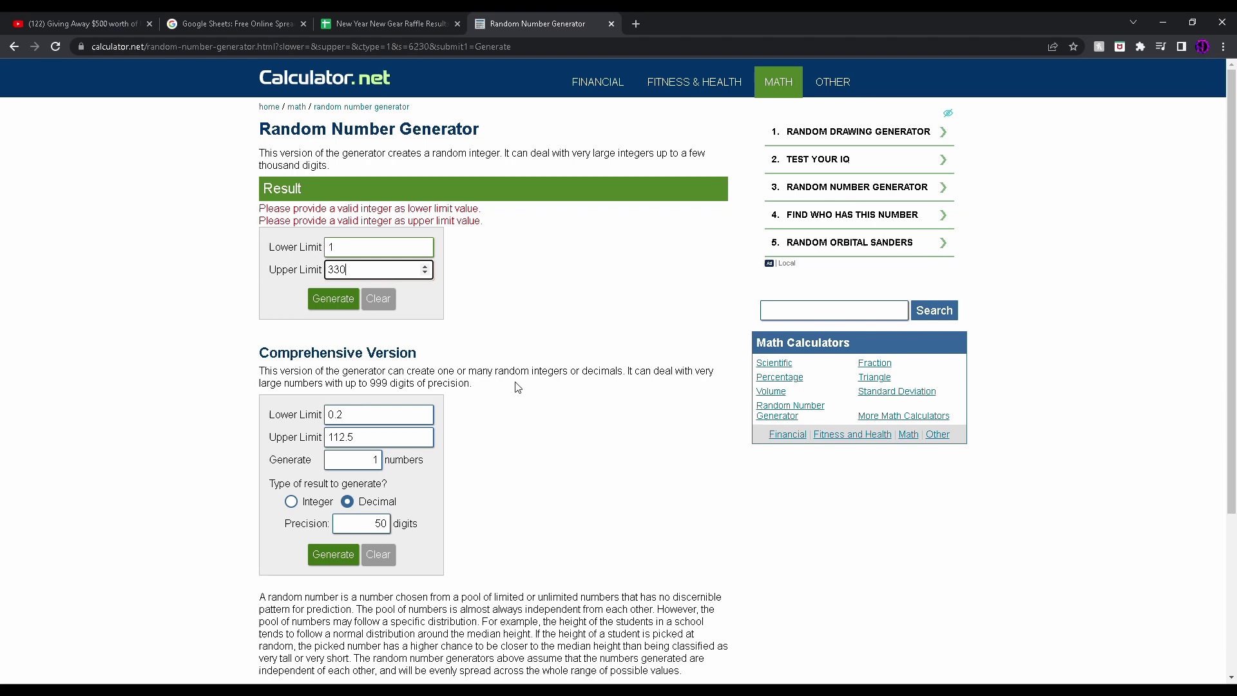
Draw random entry number 82 from 1–330 and return to the raffle sheet
click(412, 12)
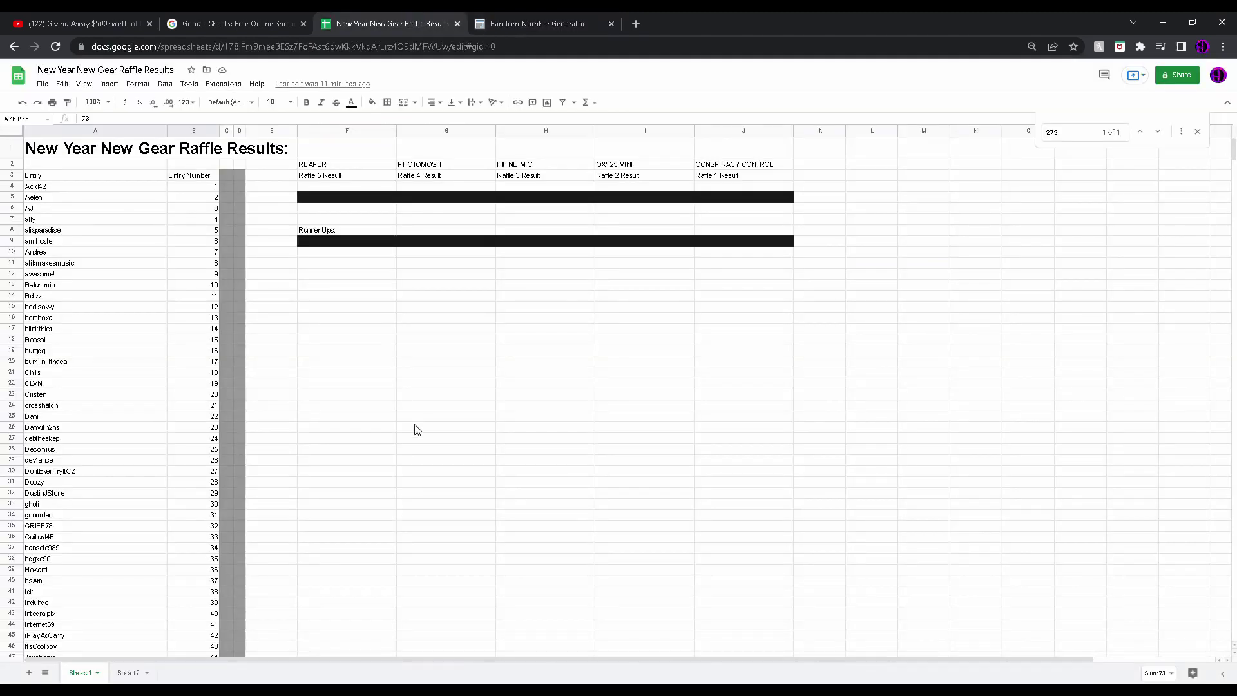
click(66, 24)
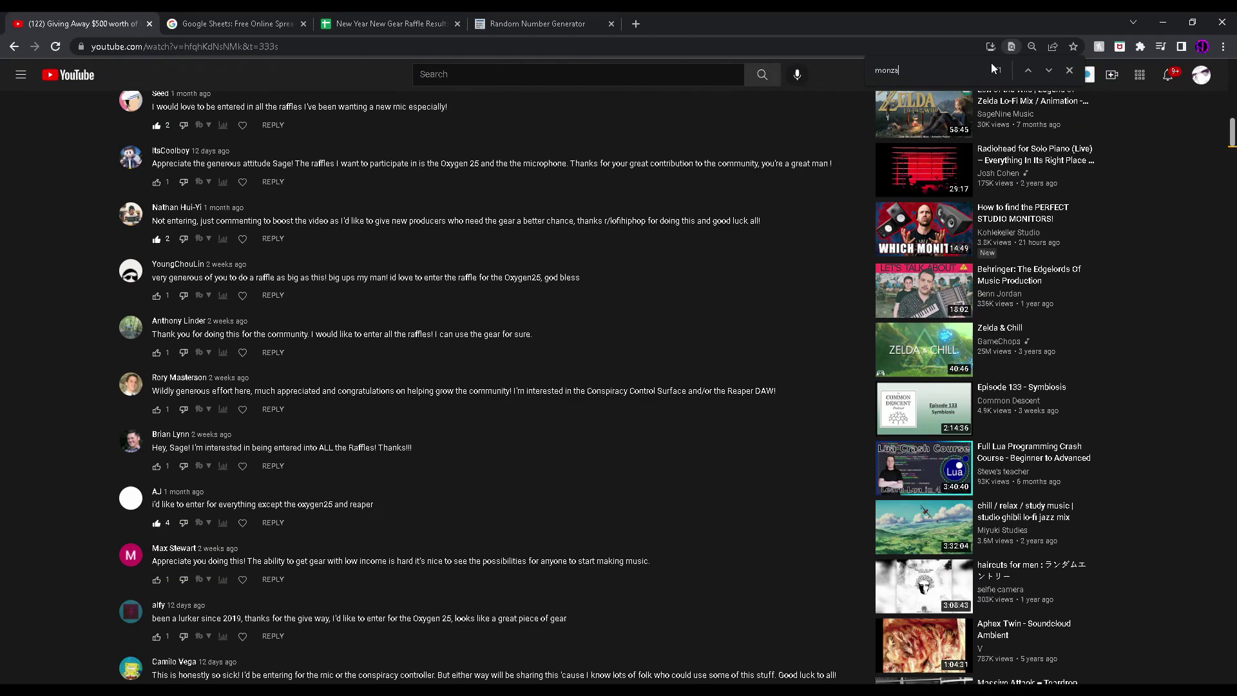
key(Escape)
scroll(720, 256, up, 4)
scroll(719, 255, up, 5)
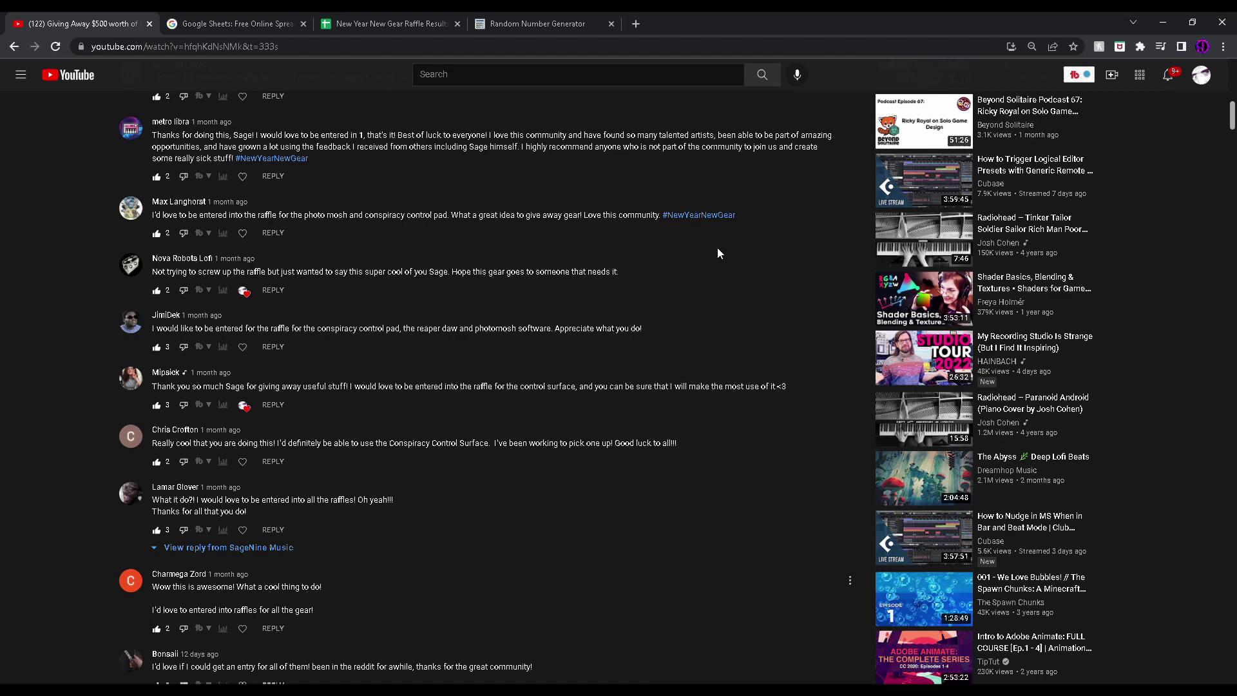
scroll(717, 248, up, 5)
scroll(682, 250, down, 3)
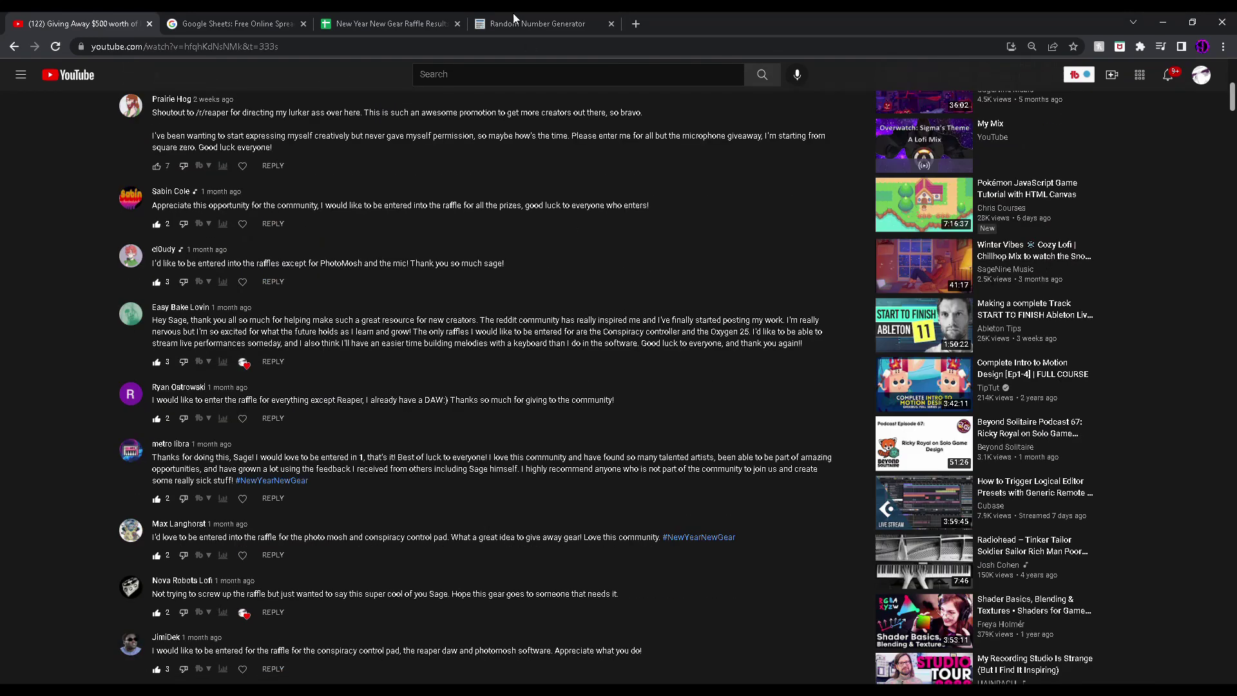
click(537, 23)
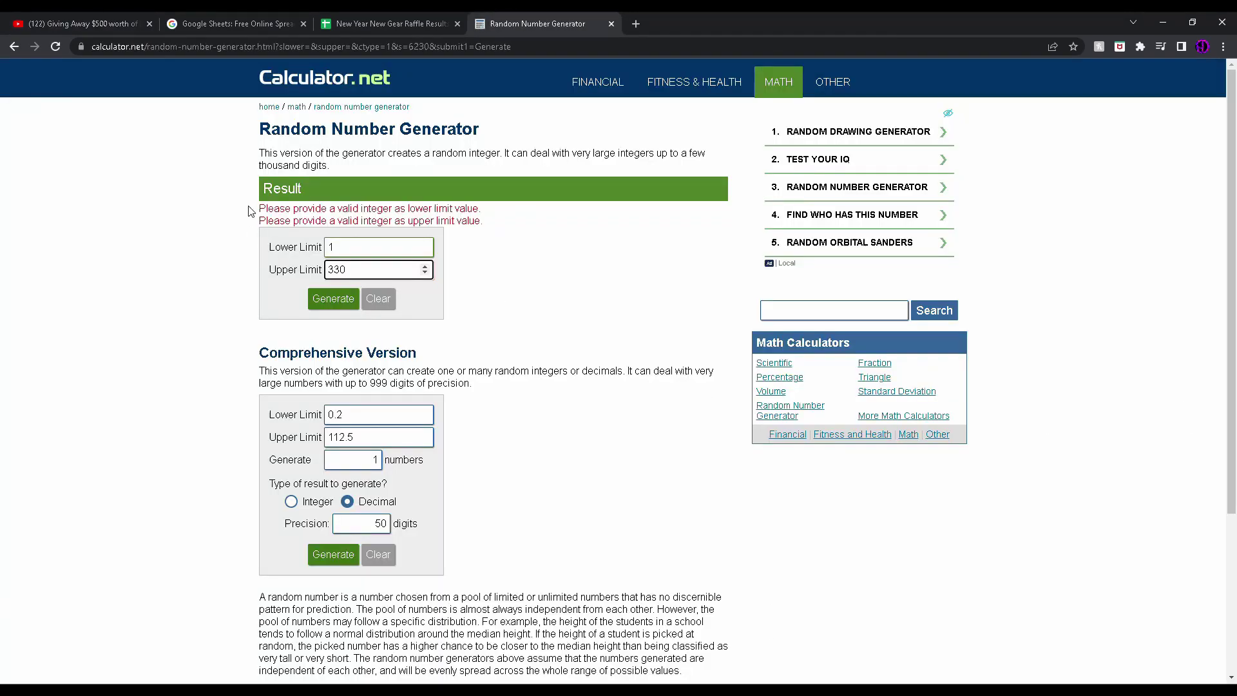
click(333, 298)
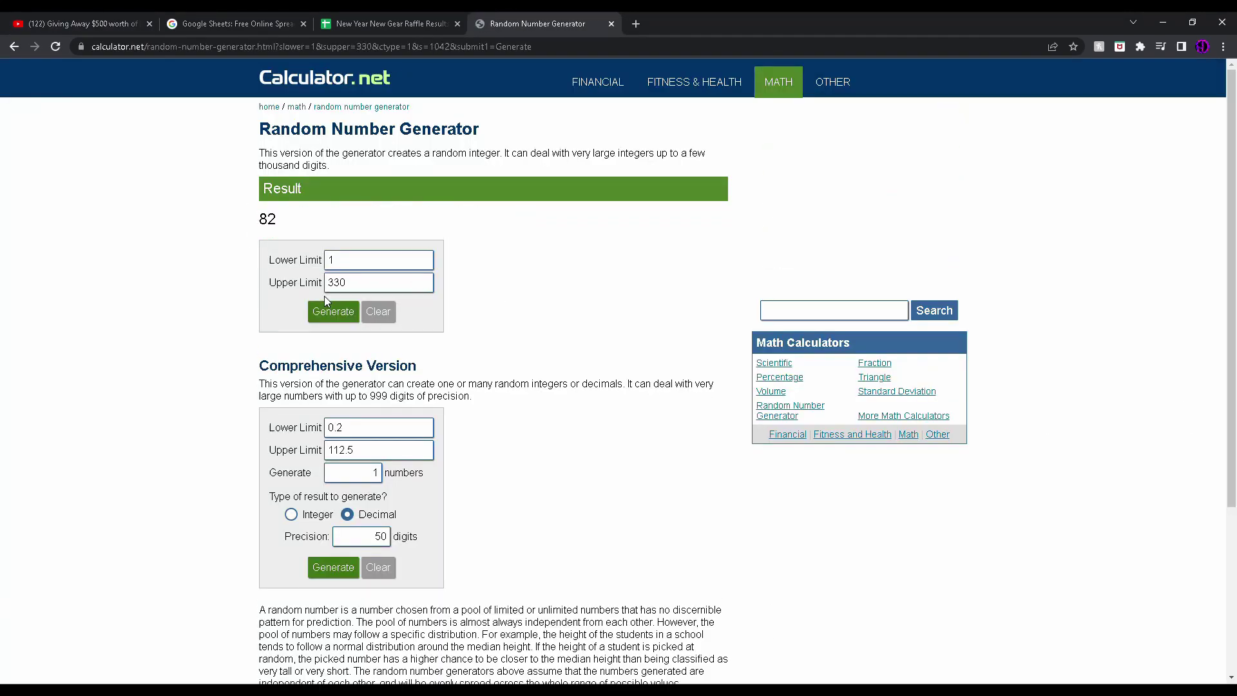
click(390, 24)
scroll(232, 348, down, 10)
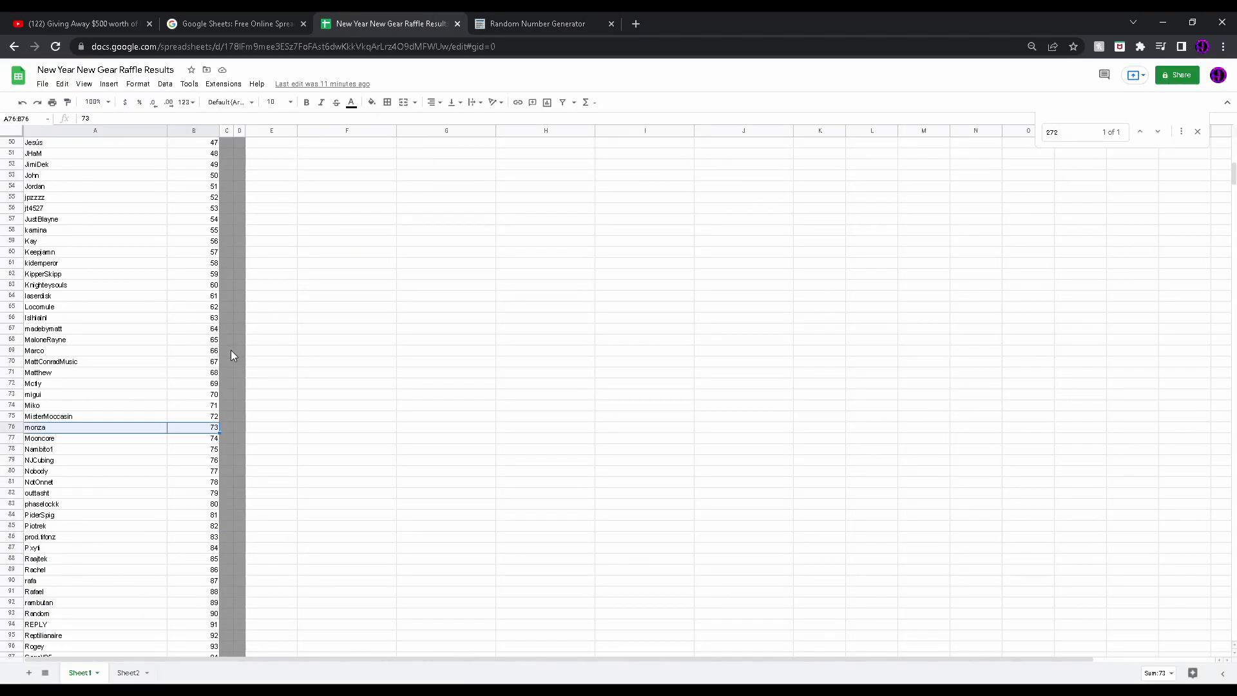
scroll(232, 351, down, 5)
Select Piotrek's entry 82 row, then find and select 'Piotrek 2 weeks ago' in YouTube comments
click(193, 339)
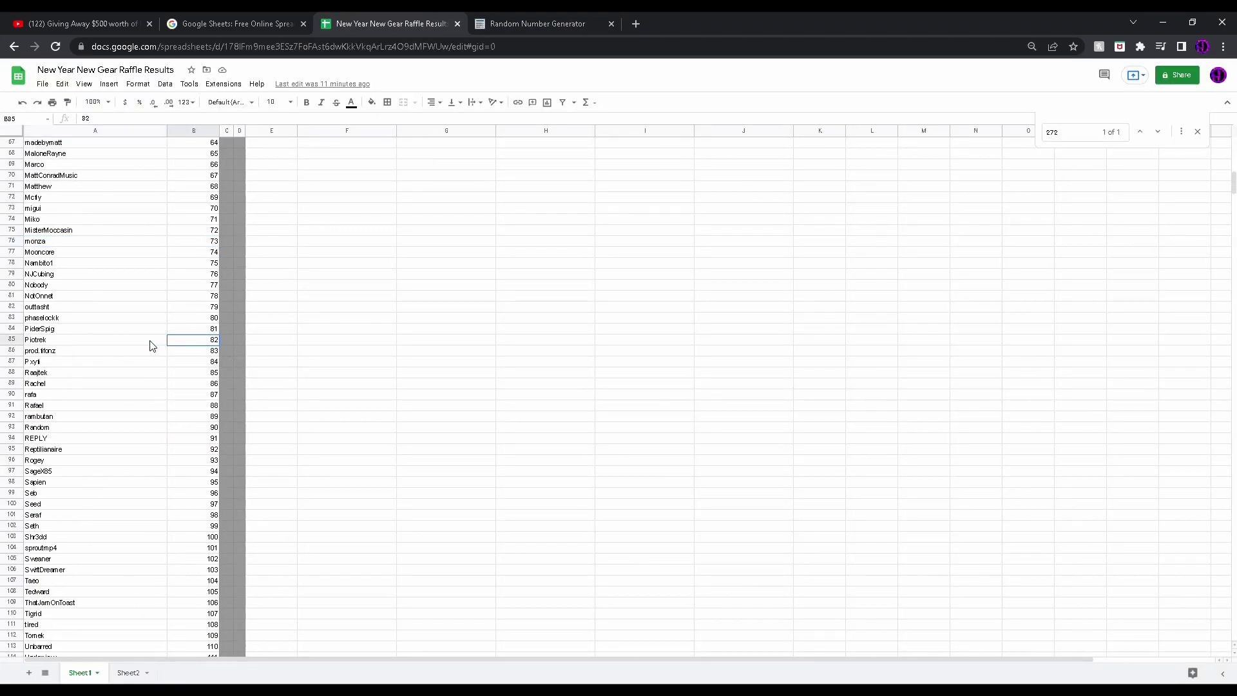
click(97, 339)
click(82, 24)
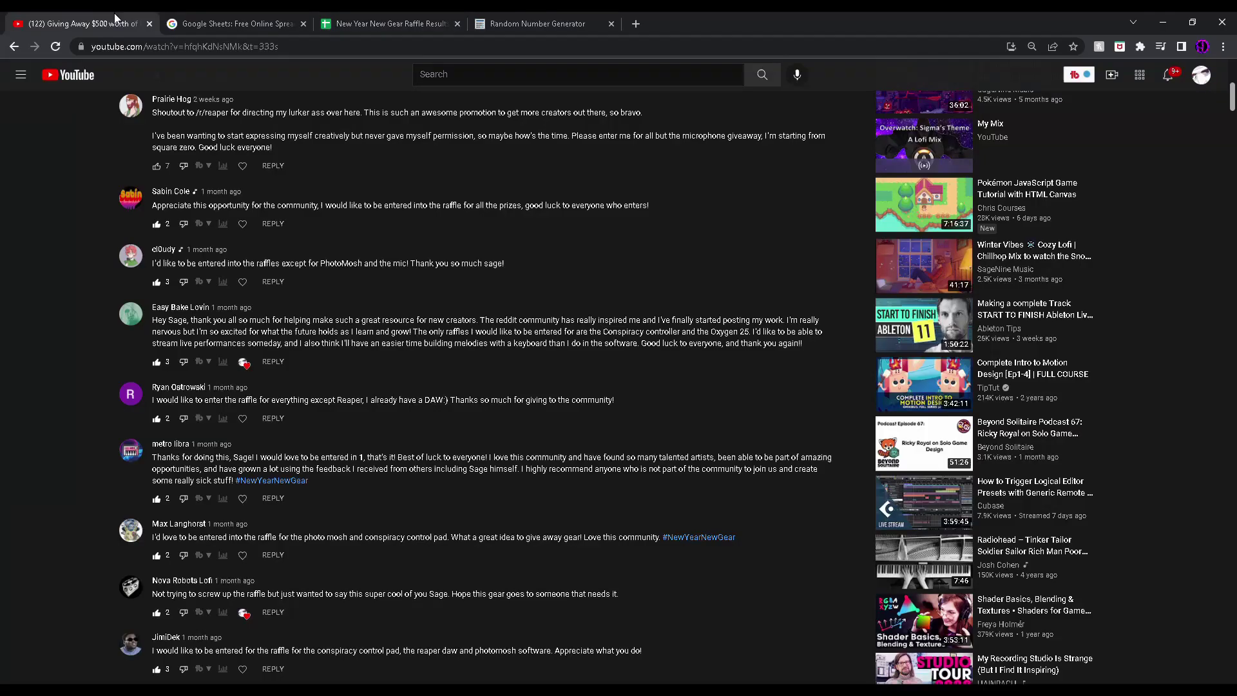
key(ctrl+f)
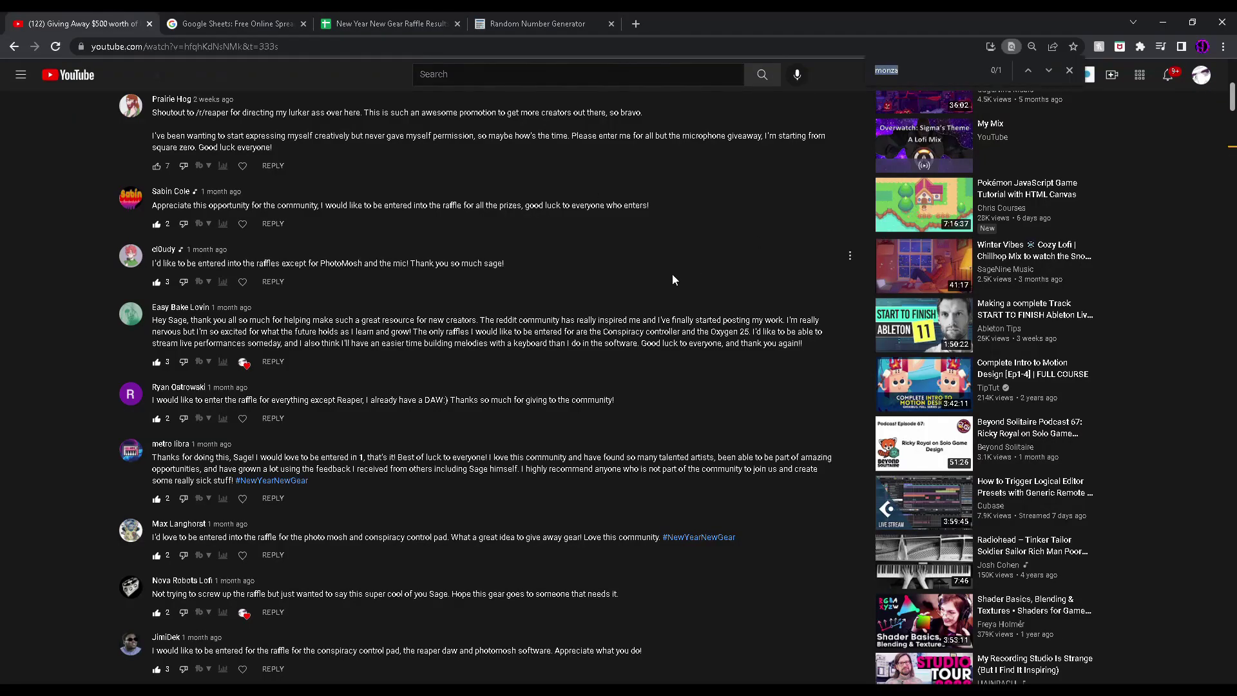
text(pio)
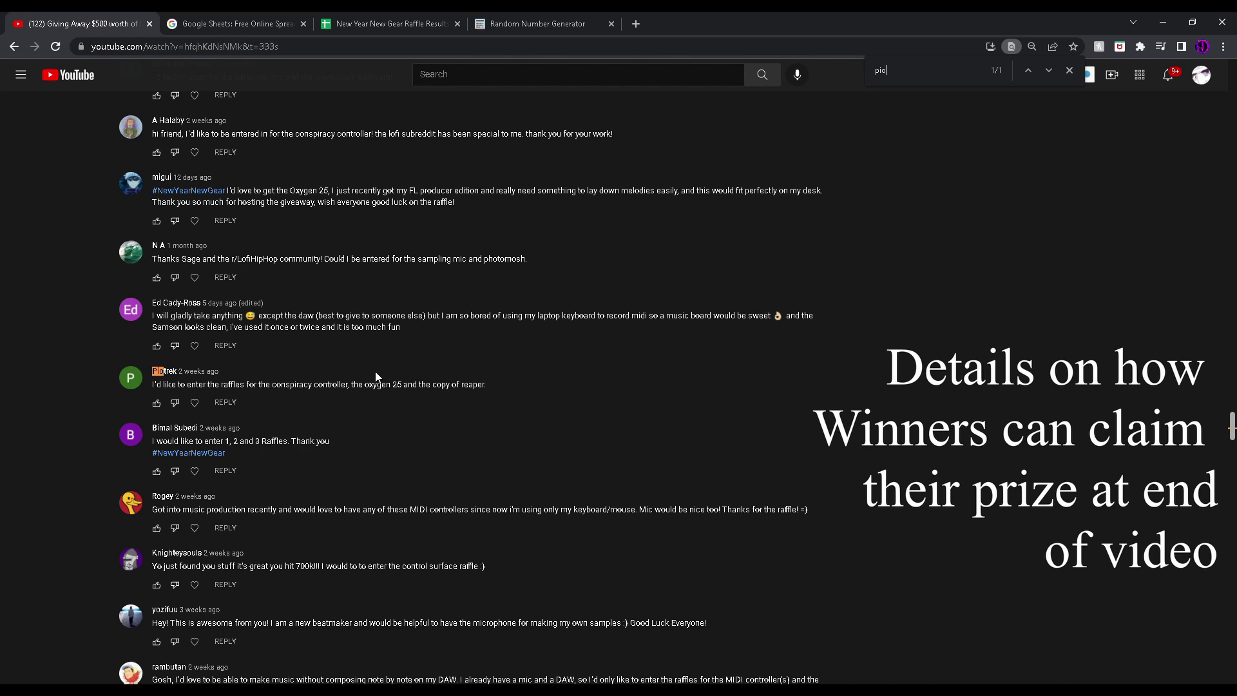
mouse_move(471, 384)
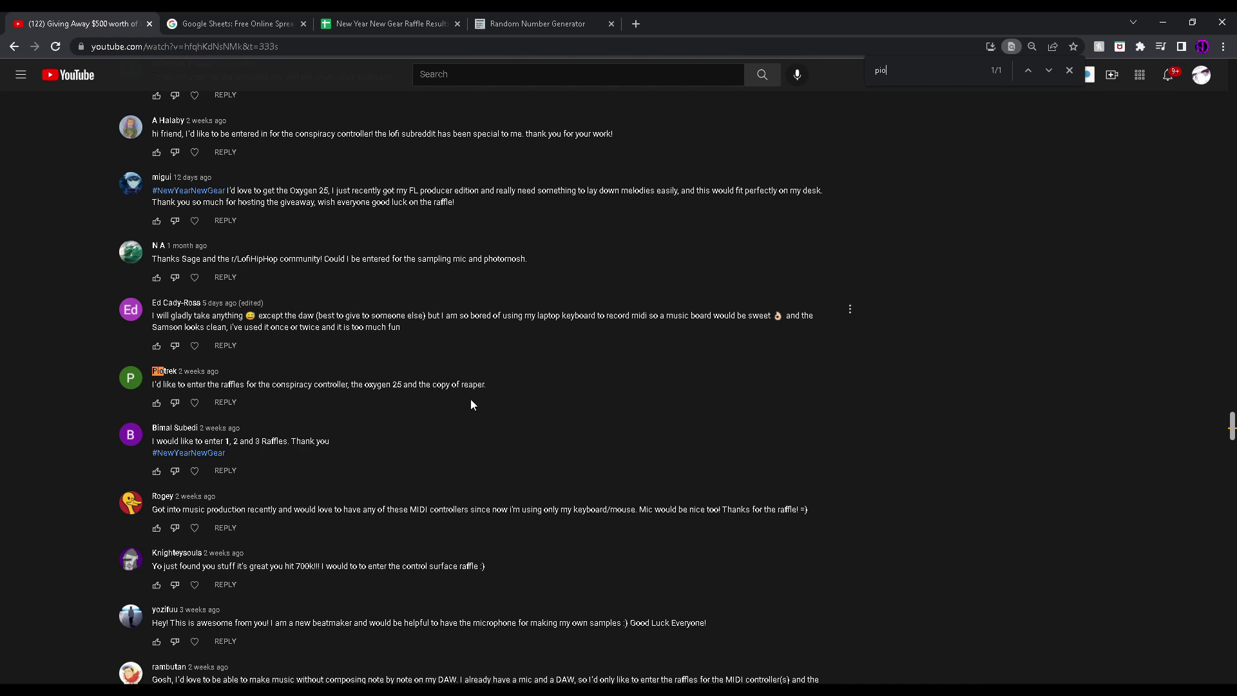
drag(222, 371, 152, 371)
Fill Piotrek's entry row A85:B85 green
click(406, 23)
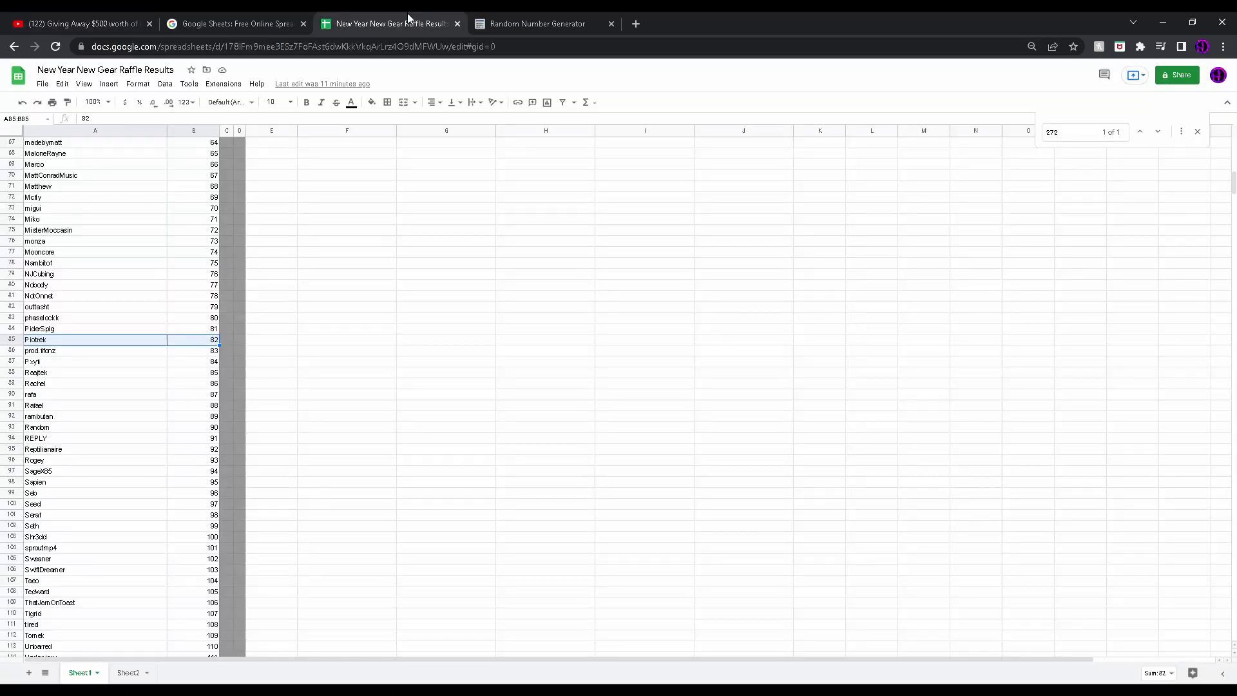
click(371, 291)
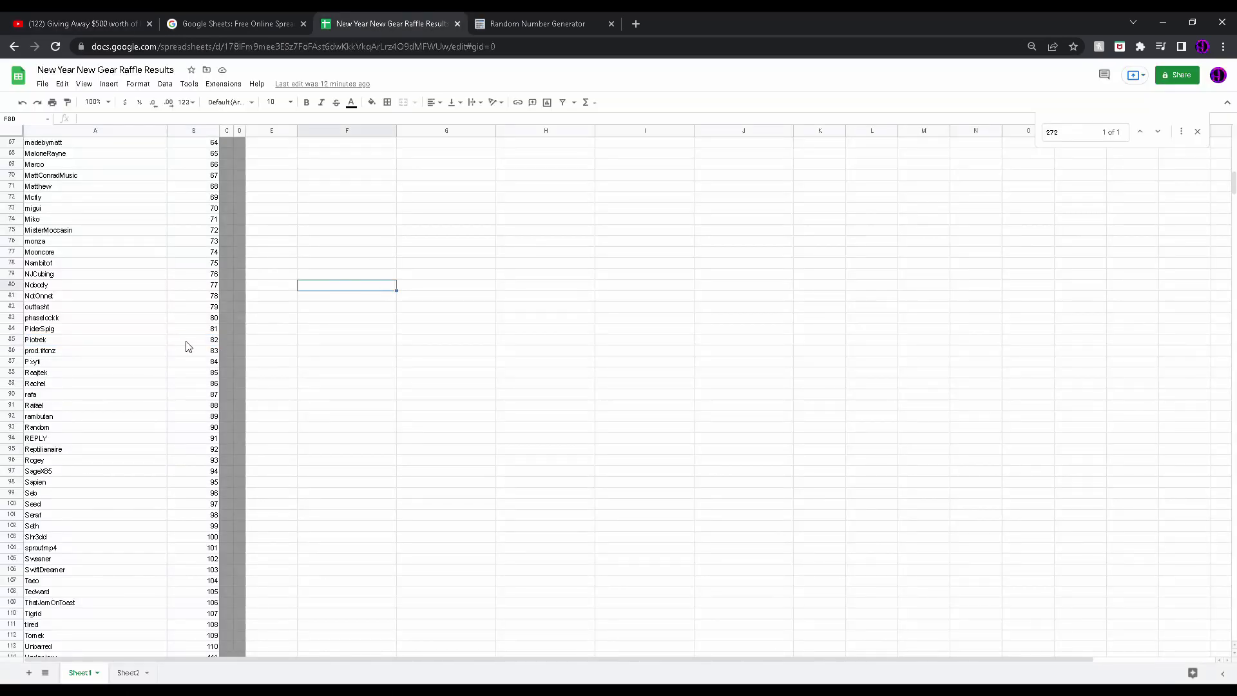
click(72, 397)
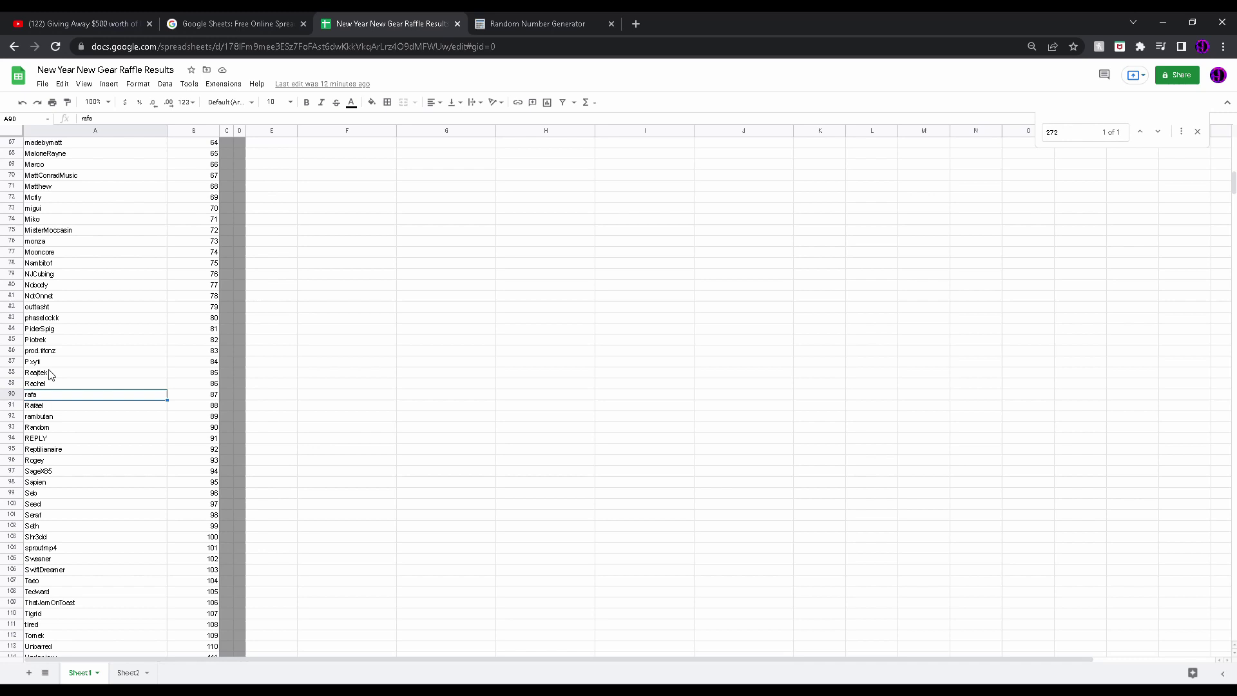
drag(54, 340, 200, 340)
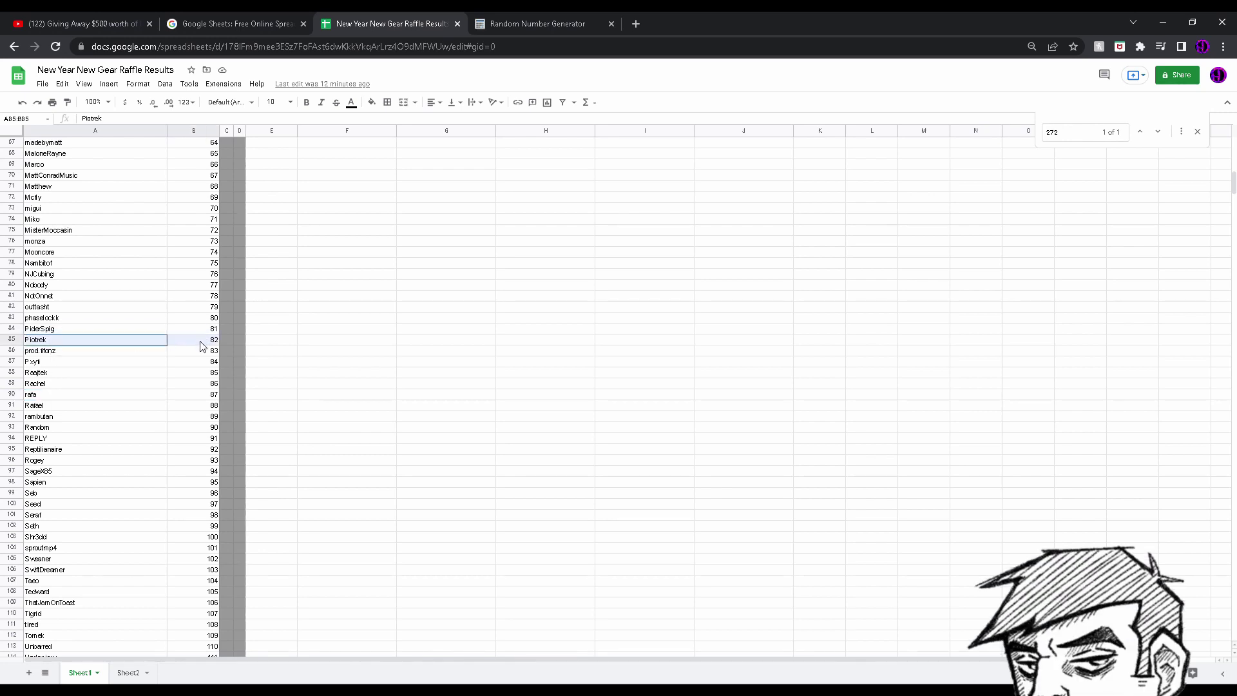
click(372, 101)
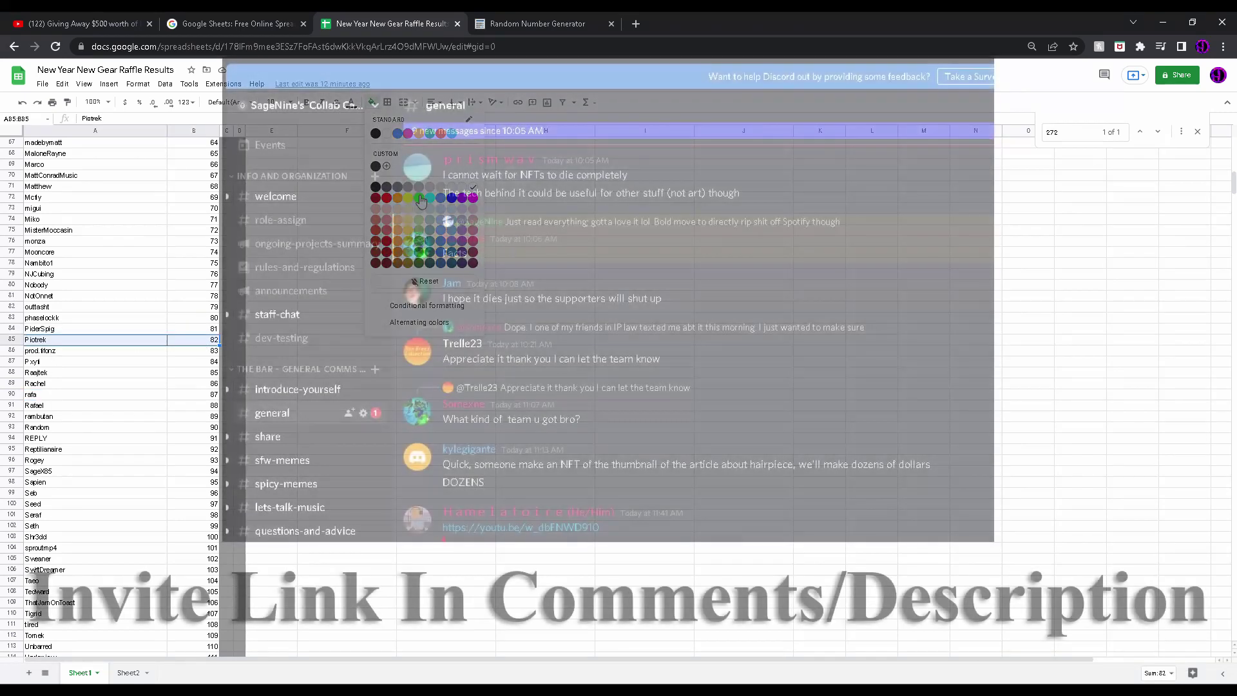
click(418, 198)
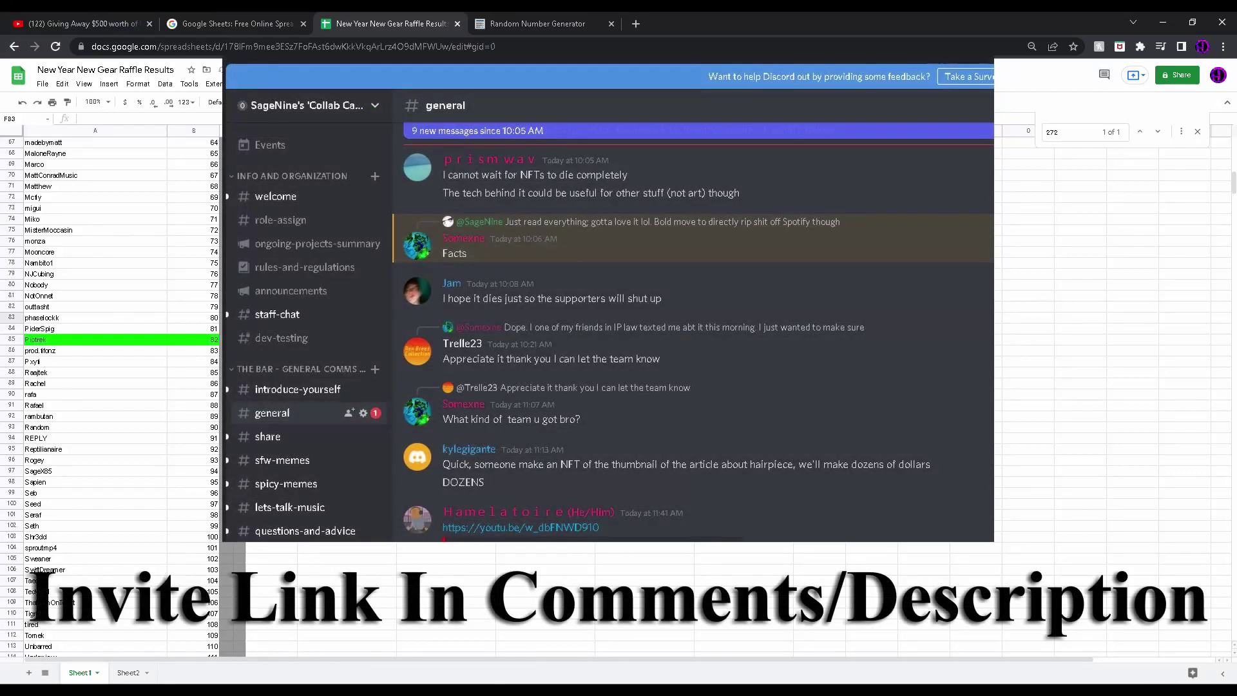
scroll(116, 386, up, 15)
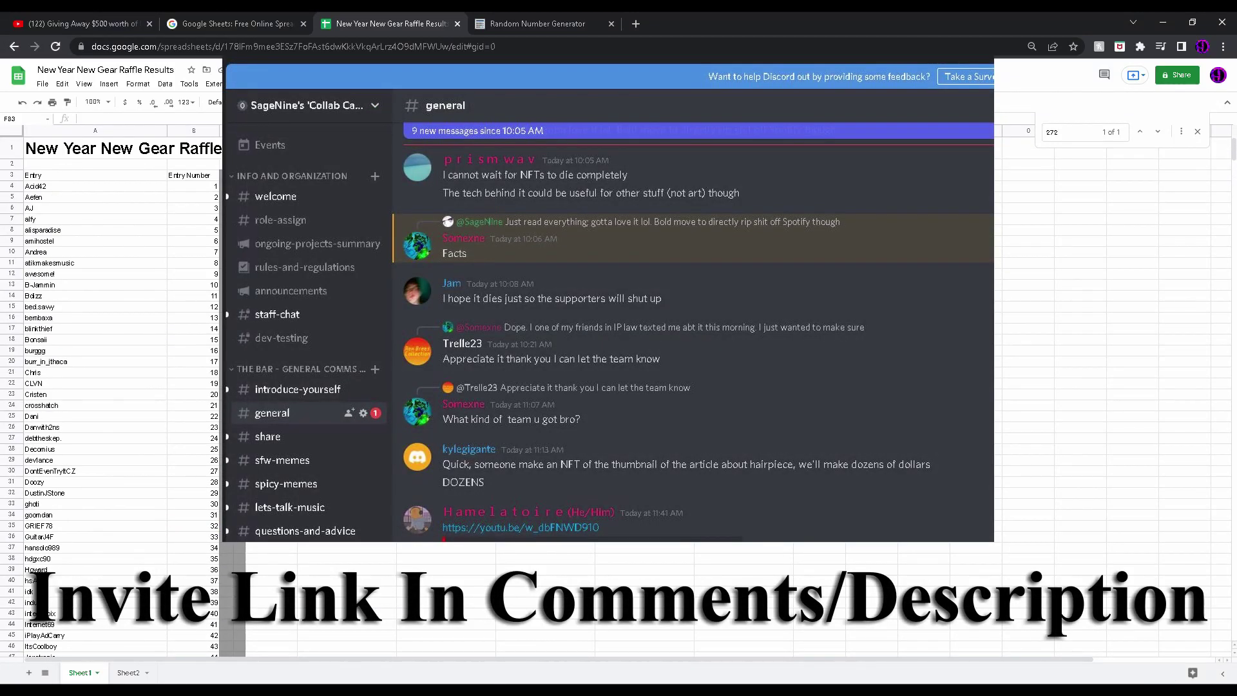
Paste Piotrek and '2 weeks ago' as values into the Reaper winner cell F4
click(580, 186)
key(shift+Down)
key(Down)
key(shift+Down)
key(shift+Down)
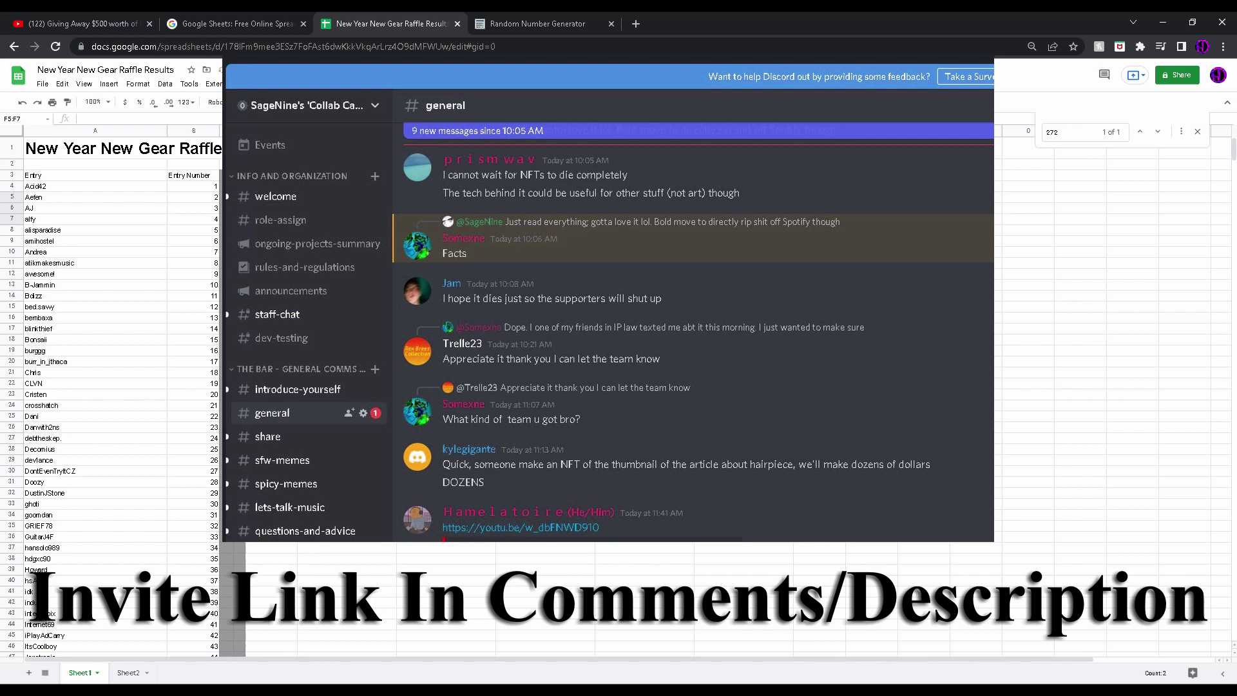
key(Up)
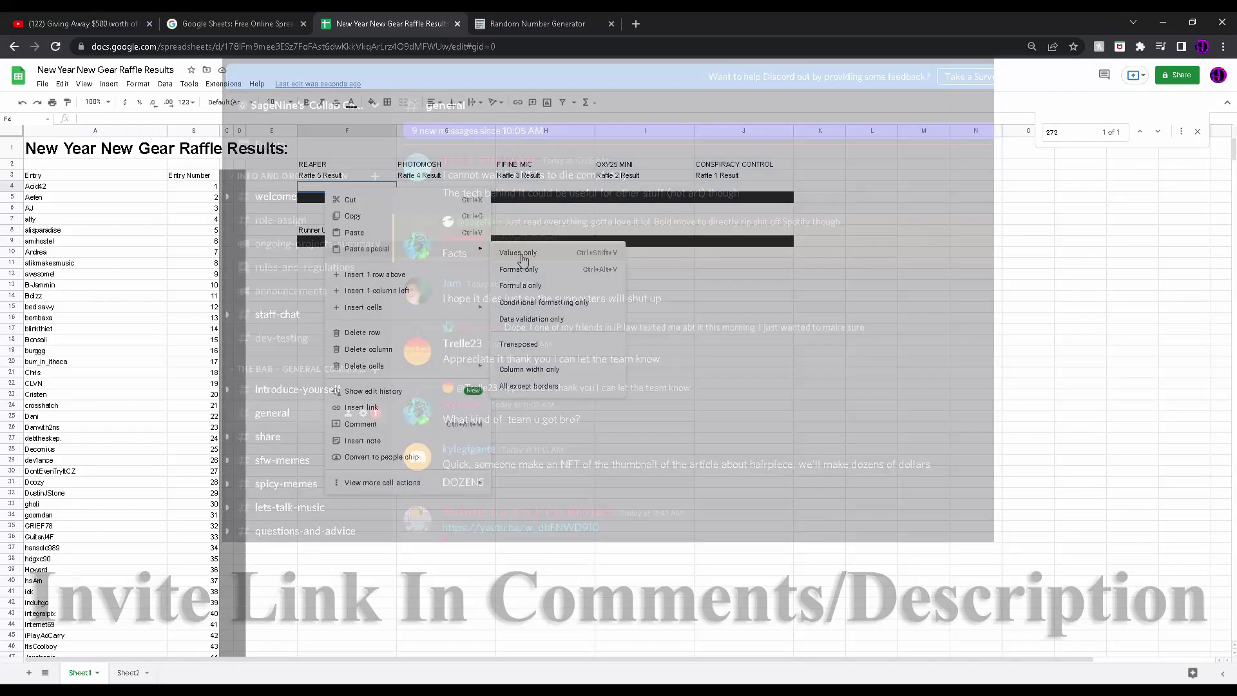
click(518, 259)
click(389, 268)
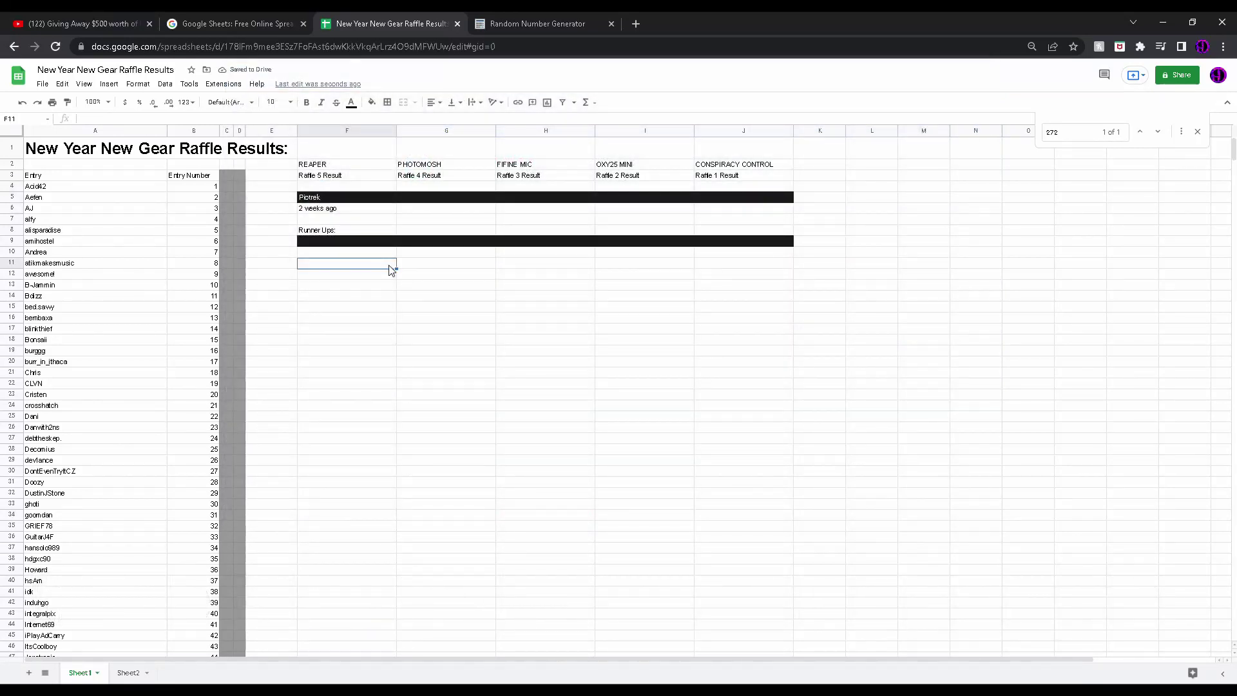
click(322, 232)
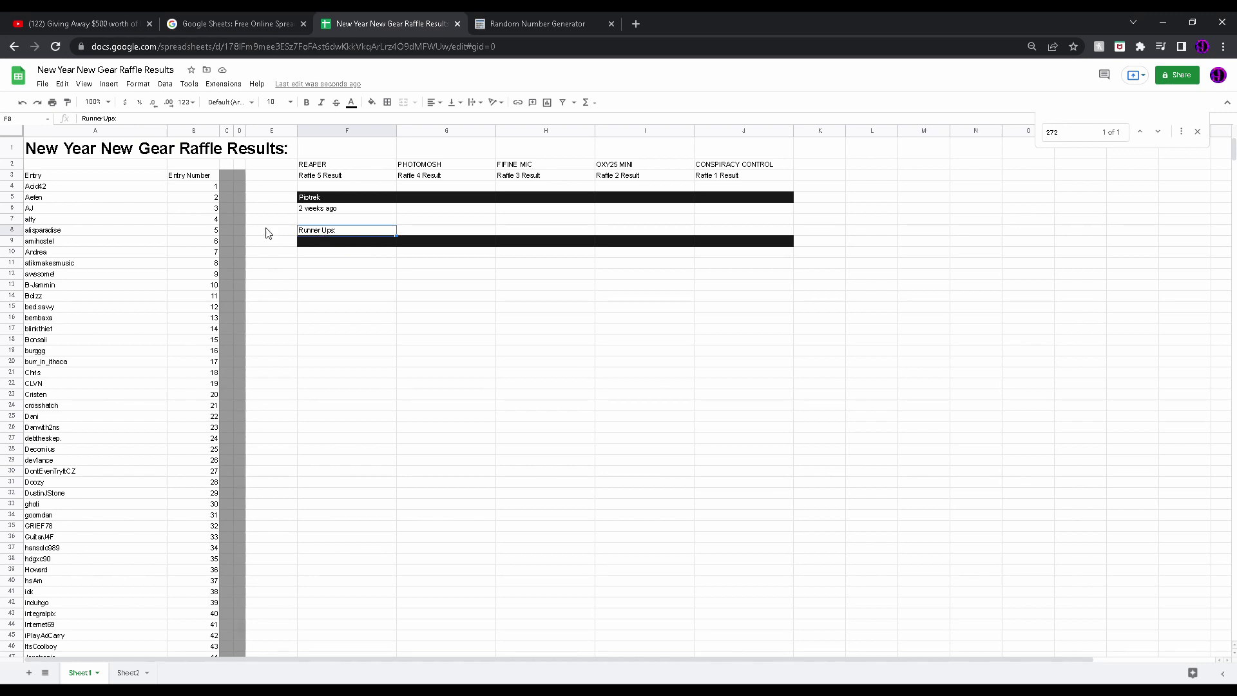
click(538, 23)
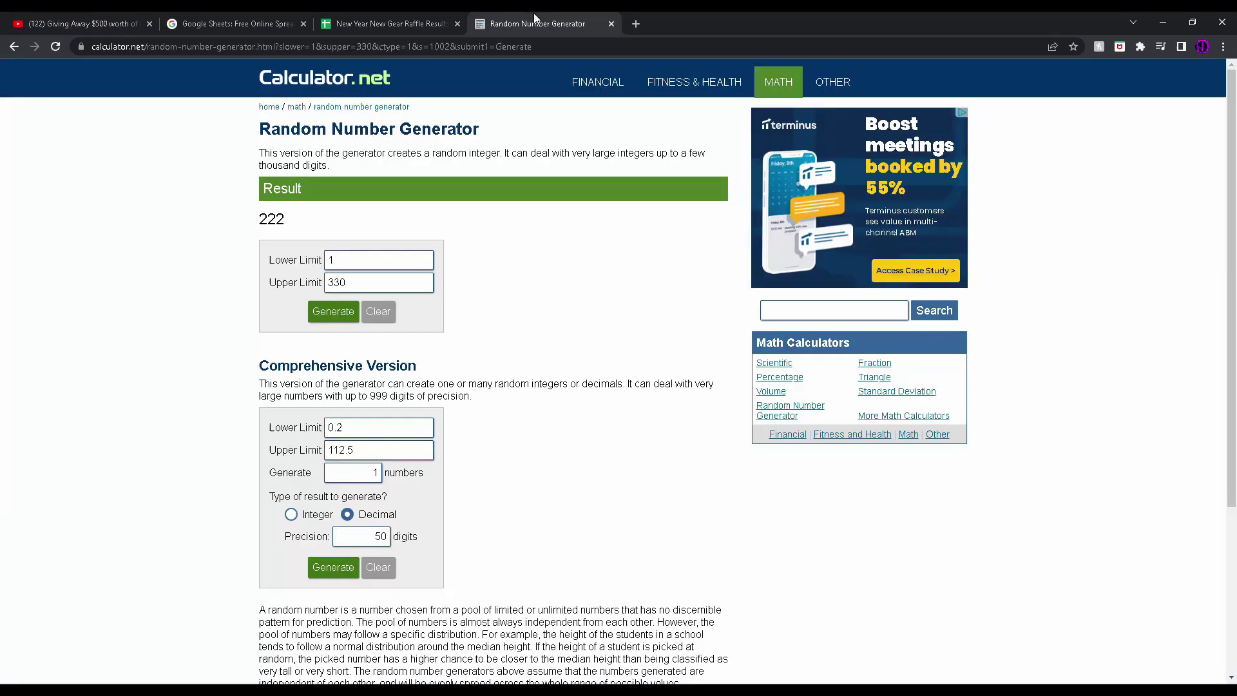
click(333, 311)
click(392, 23)
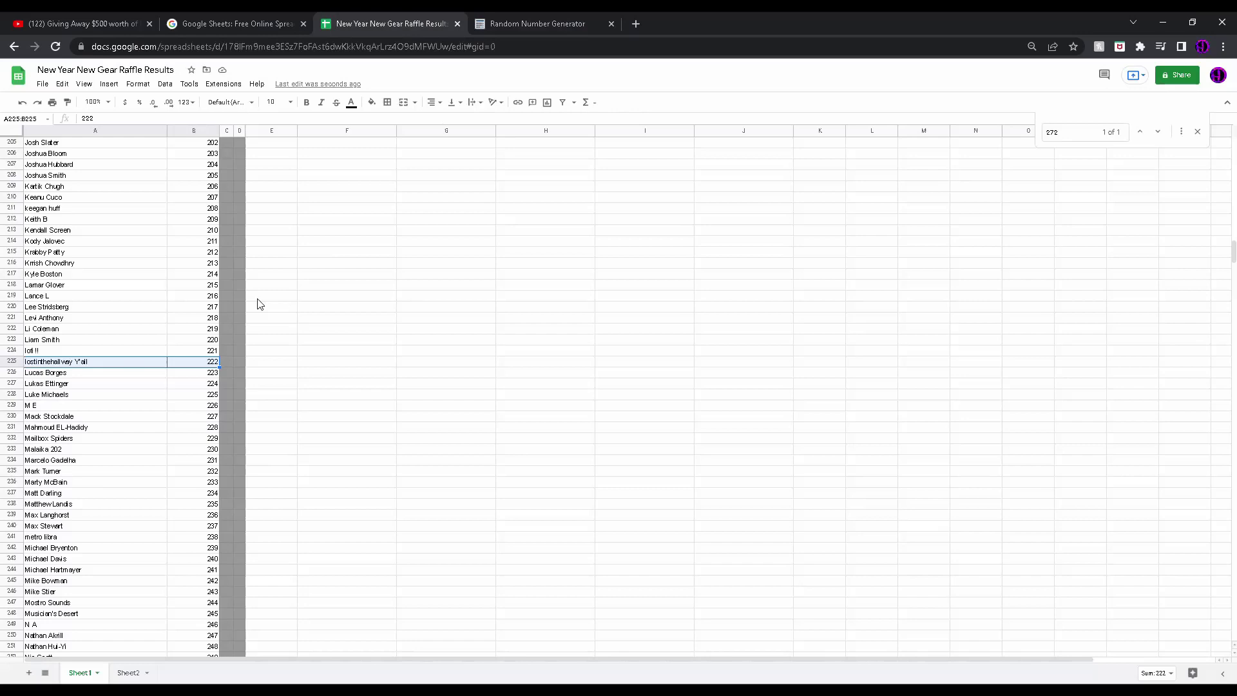
scroll(148, 399, up, 10)
scroll(148, 399, up, 10)
scroll(148, 399, up, 5)
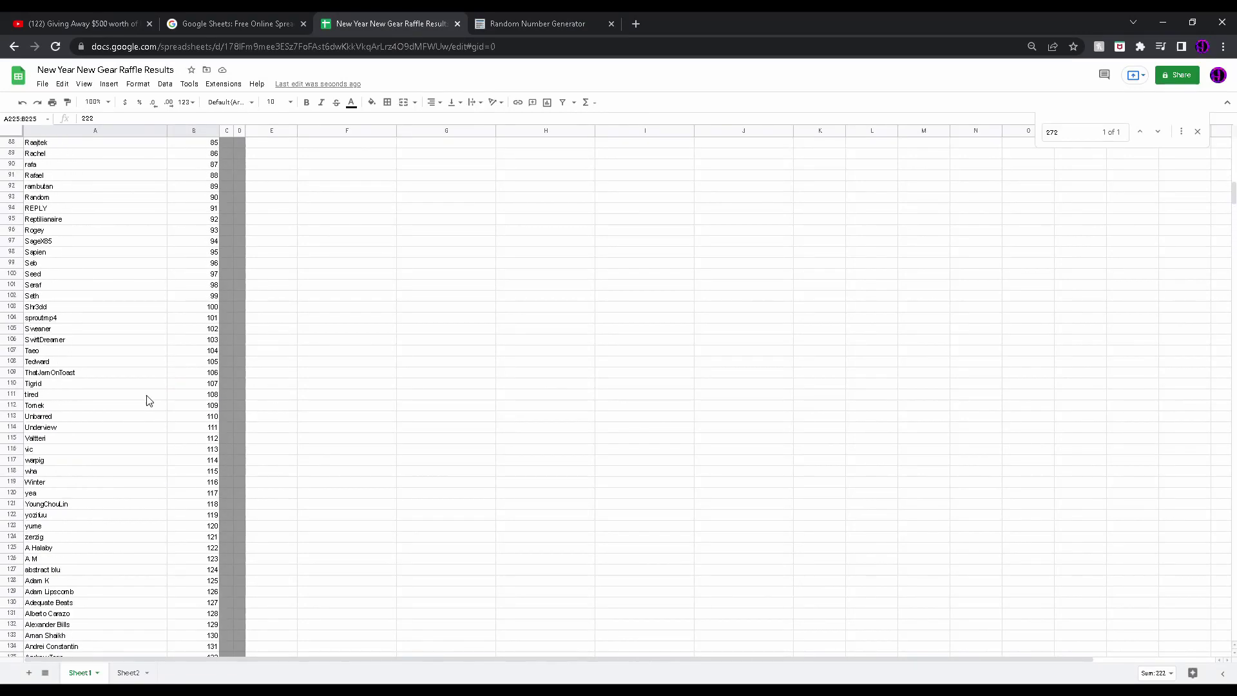
scroll(148, 399, up, 5)
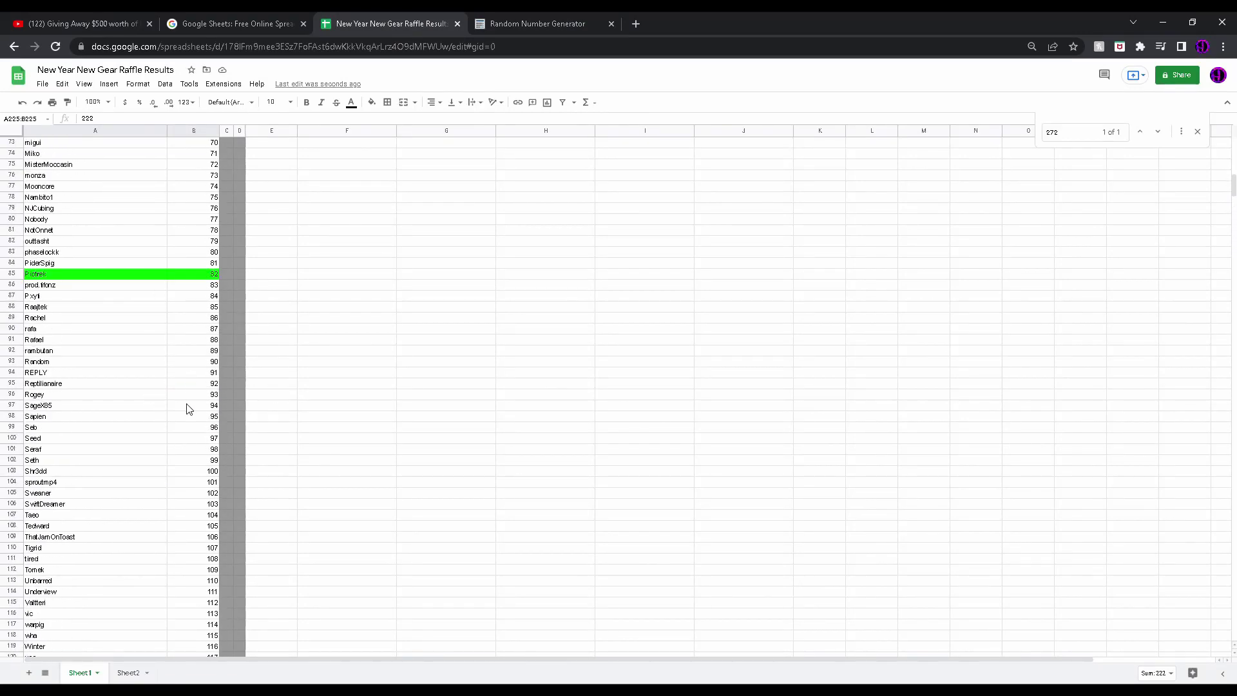
drag(194, 405, 101, 405)
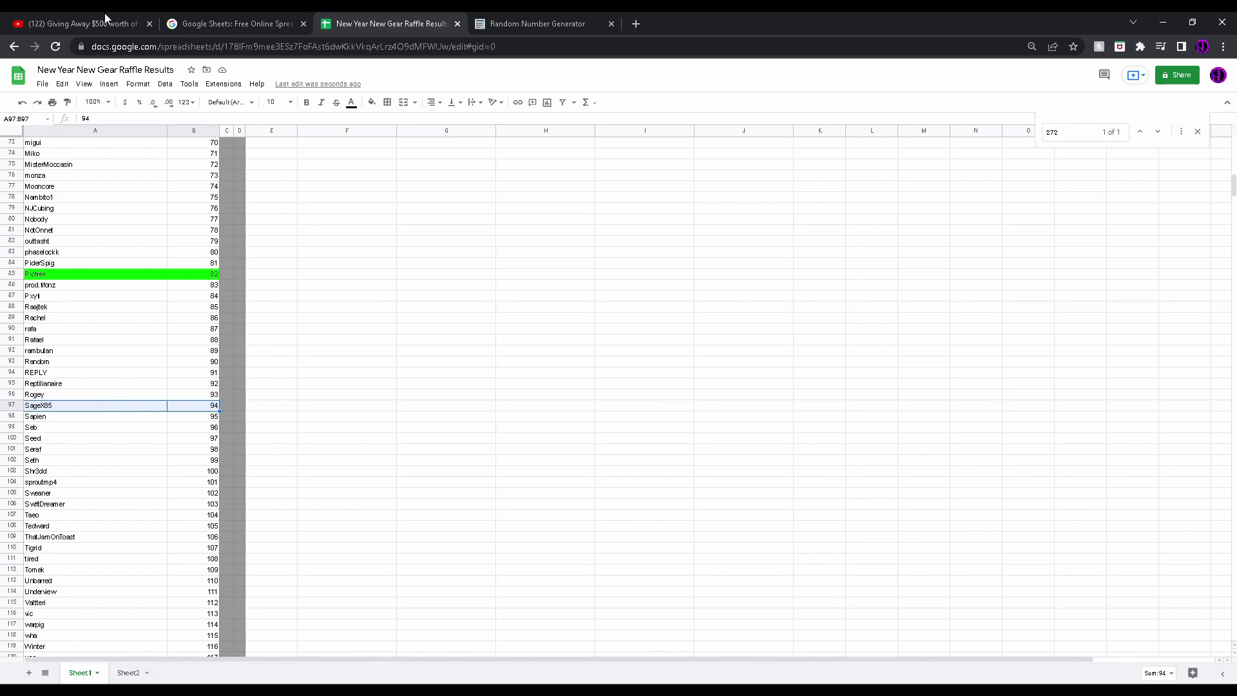
click(106, 22)
key(ctrl+a)
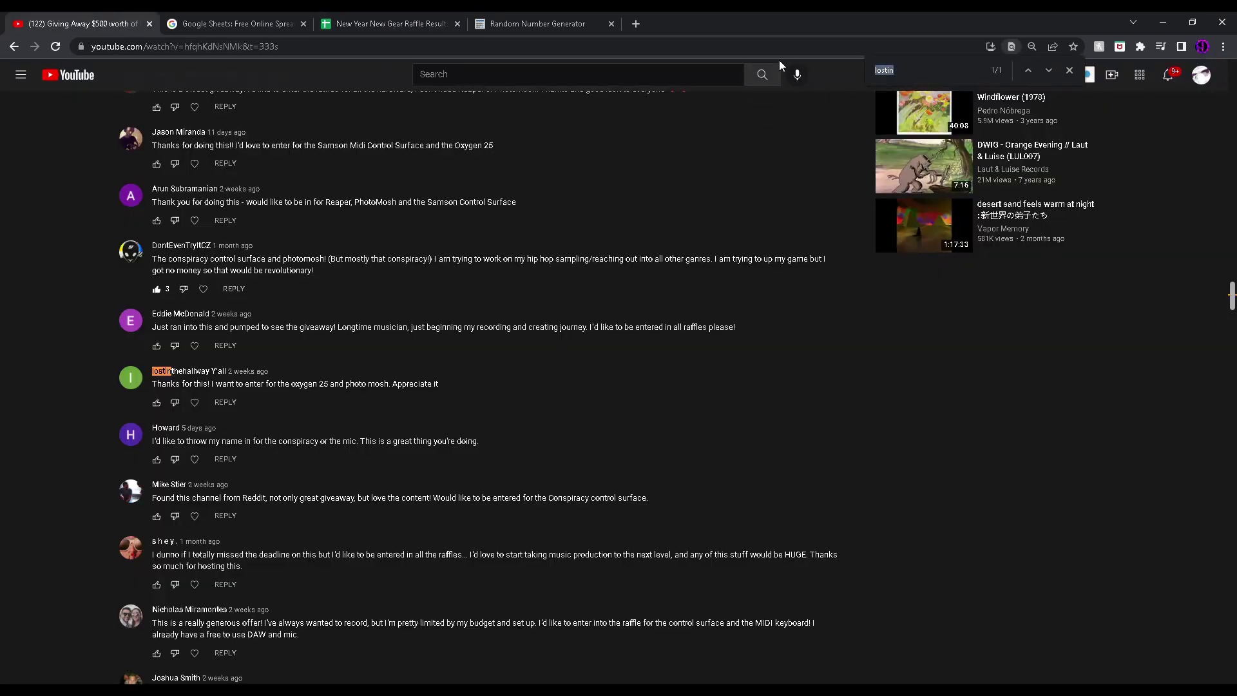
text(SageX)
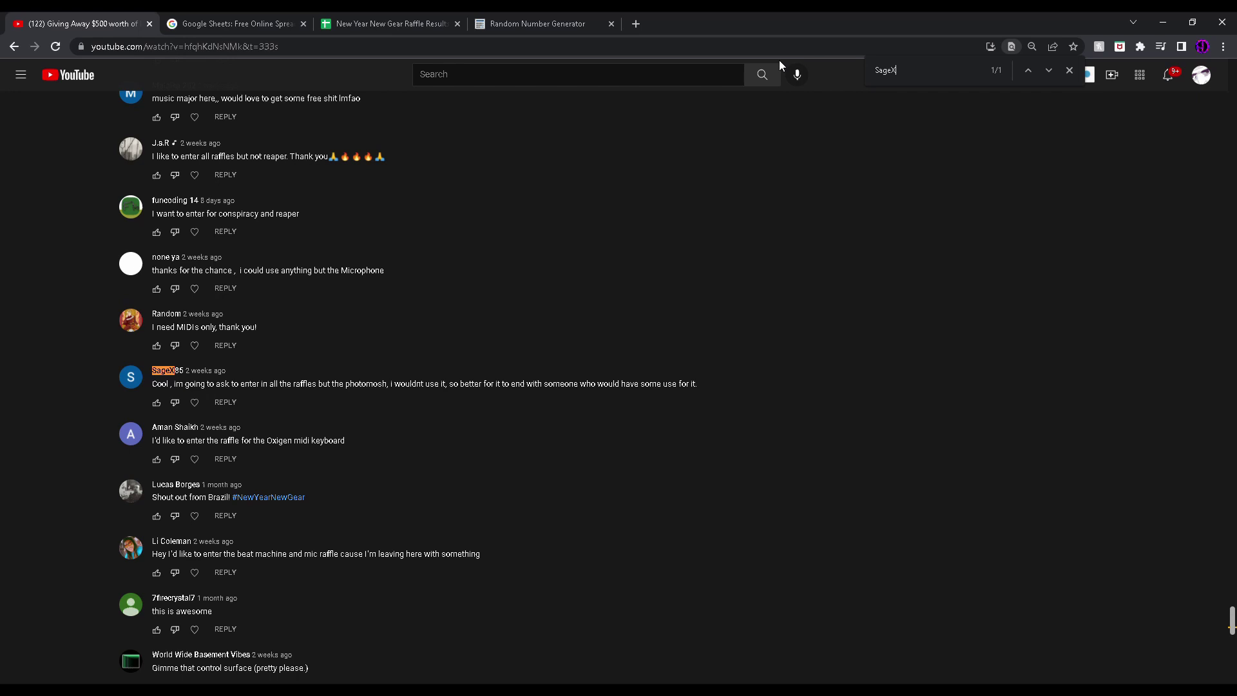
mouse_move(488, 382)
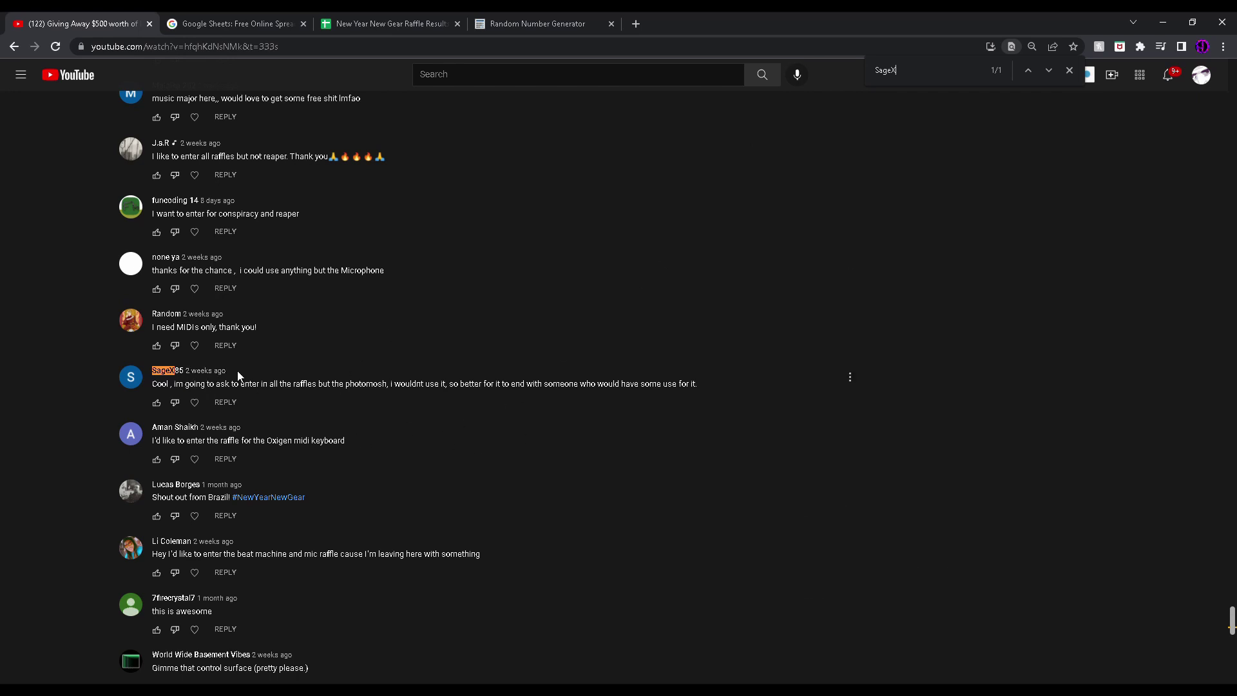
triple_click(166, 371)
click(387, 24)
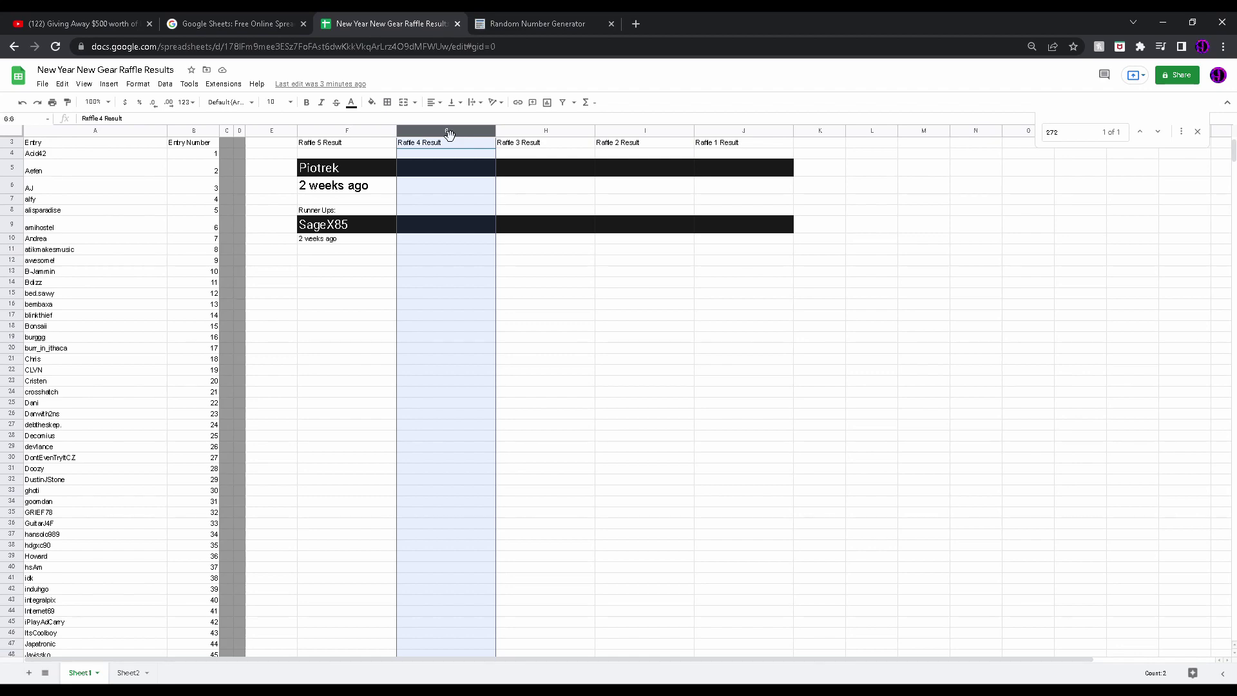
Draw entry number 1 and select Acid42 in cell A4
click(538, 23)
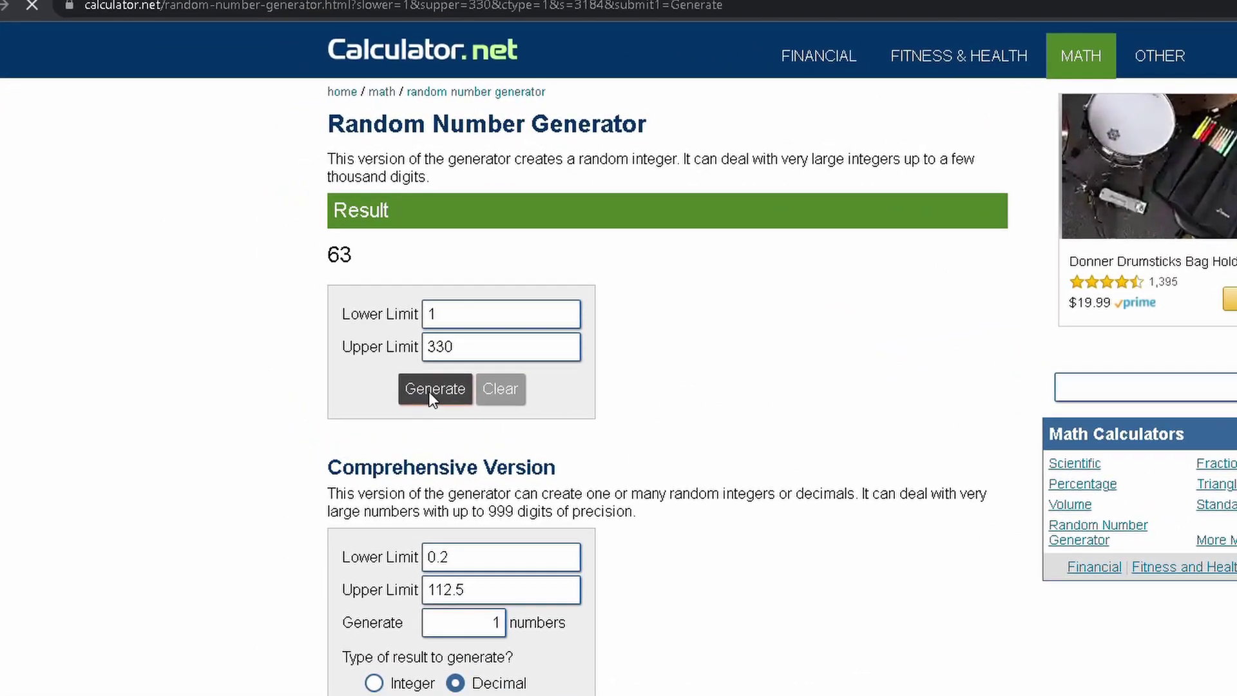
click(435, 388)
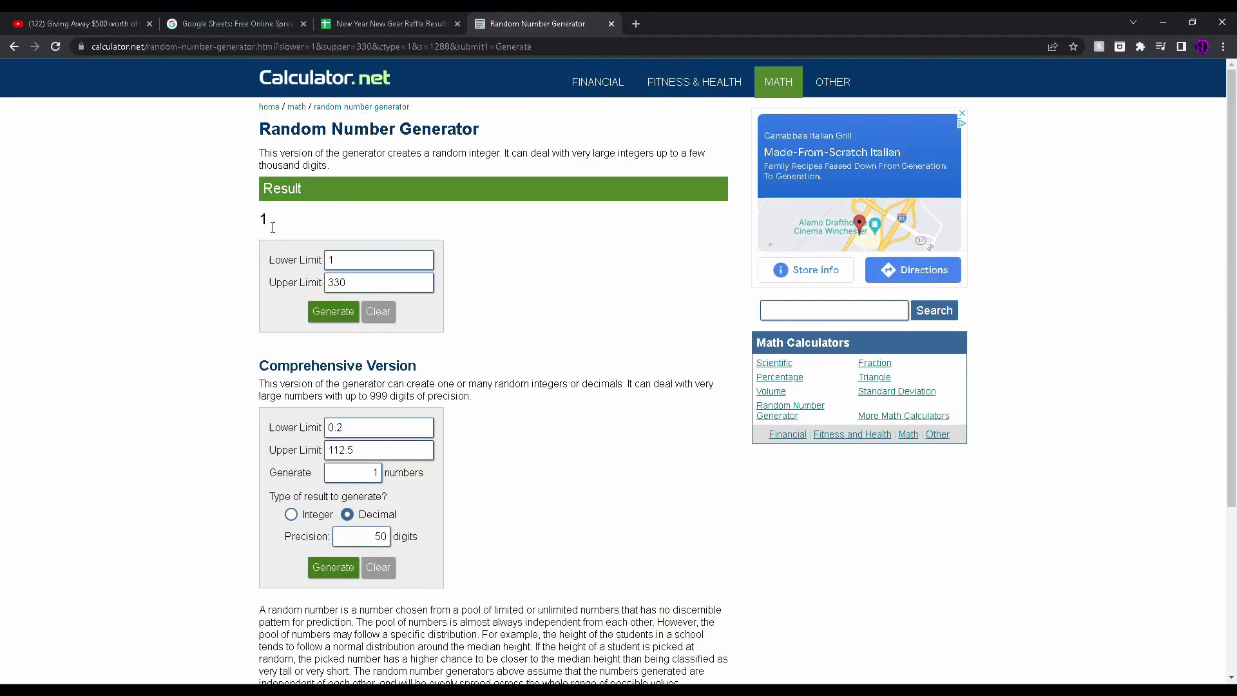
click(390, 24)
click(146, 186)
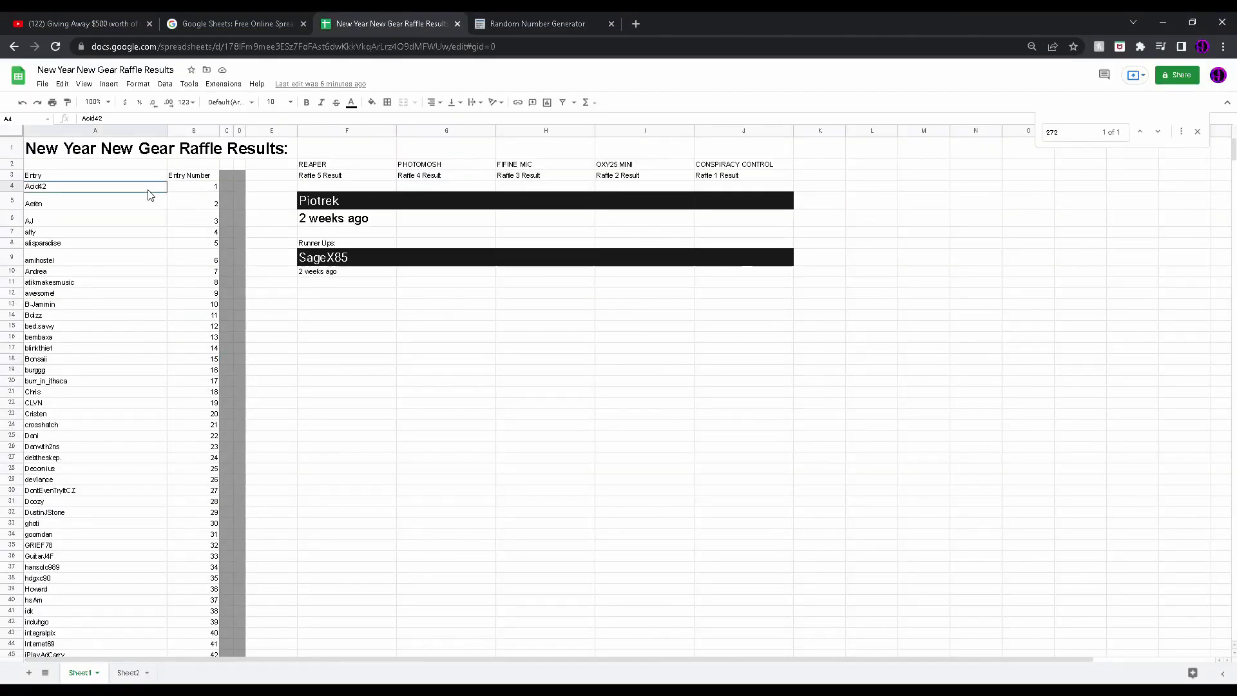
Search the YouTube comments and jump to Acid42's comment, posted 2 weeks ago
click(82, 24)
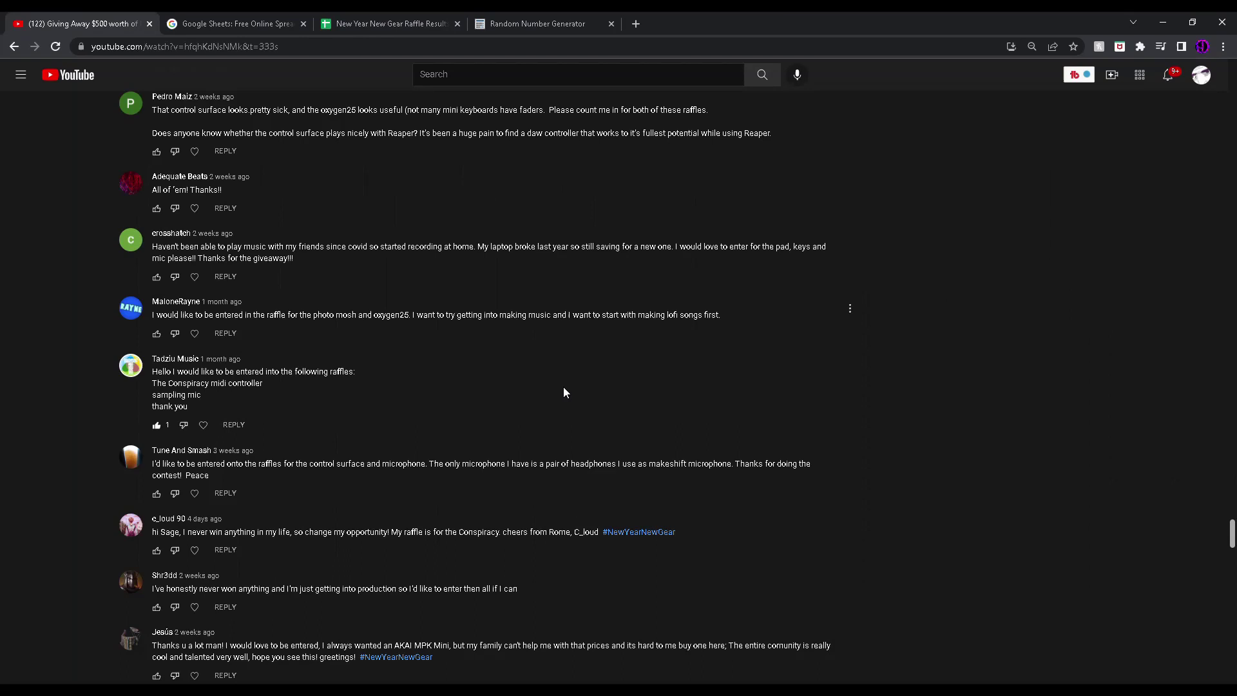
key(ctrl+f)
text(Acid)
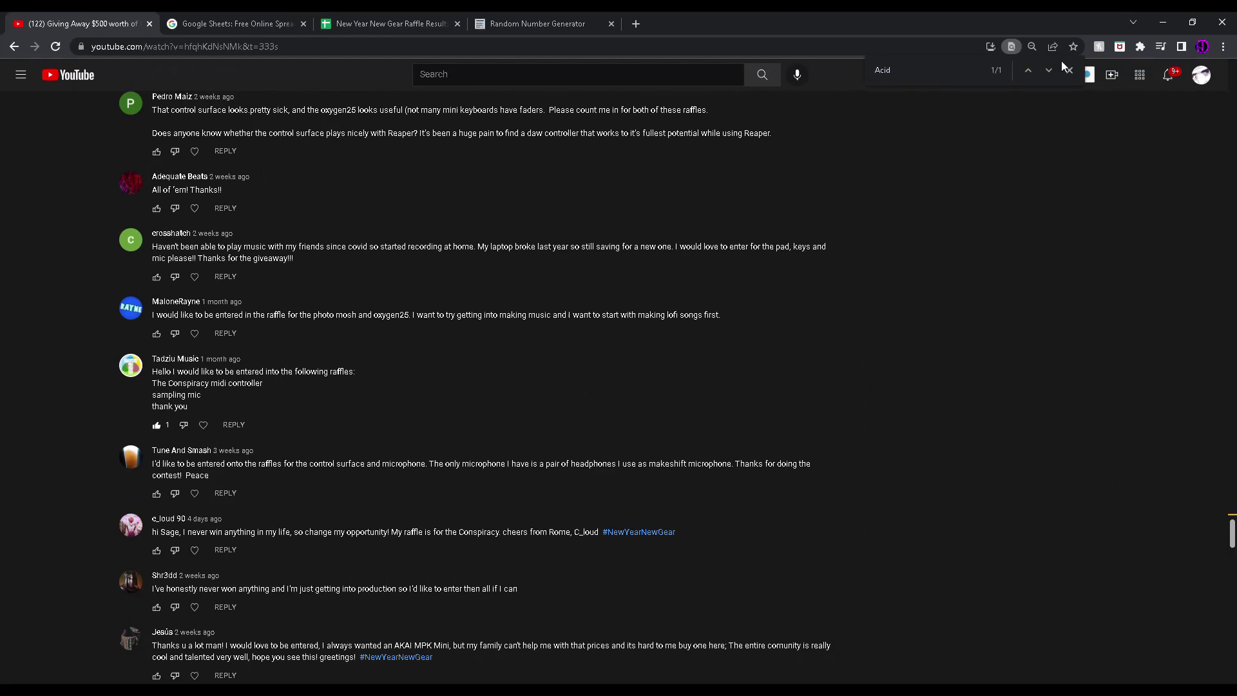
click(1028, 71)
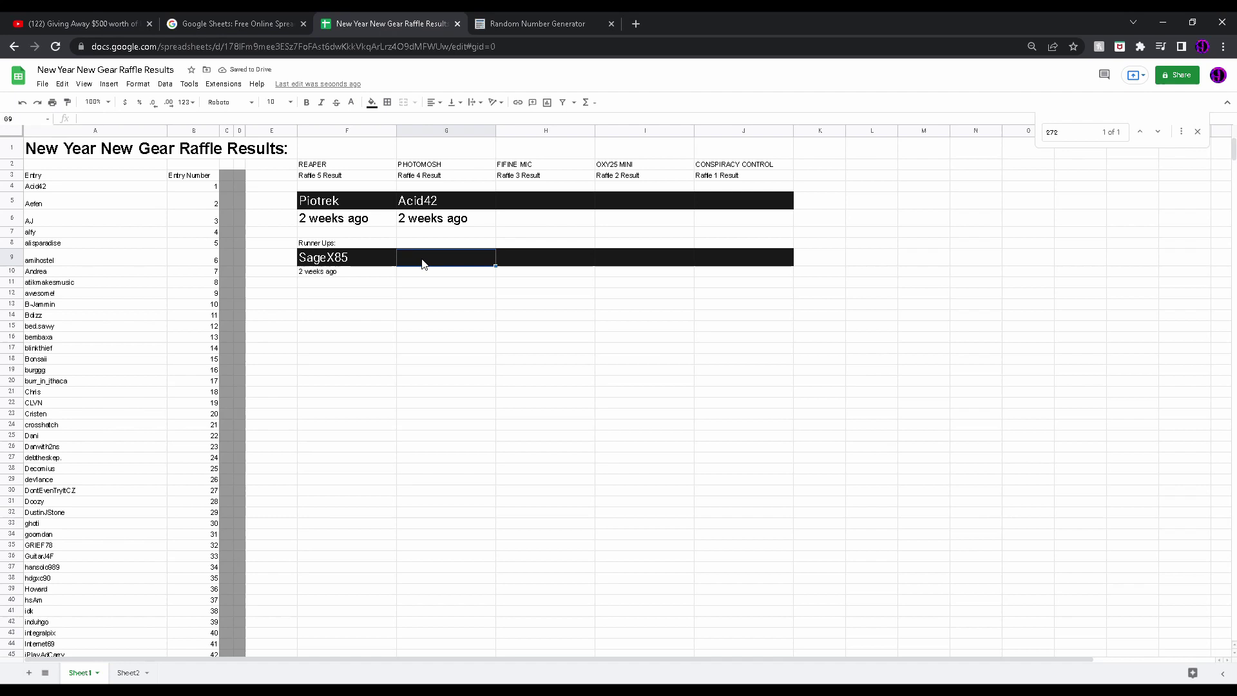
Draw entry 117, copy the name 'yea', and search the YouTube comments for it
key(ctrl+Tab)
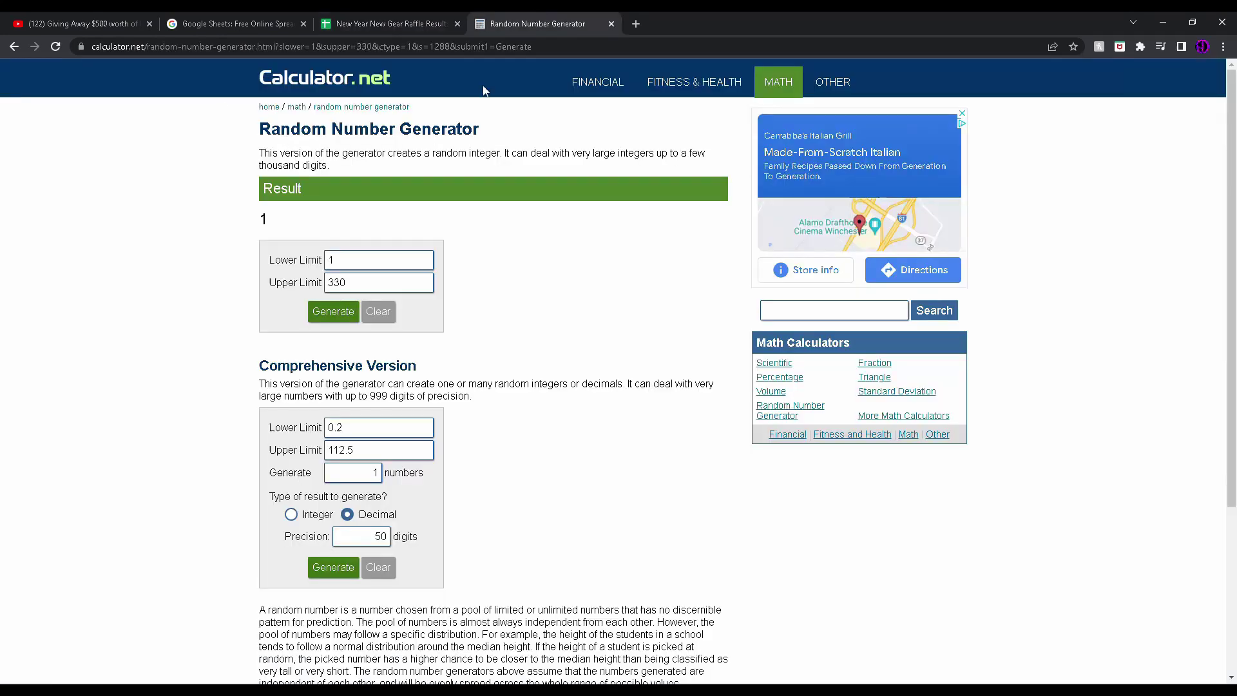
click(333, 311)
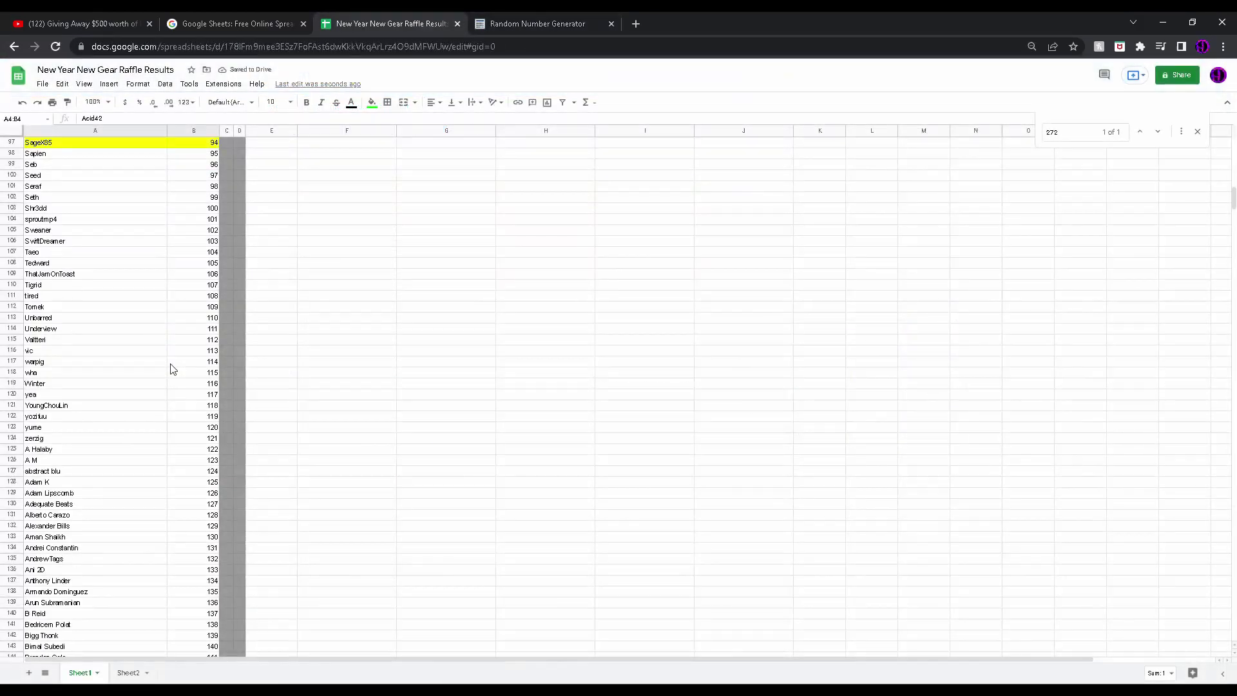
click(140, 396)
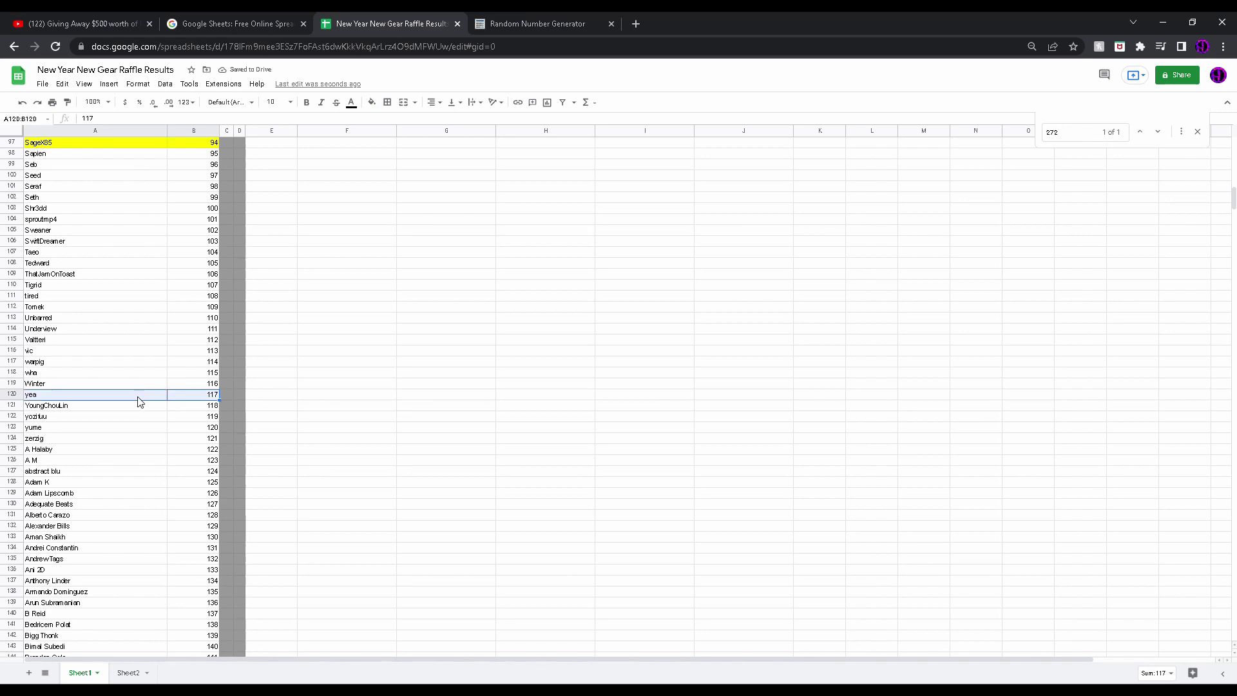
key(ctrl+c)
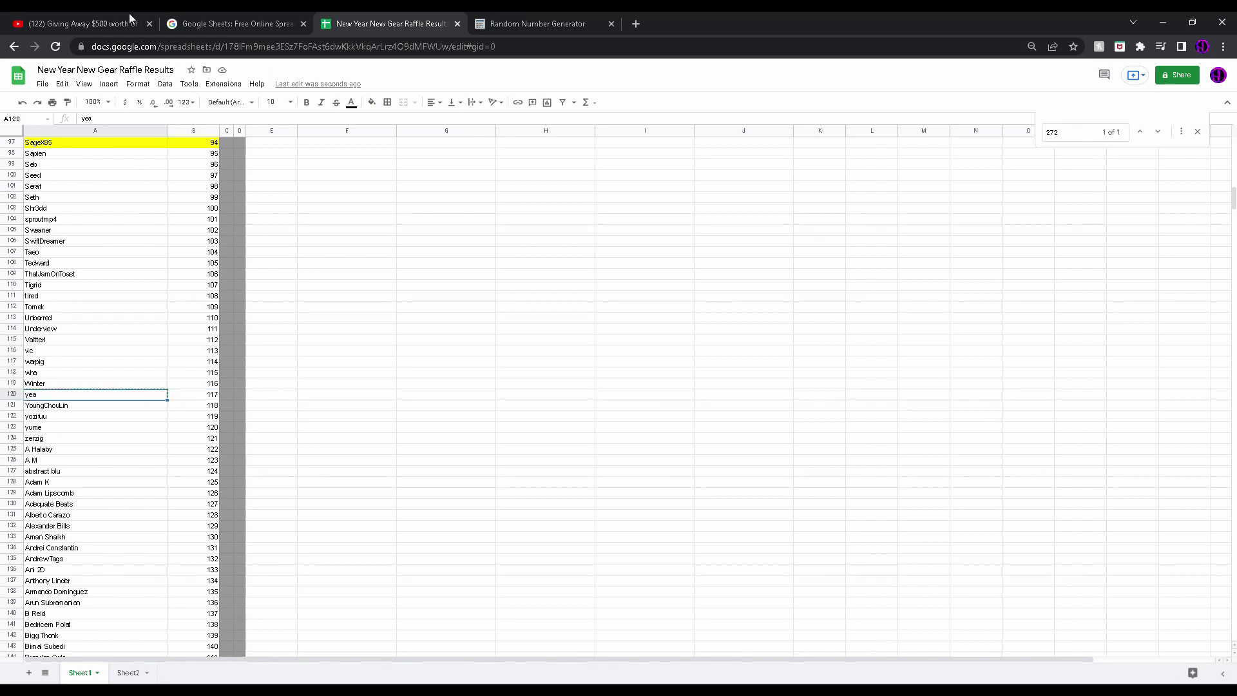
click(128, 12)
key(ctrl+v)
click(1045, 72)
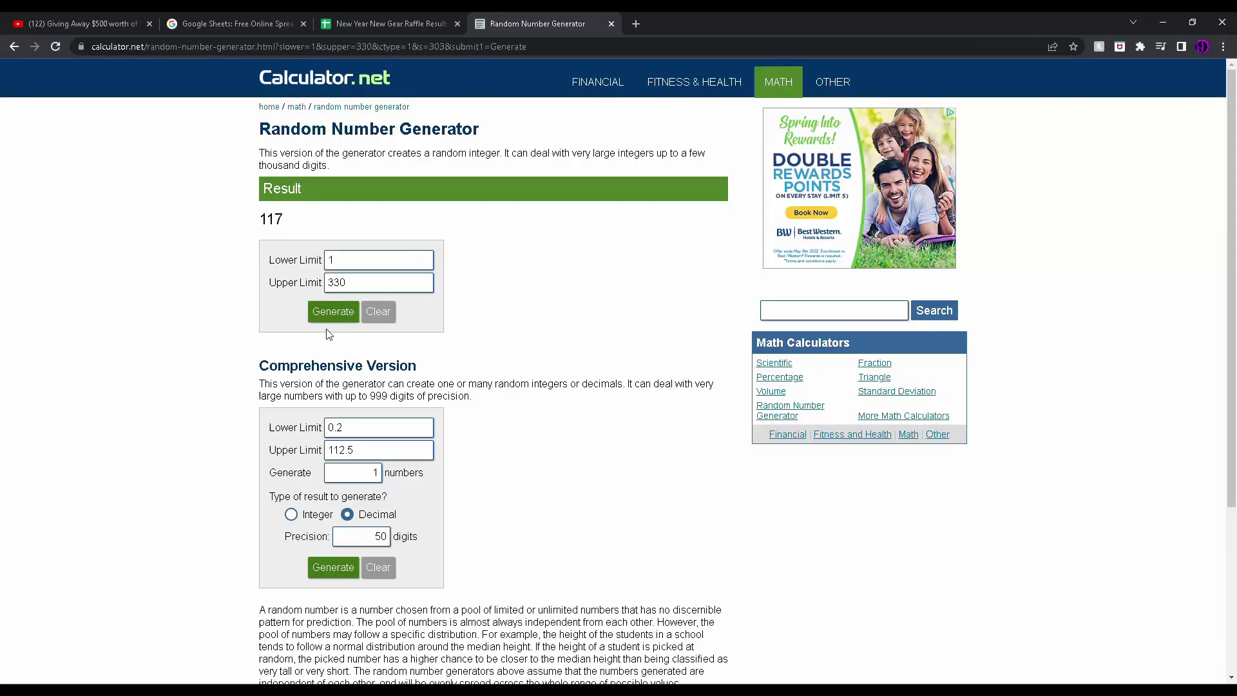
click(333, 310)
click(392, 23)
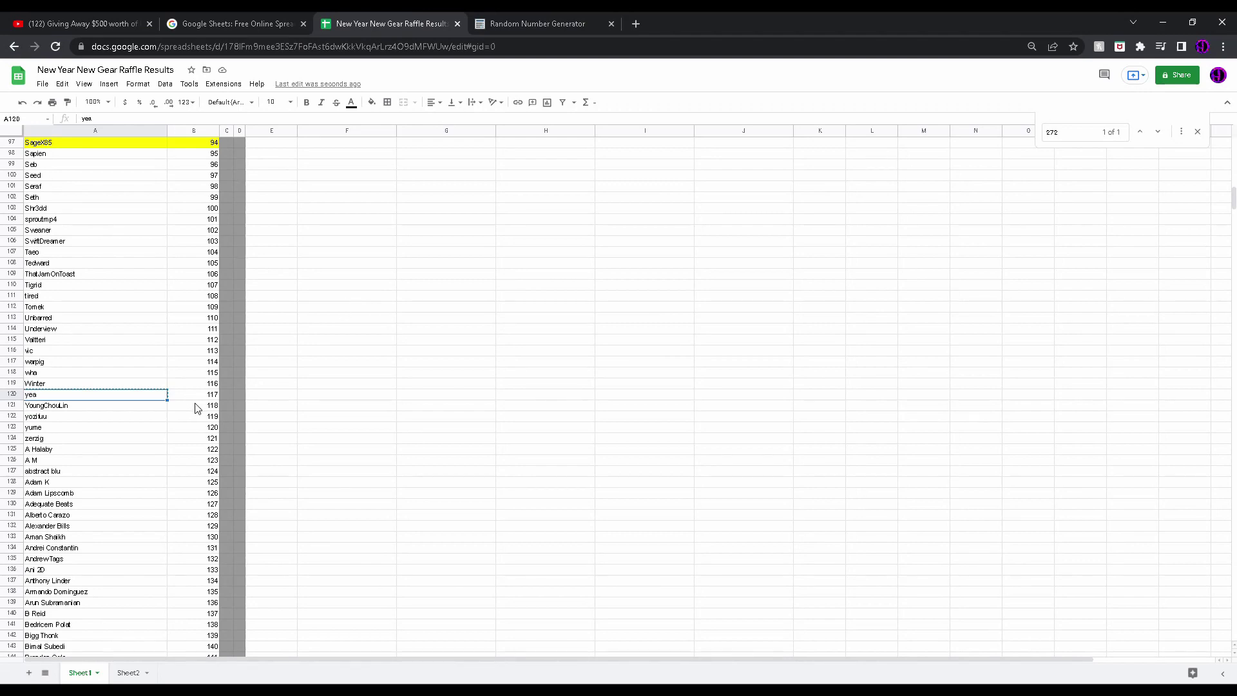
click(584, 24)
click(392, 24)
scroll(177, 417, up, 5)
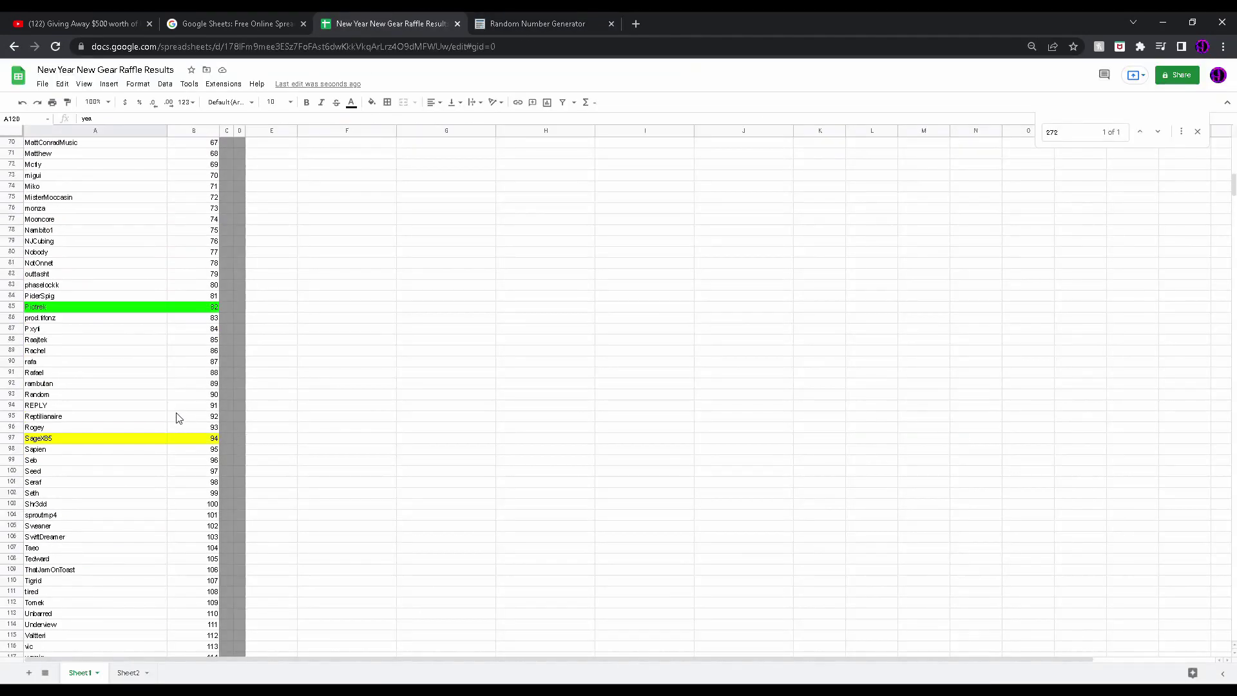
scroll(177, 417, up, 5)
scroll(177, 418, up, 4)
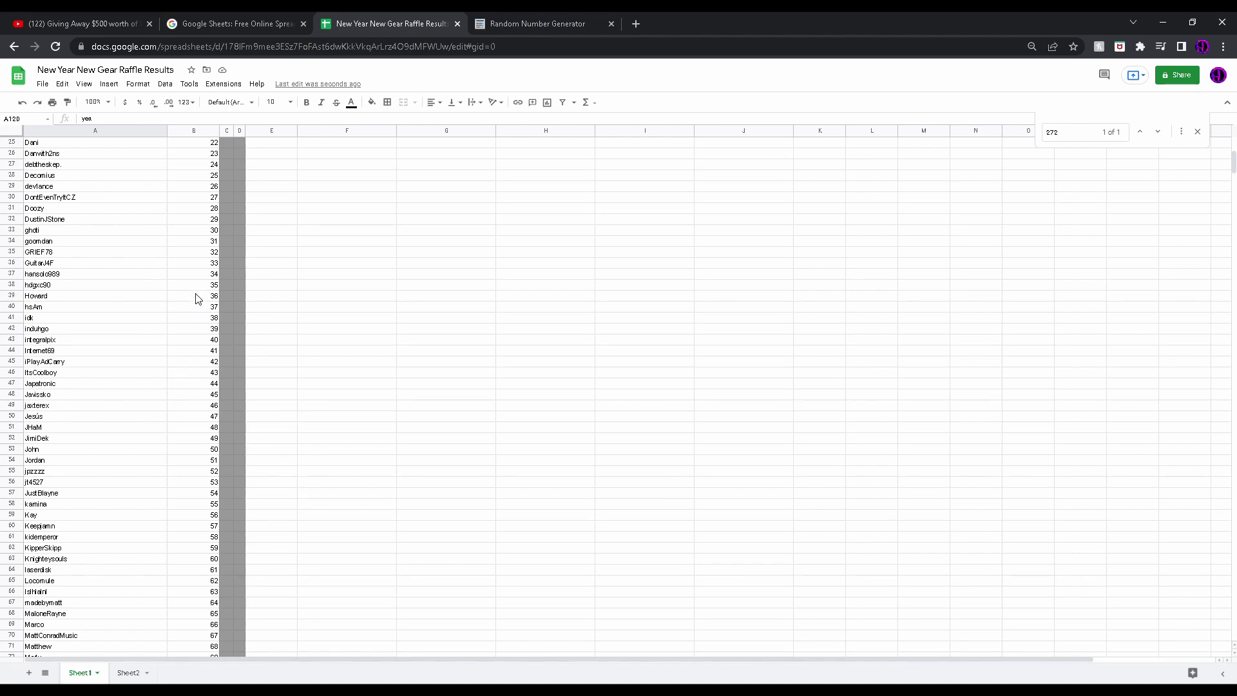
drag(195, 333, 145, 332)
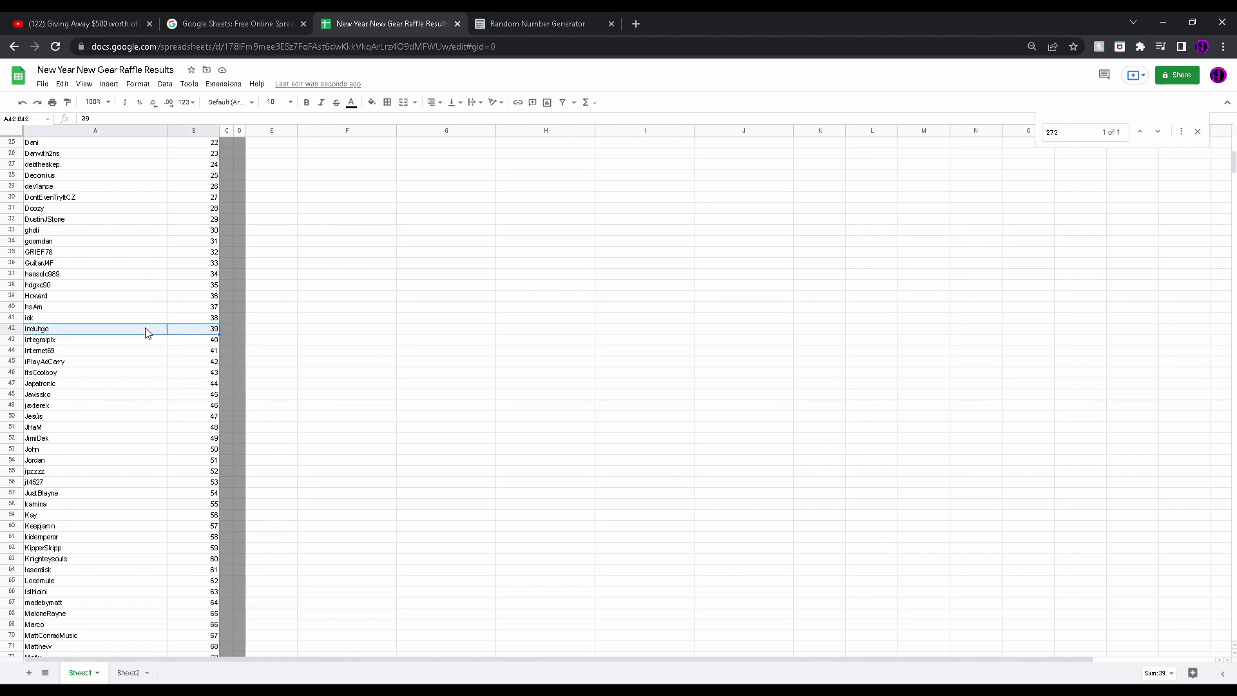
click(82, 24)
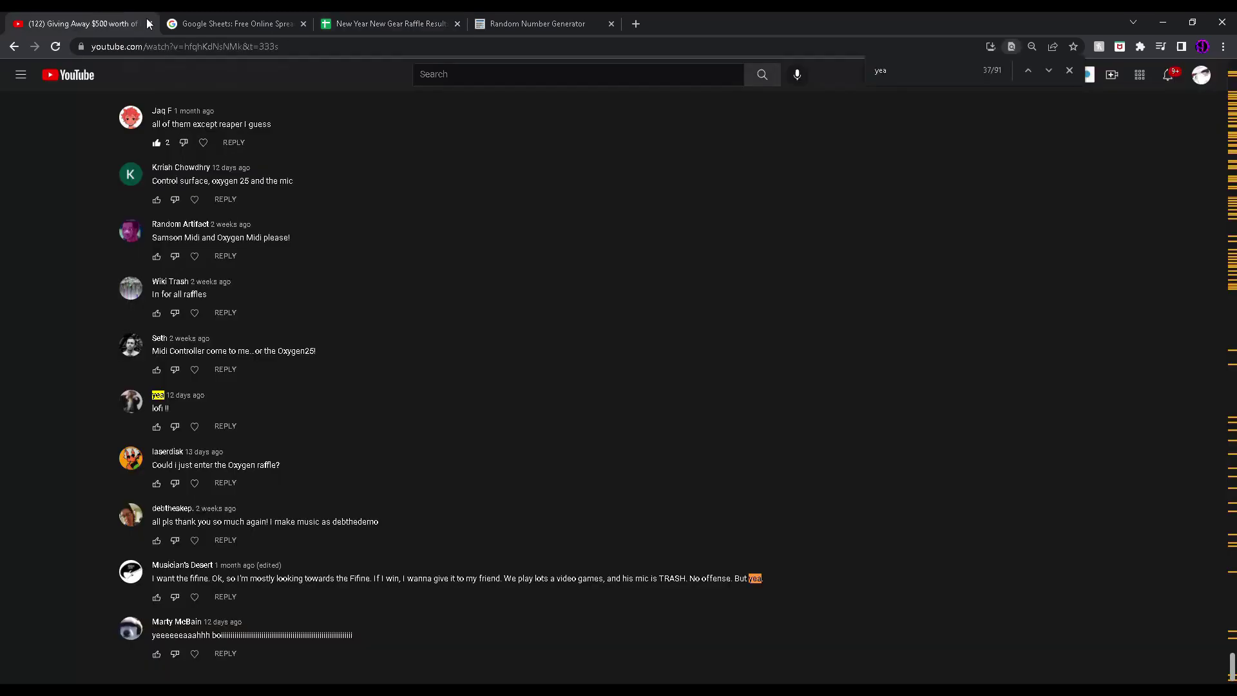
key(ctrl+f)
text(induhgo)
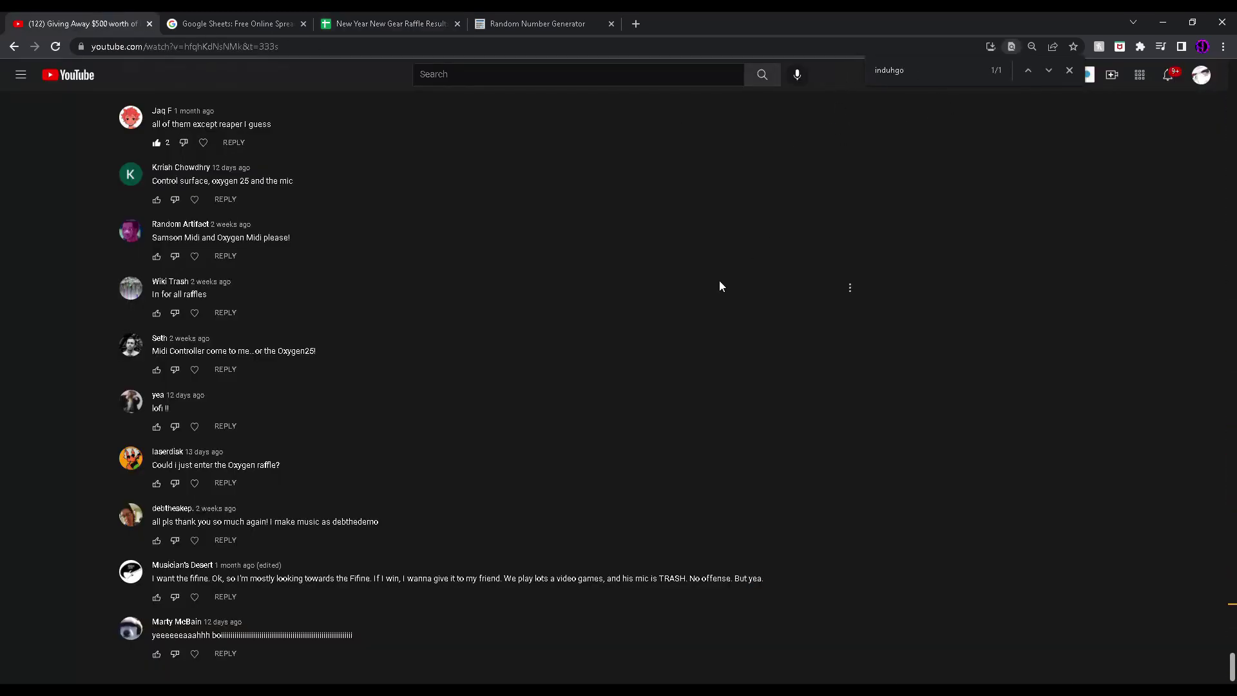
click(1027, 71)
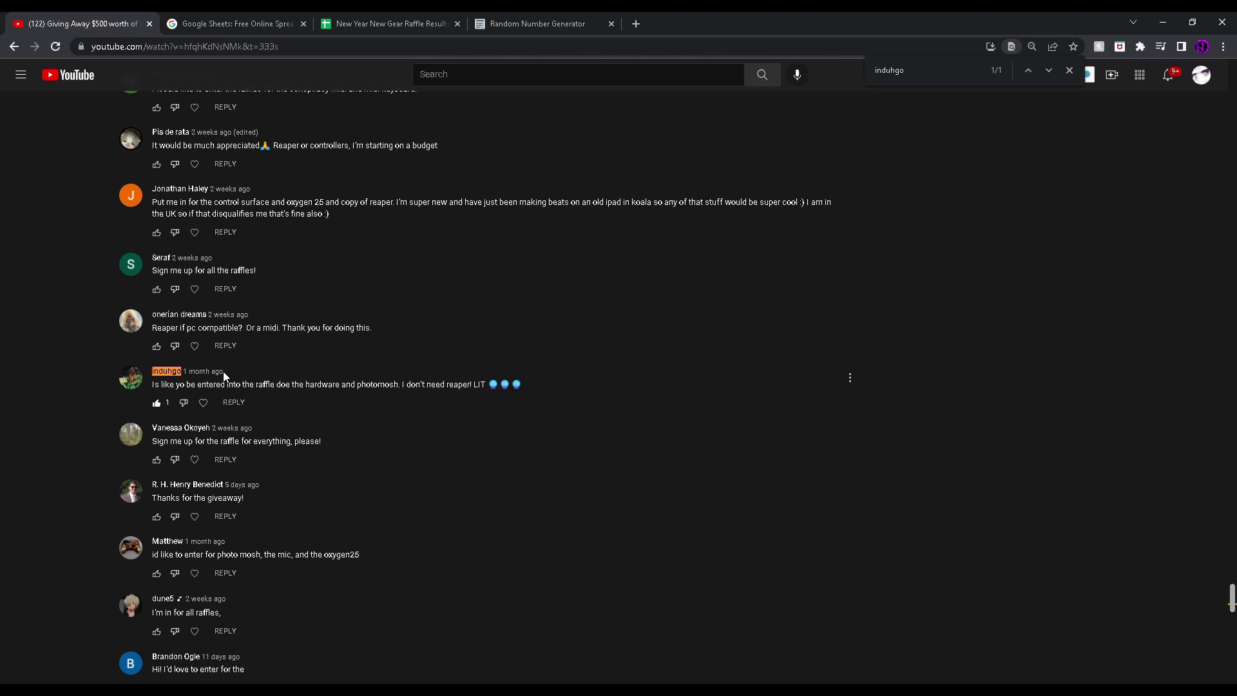
drag(227, 372, 152, 371)
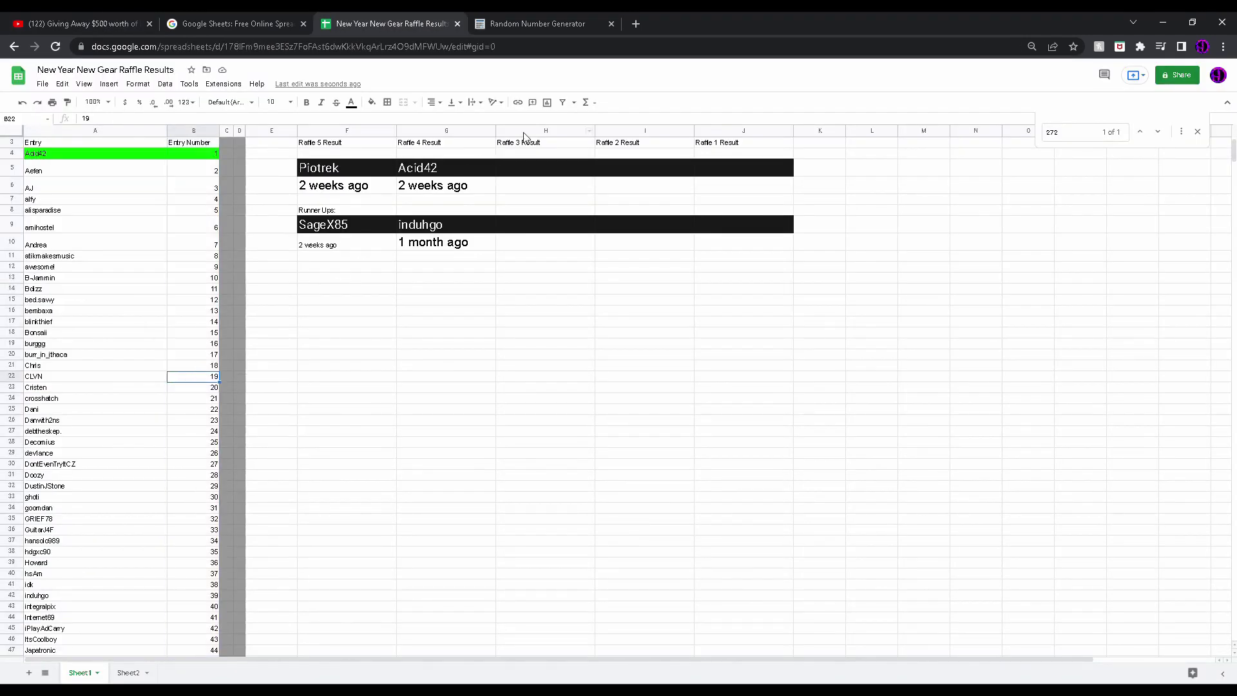
click(524, 131)
click(536, 23)
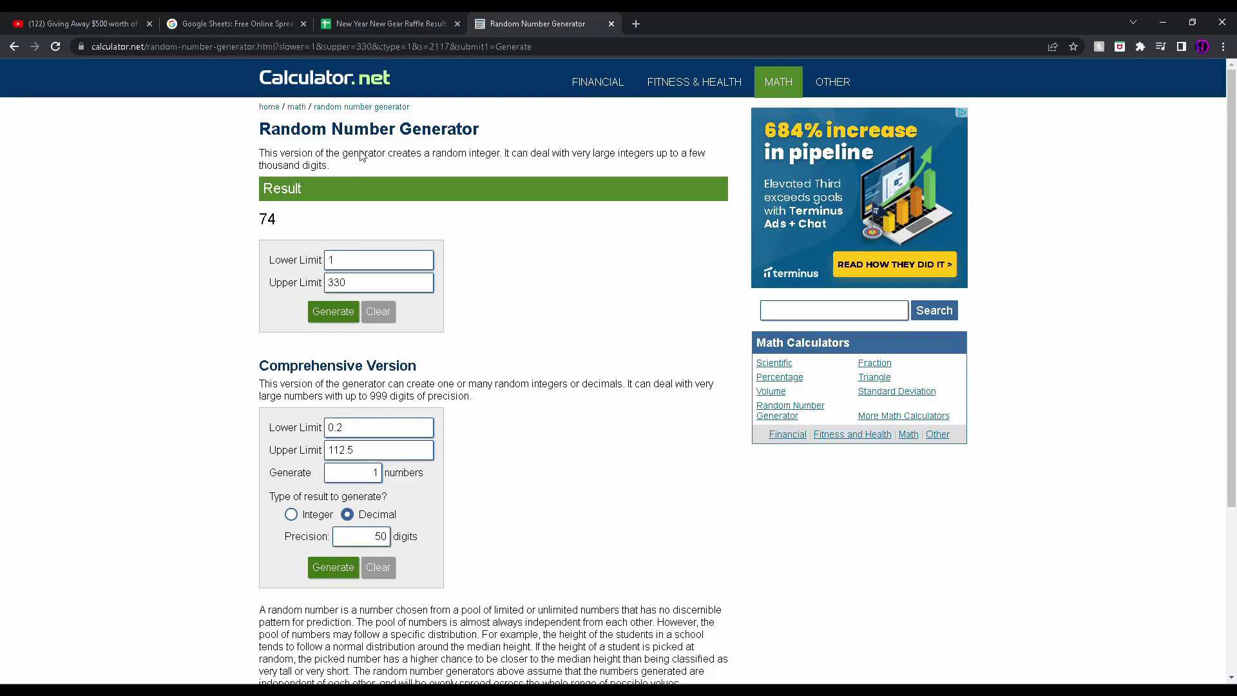
click(333, 311)
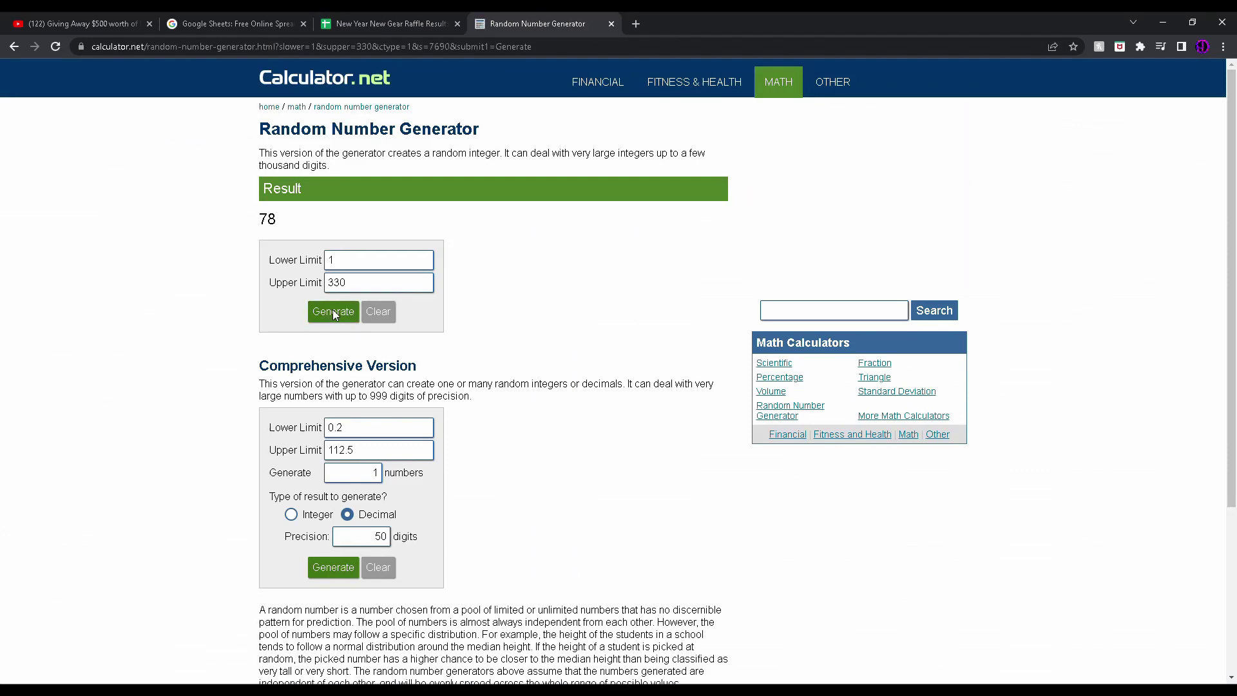
click(391, 24)
scroll(160, 446, down, 8)
scroll(161, 446, down, 5)
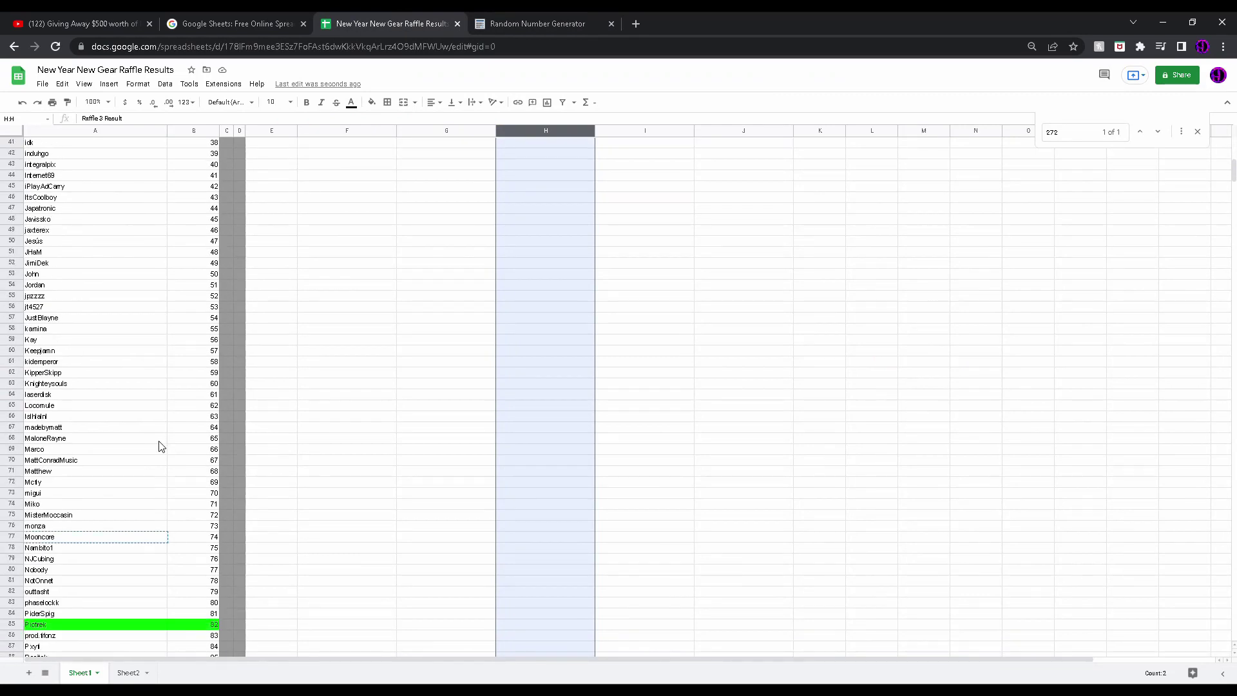
click(126, 581)
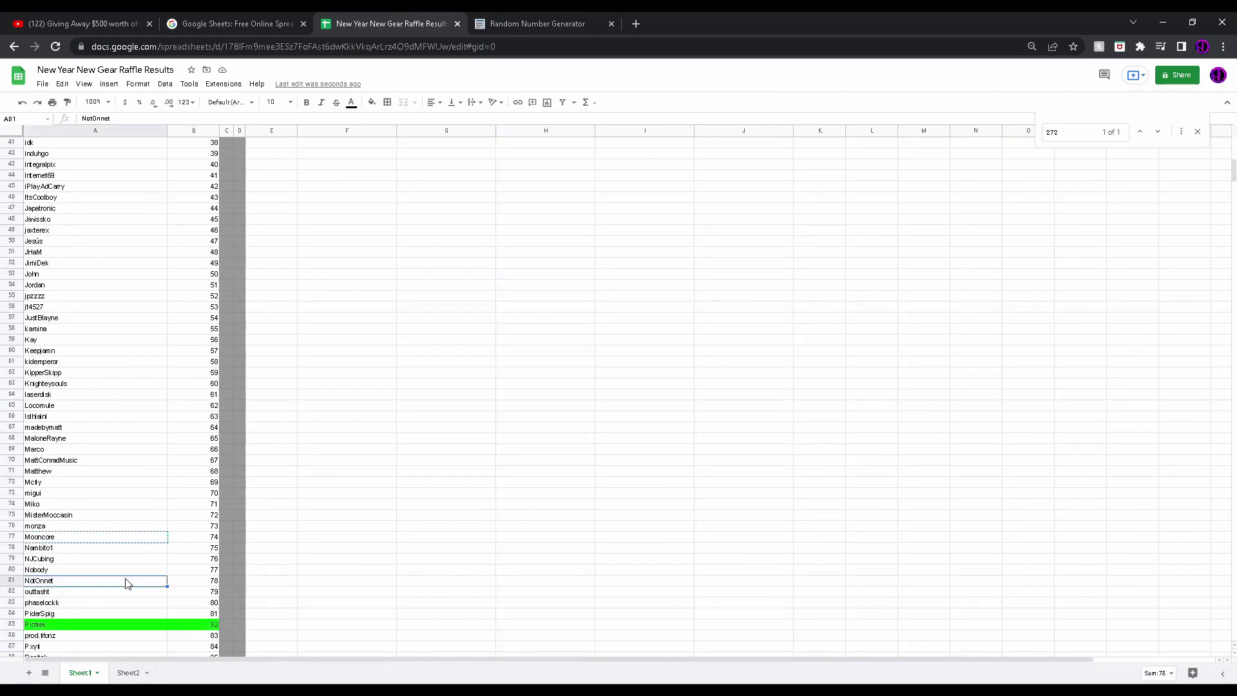
key(ctrl+c)
click(82, 24)
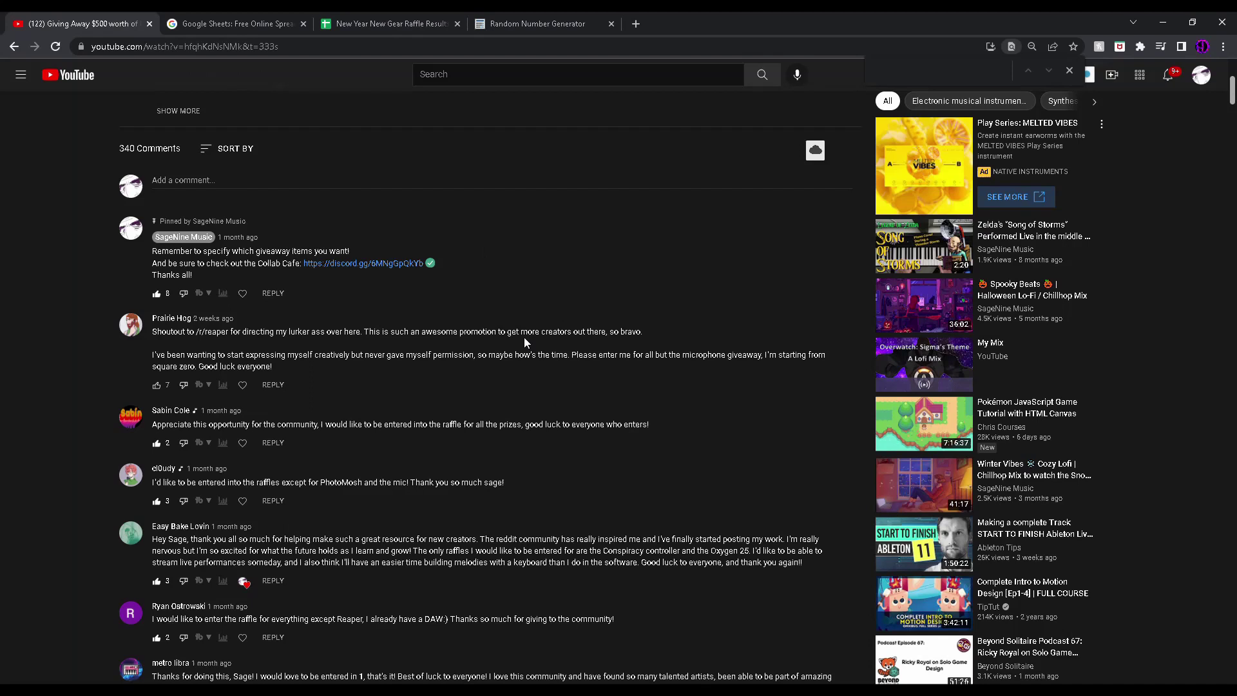
key(ctrl+v)
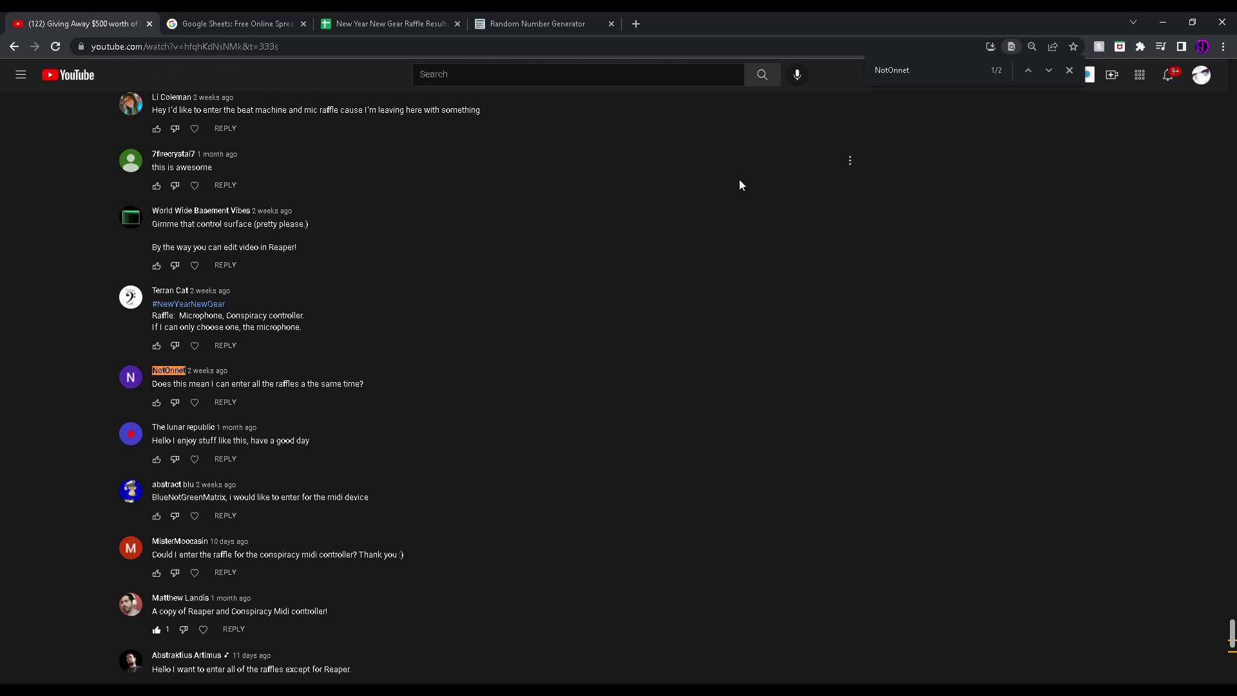
click(1049, 71)
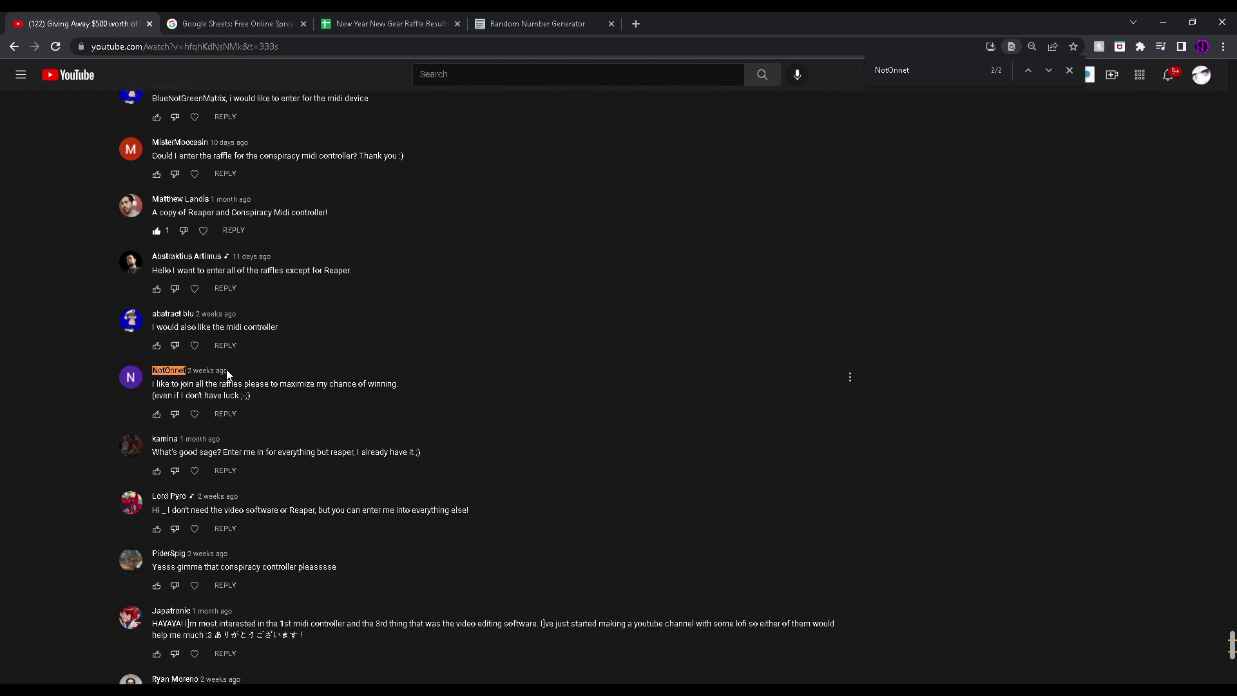
drag(232, 370, 151, 370)
key(ctrl+c)
click(386, 23)
right_click(545, 200)
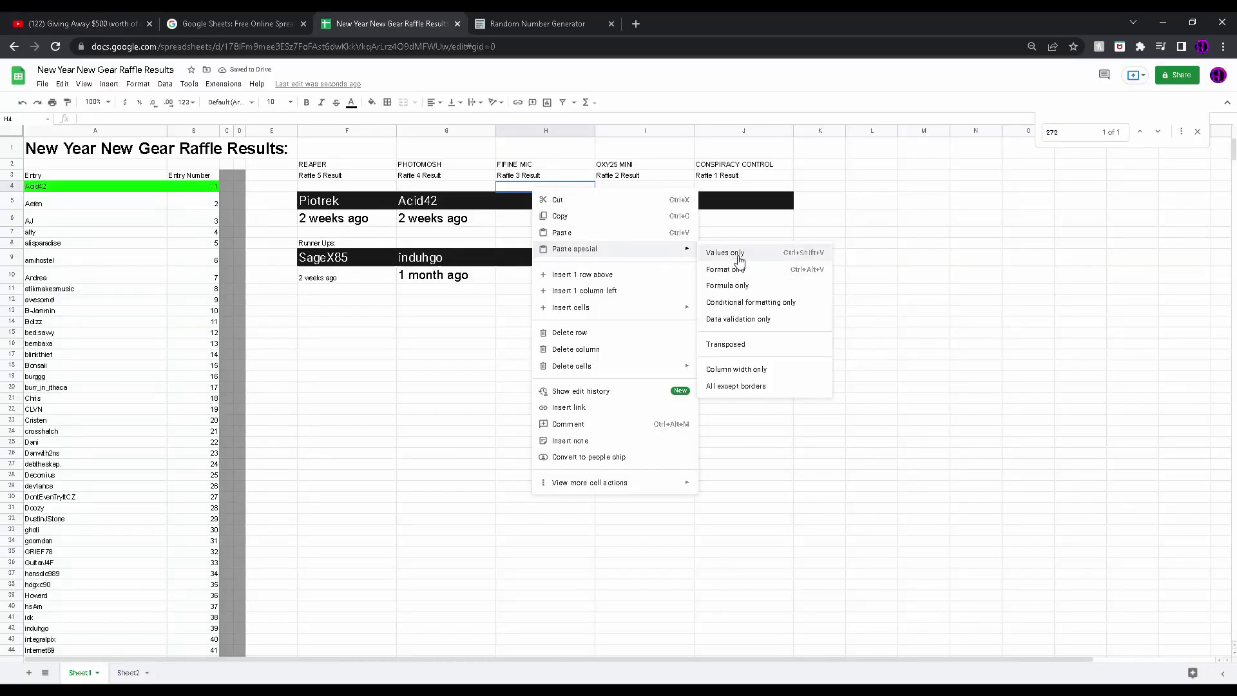
click(735, 254)
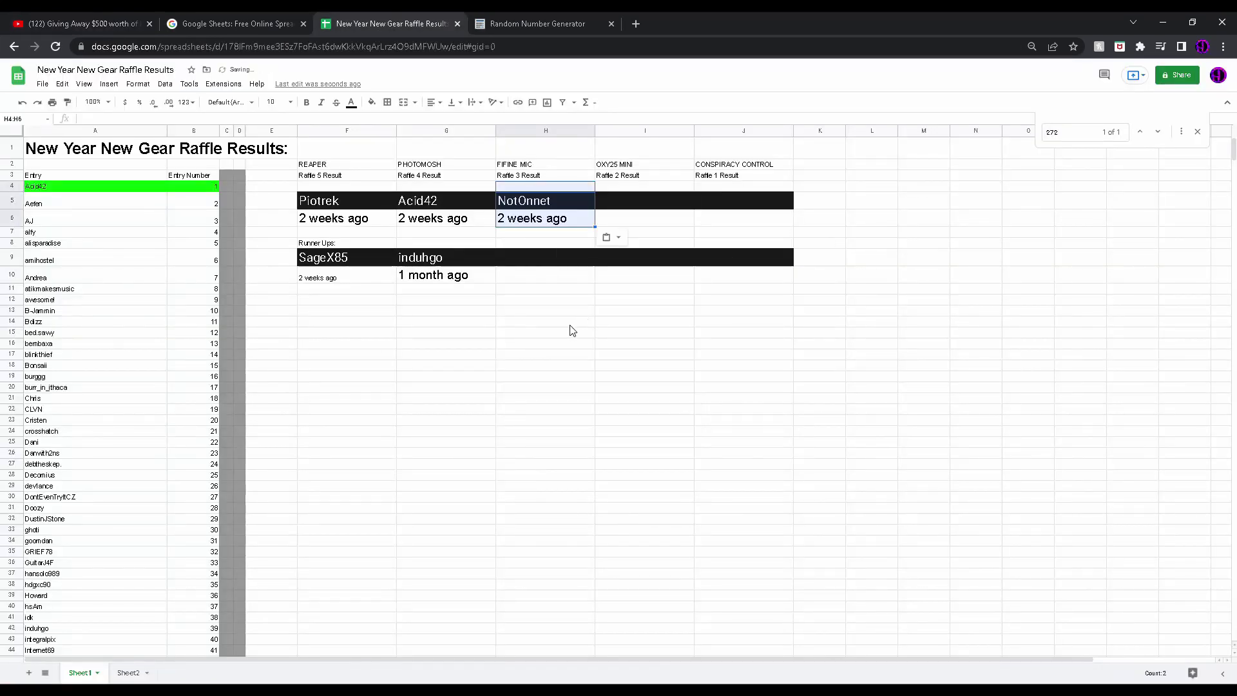
Draw random entry number 150 in the Random Number Generator
click(532, 24)
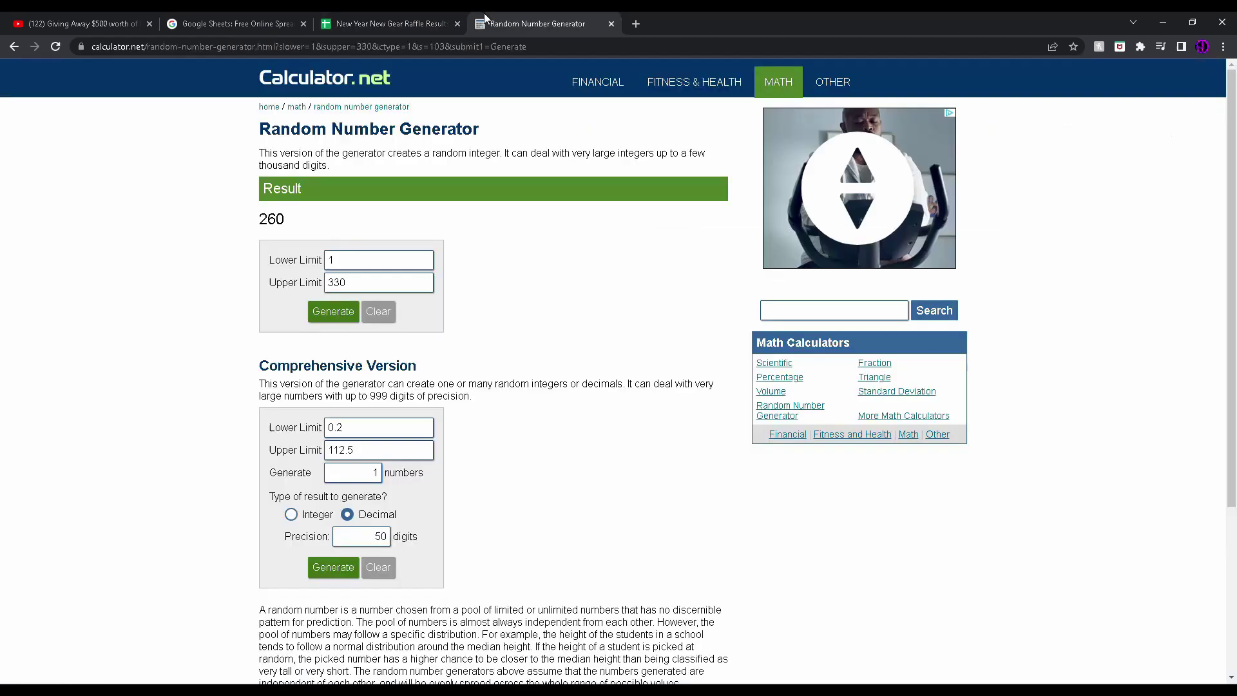
click(333, 310)
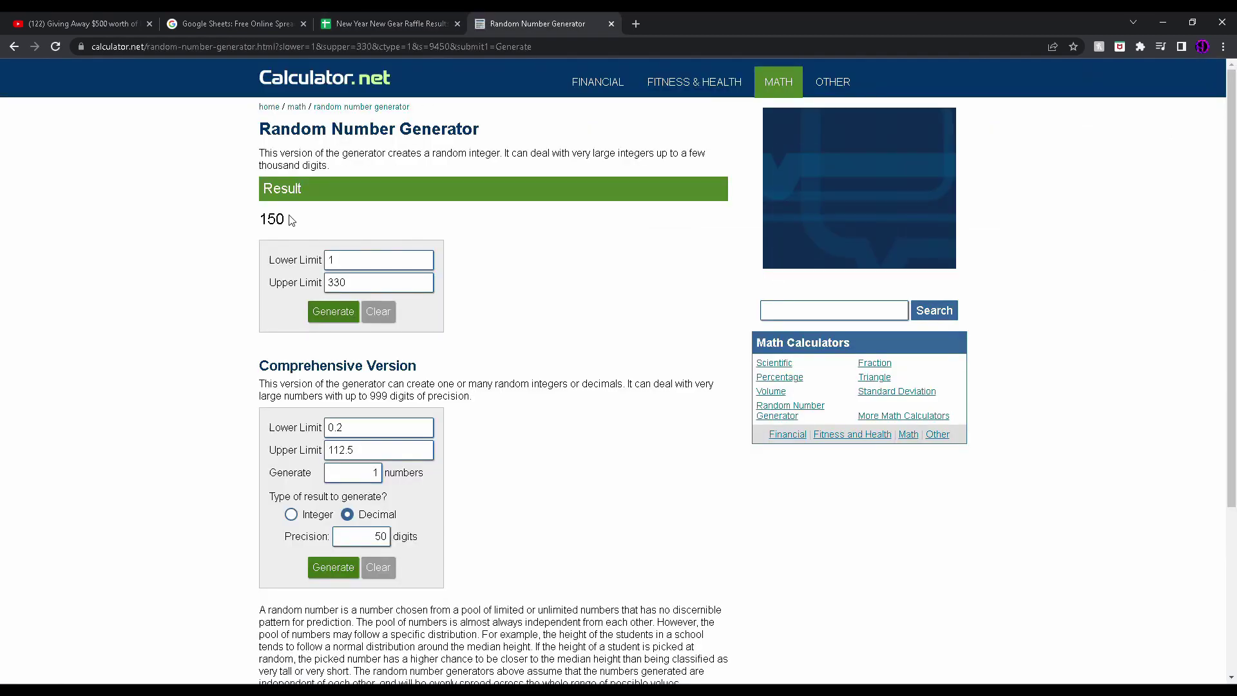
drag(290, 221, 248, 221)
click(268, 221)
double_click(267, 221)
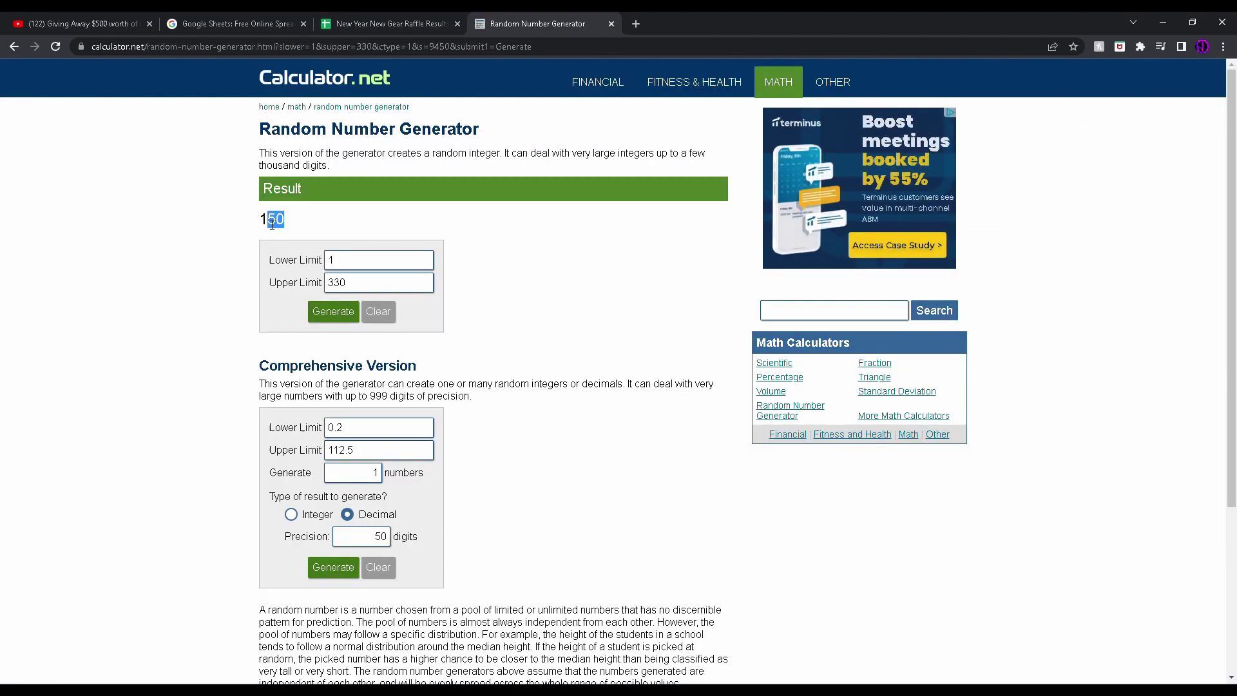
click(387, 24)
scroll(189, 249, down, 5)
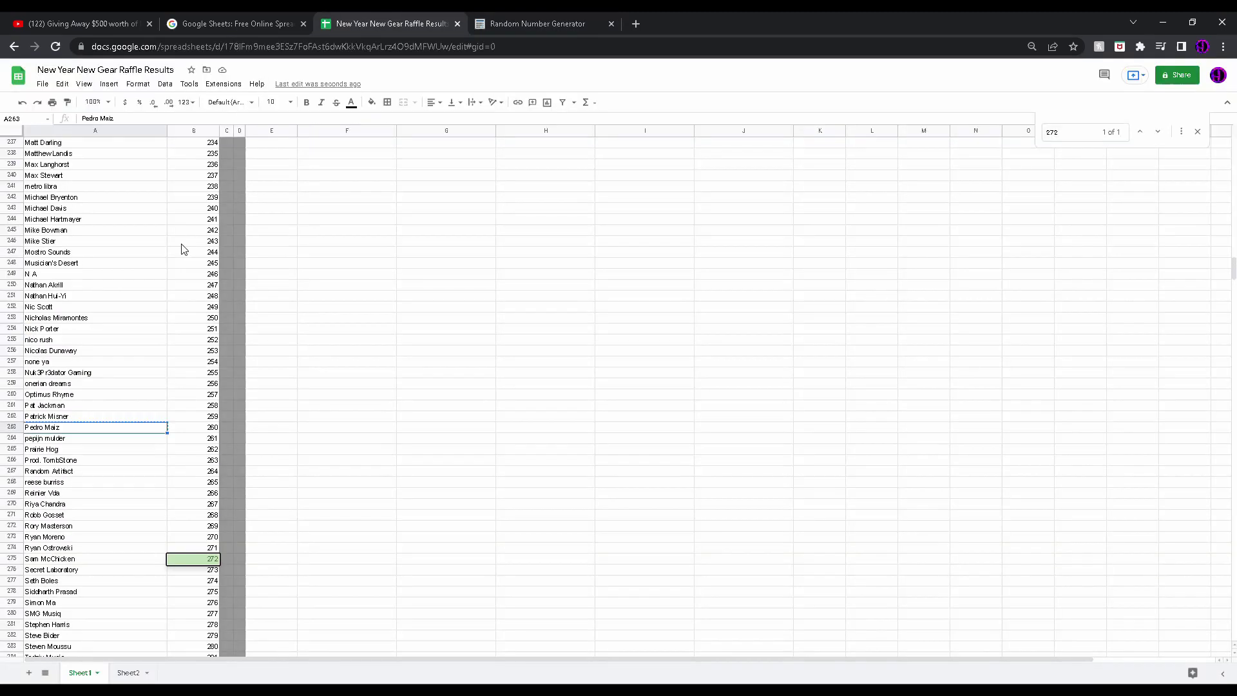
scroll(189, 250, down, 5)
scroll(189, 249, up, 5)
scroll(190, 250, up, 5)
scroll(190, 250, up, 5)
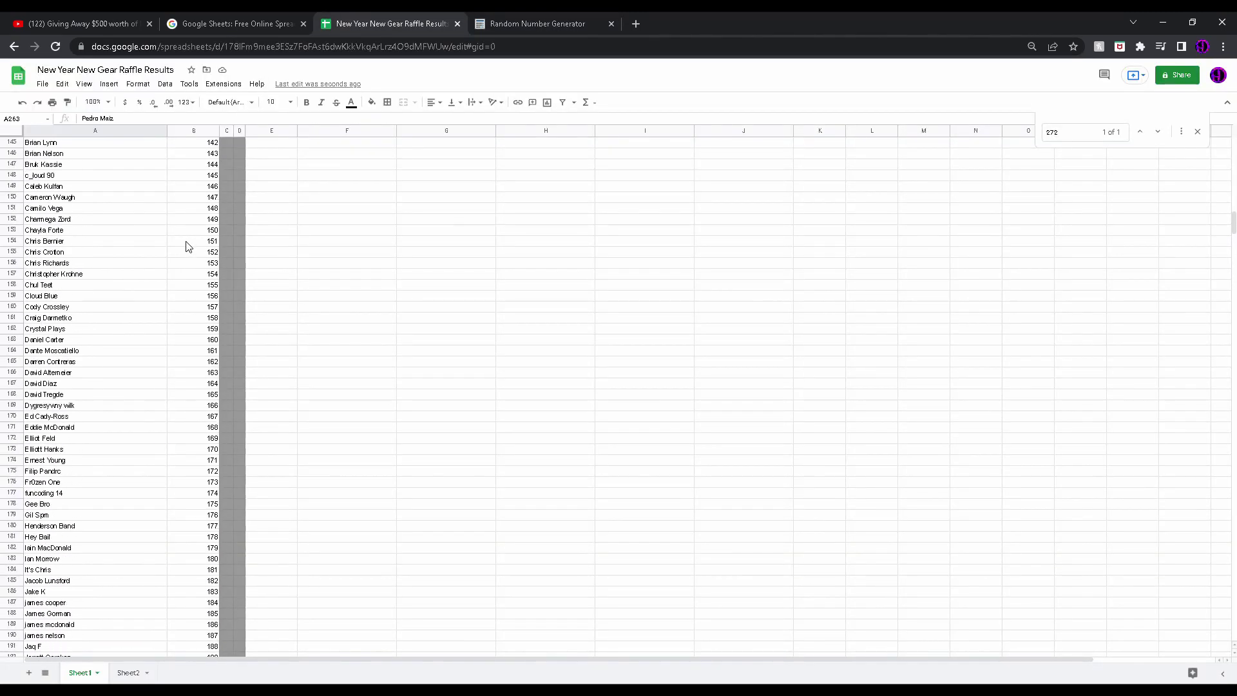
click(97, 230)
key(ctrl+c)
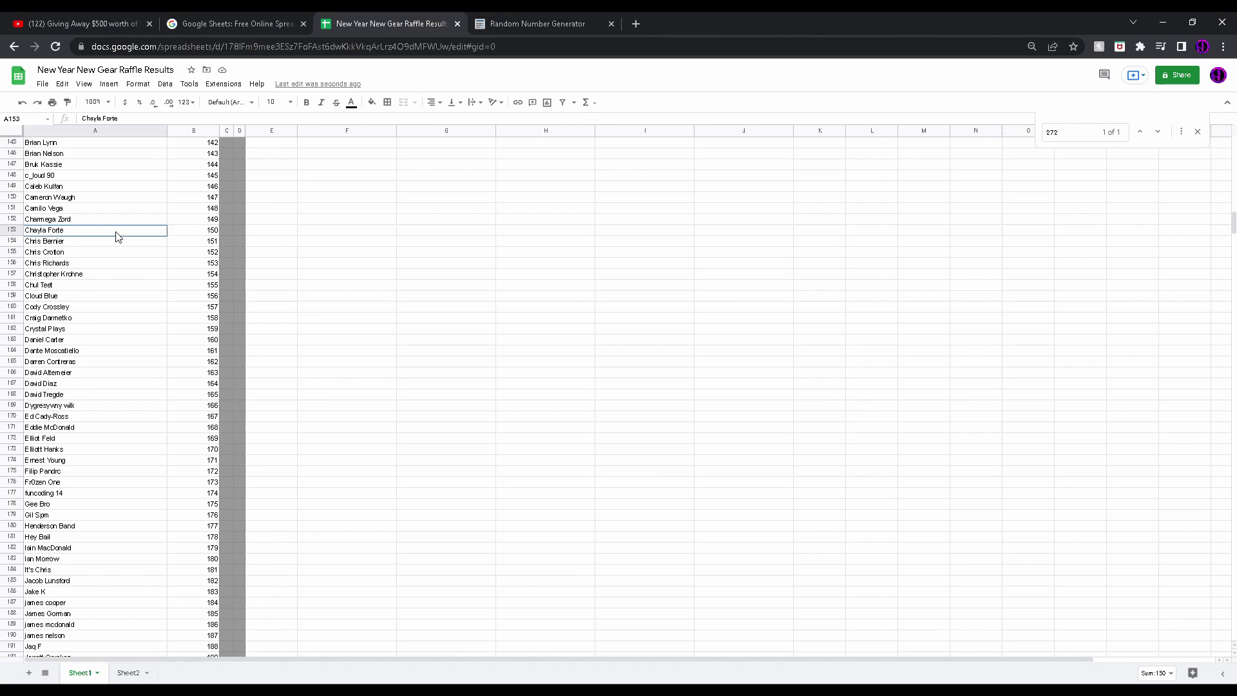
click(83, 24)
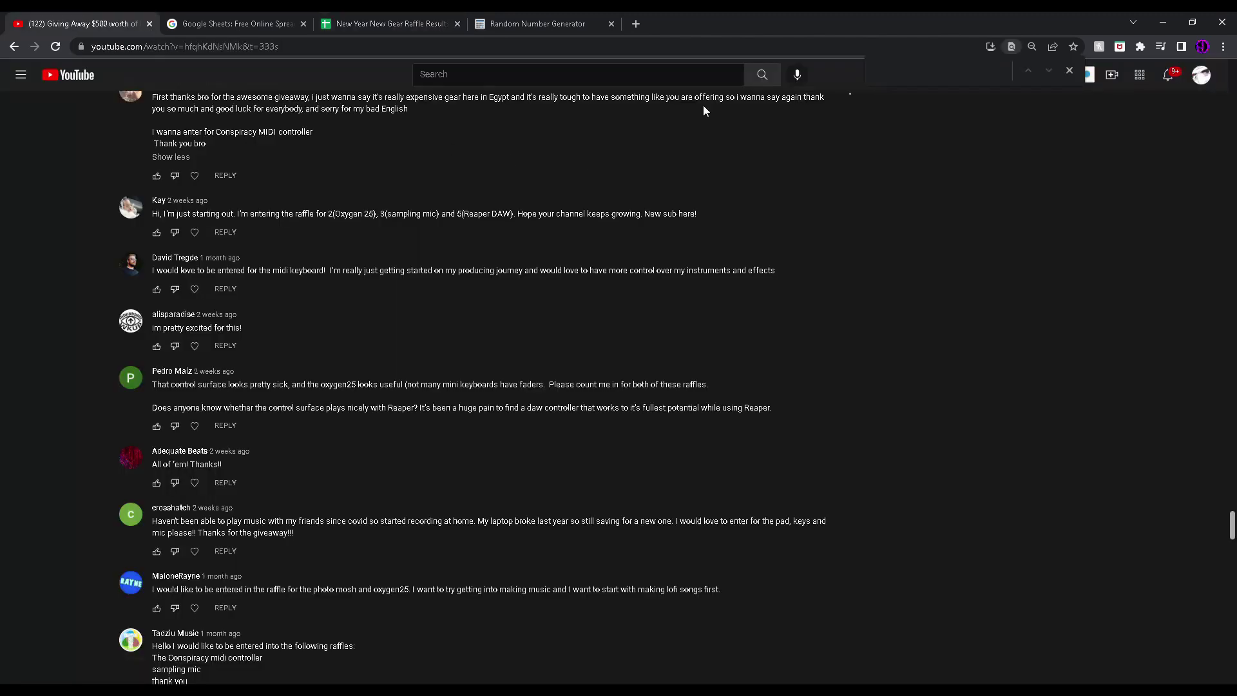
key(ctrl+v)
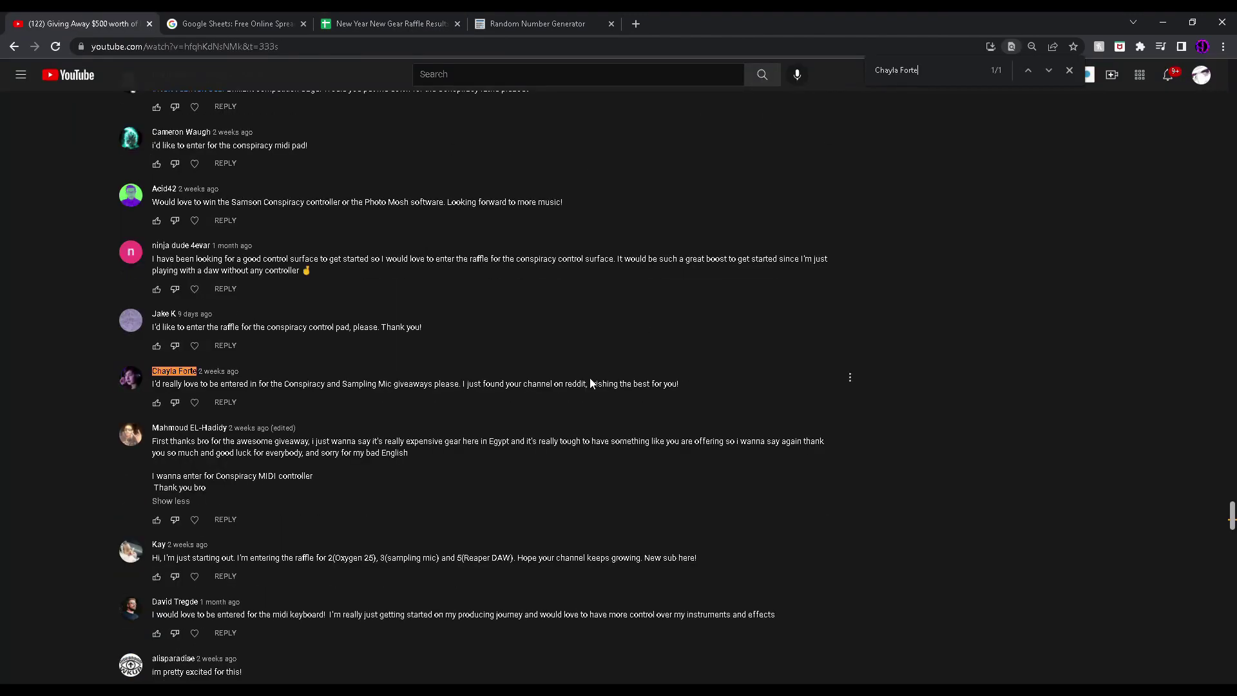
drag(242, 372, 154, 371)
click(506, 13)
click(394, 13)
click(572, 355)
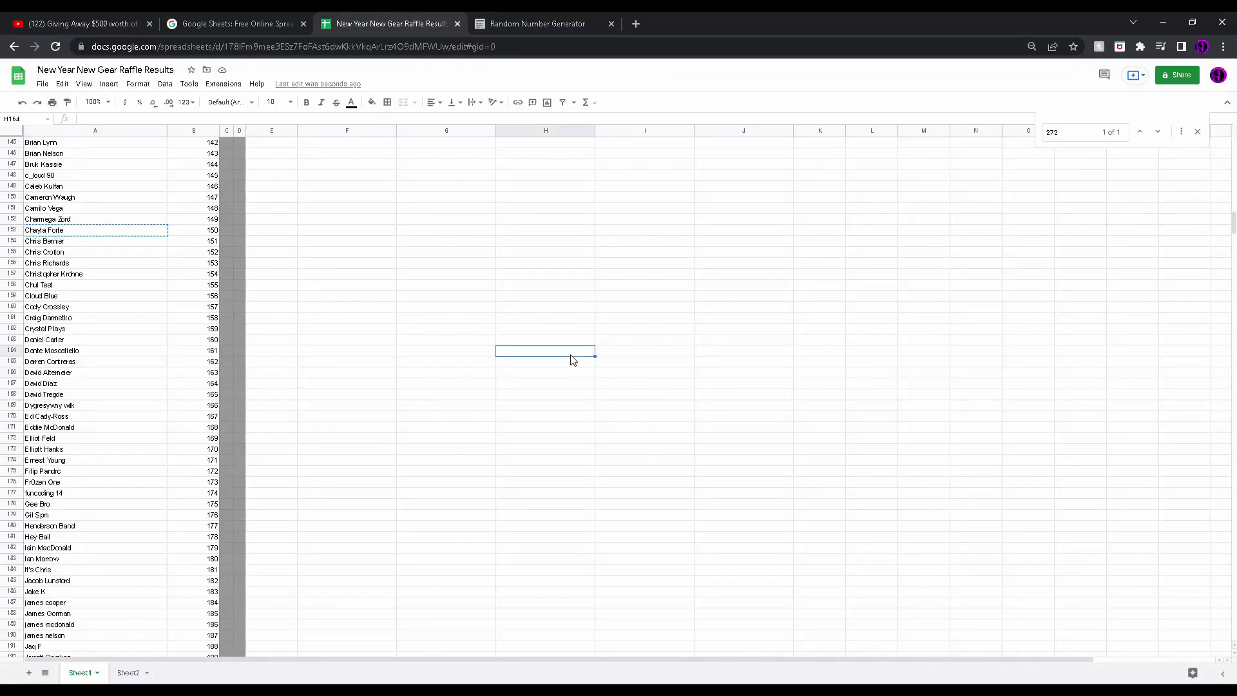
key(ctrl+shift+Up)
scroll(571, 359, up, 3)
click(521, 250)
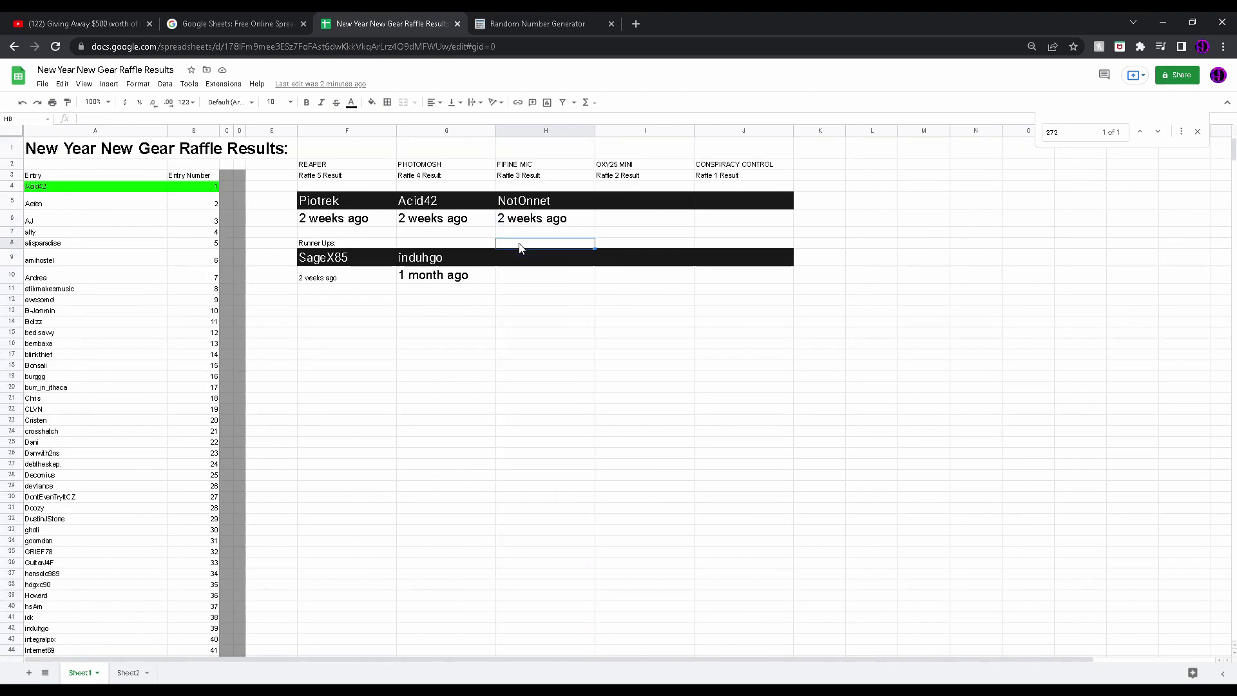
right_click(520, 250)
click(703, 310)
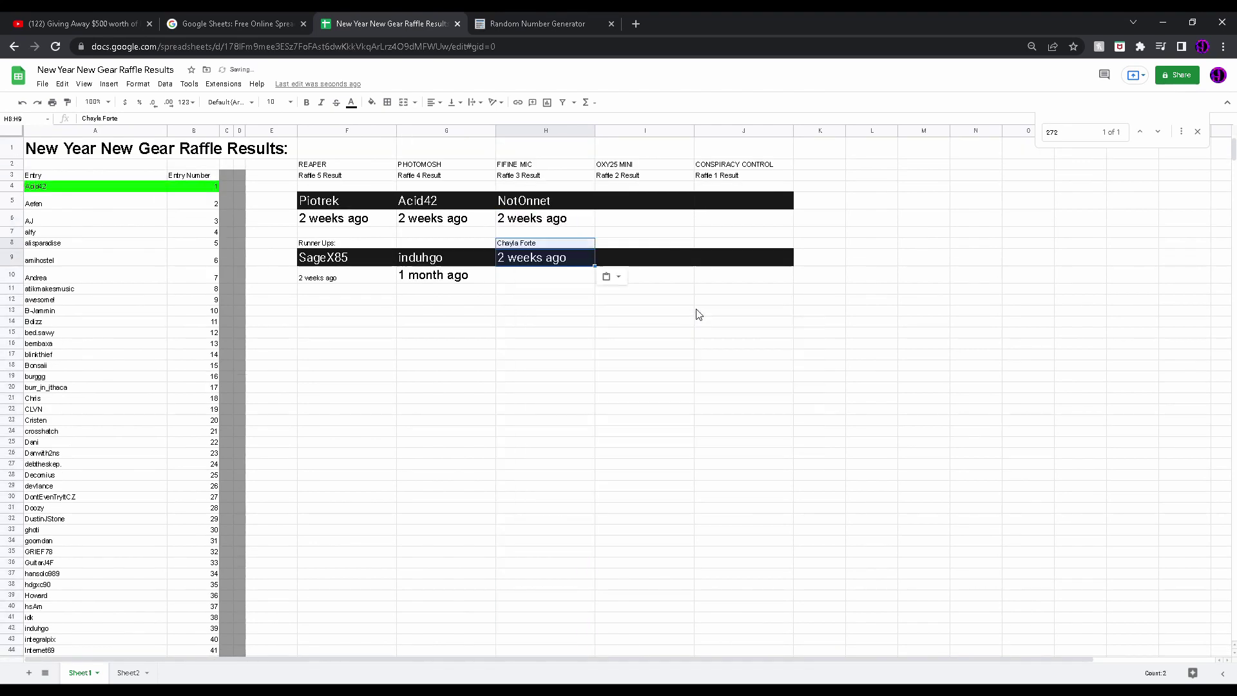
click(643, 257)
right_click(643, 132)
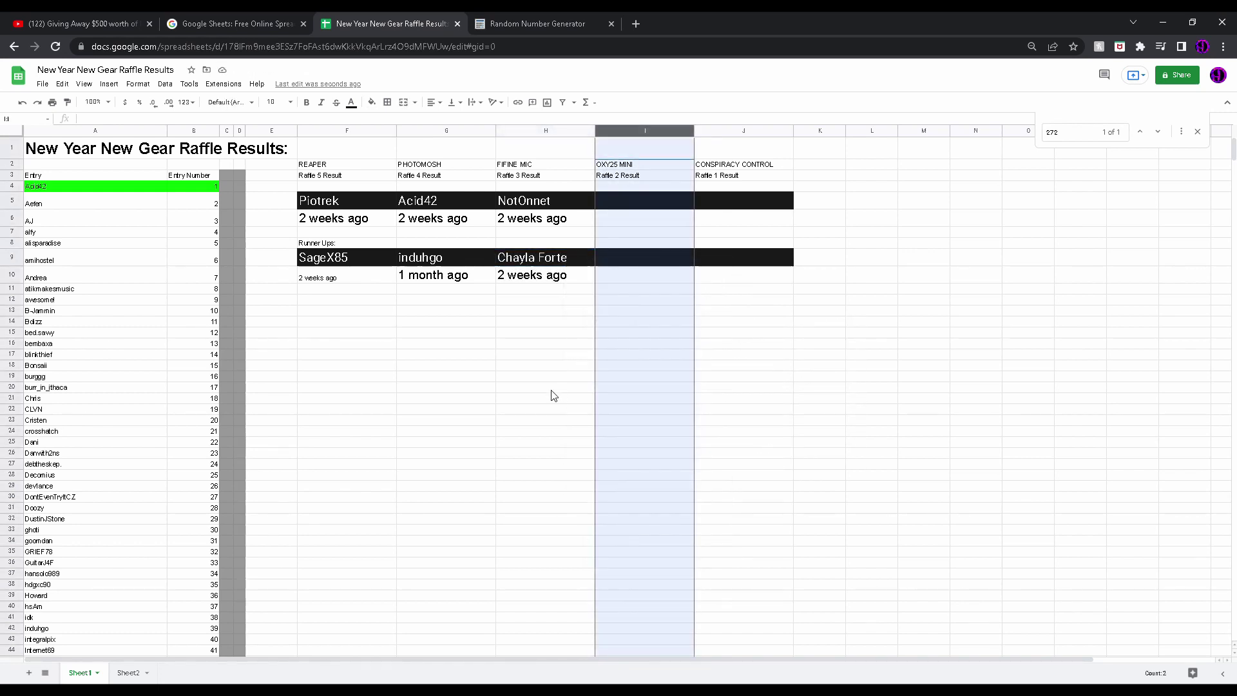
Set the generator's upper limit to 330 and draw entry number 169
click(538, 23)
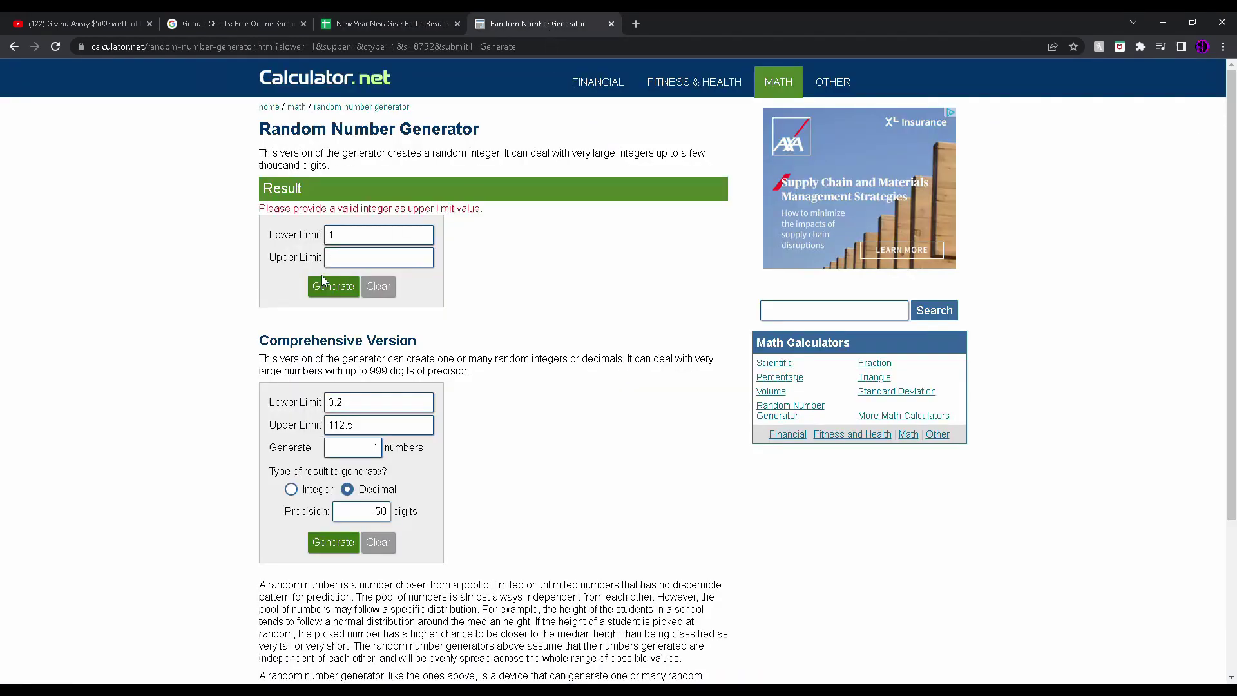
click(359, 258)
text(330)
click(334, 286)
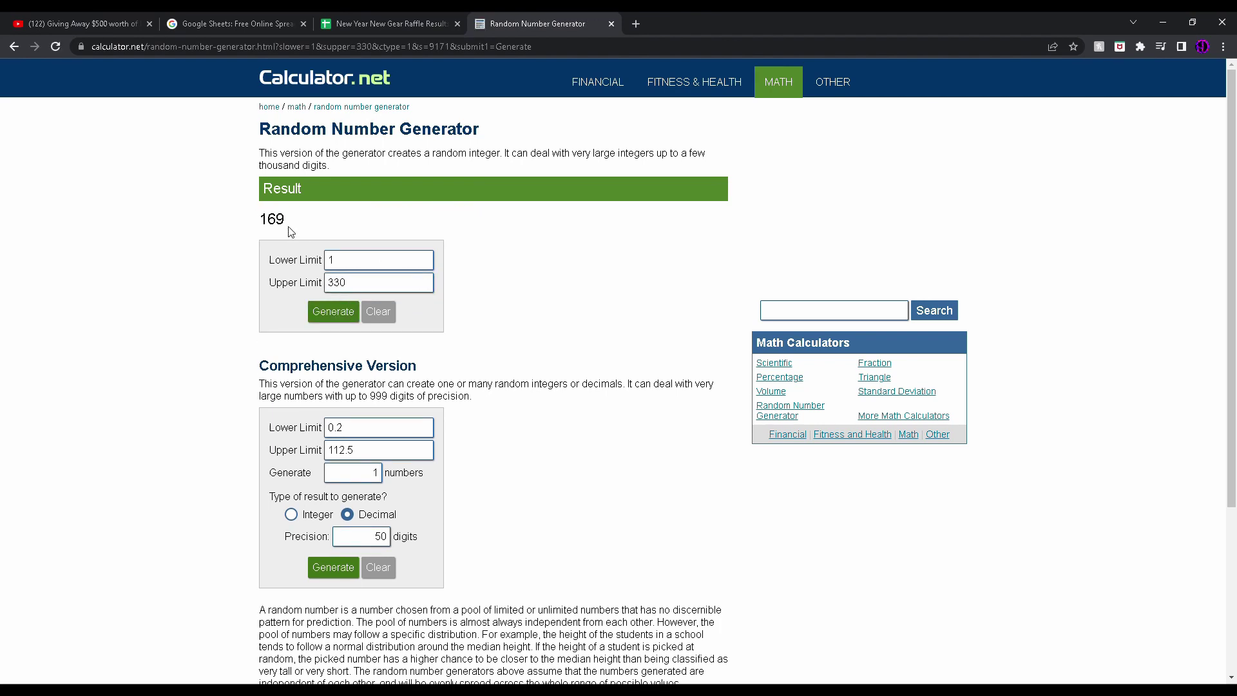
click(382, 12)
scroll(175, 473, down, 10)
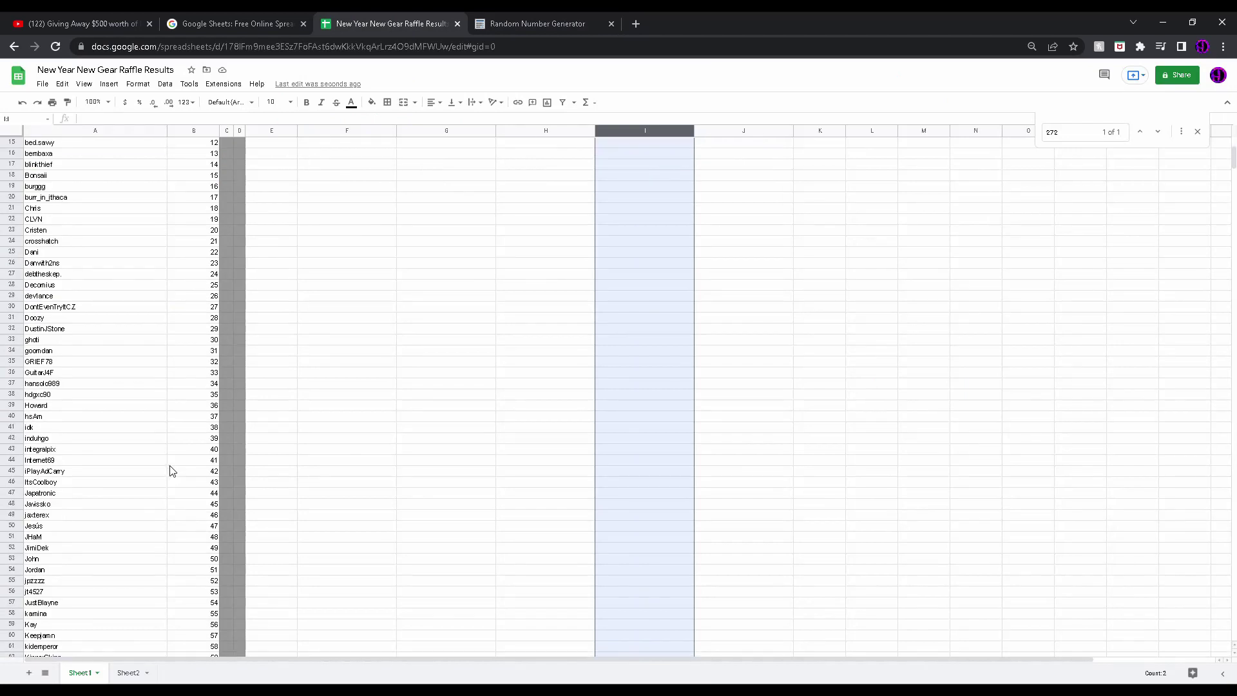
scroll(176, 473, down, 5)
scroll(175, 472, down, 10)
scroll(174, 473, down, 5)
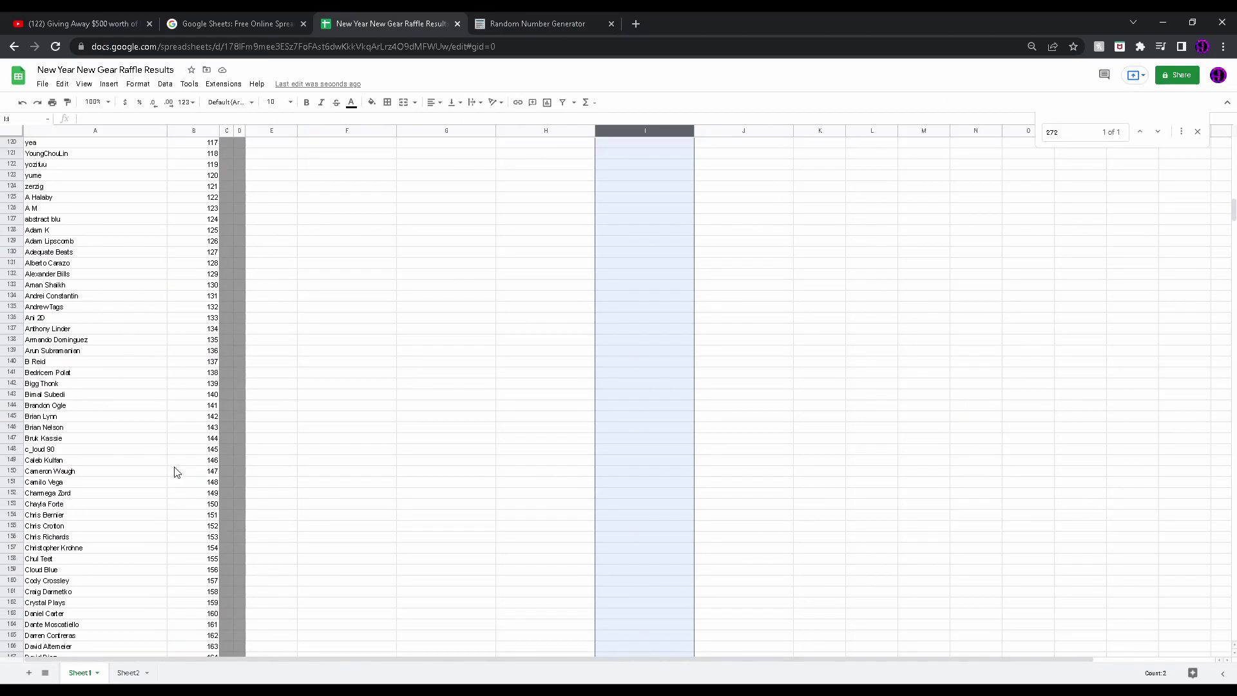
scroll(175, 473, down, 5)
scroll(174, 473, down, 3)
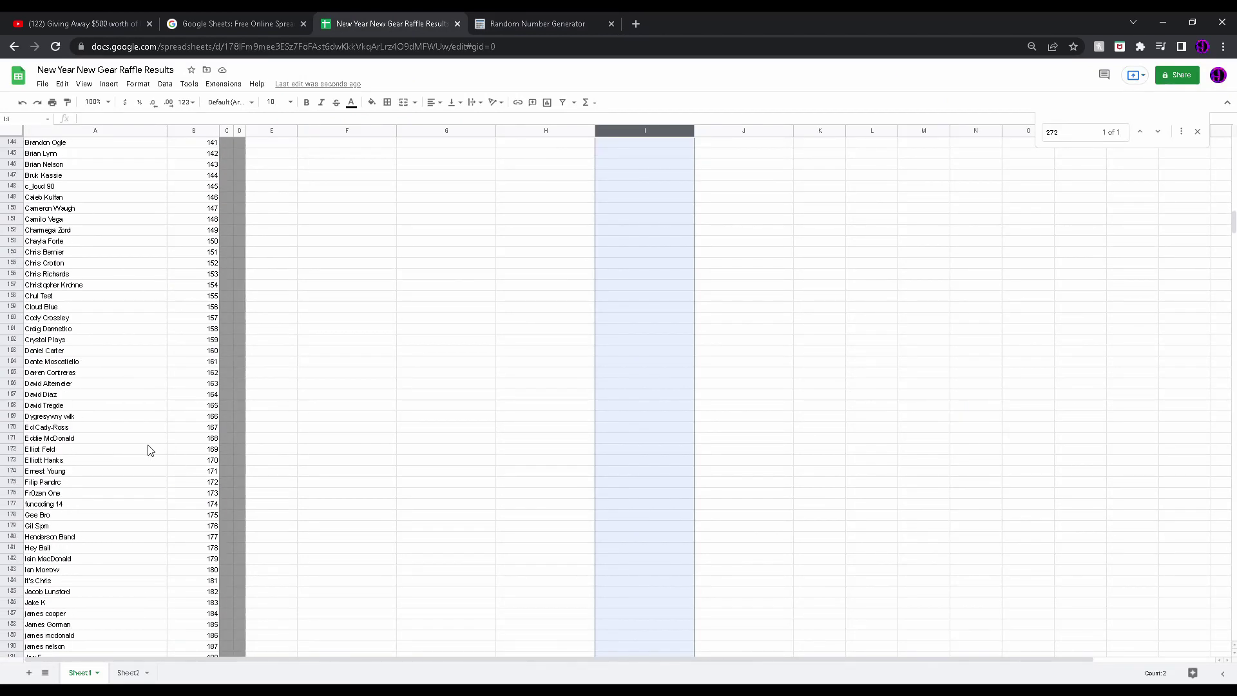
click(150, 450)
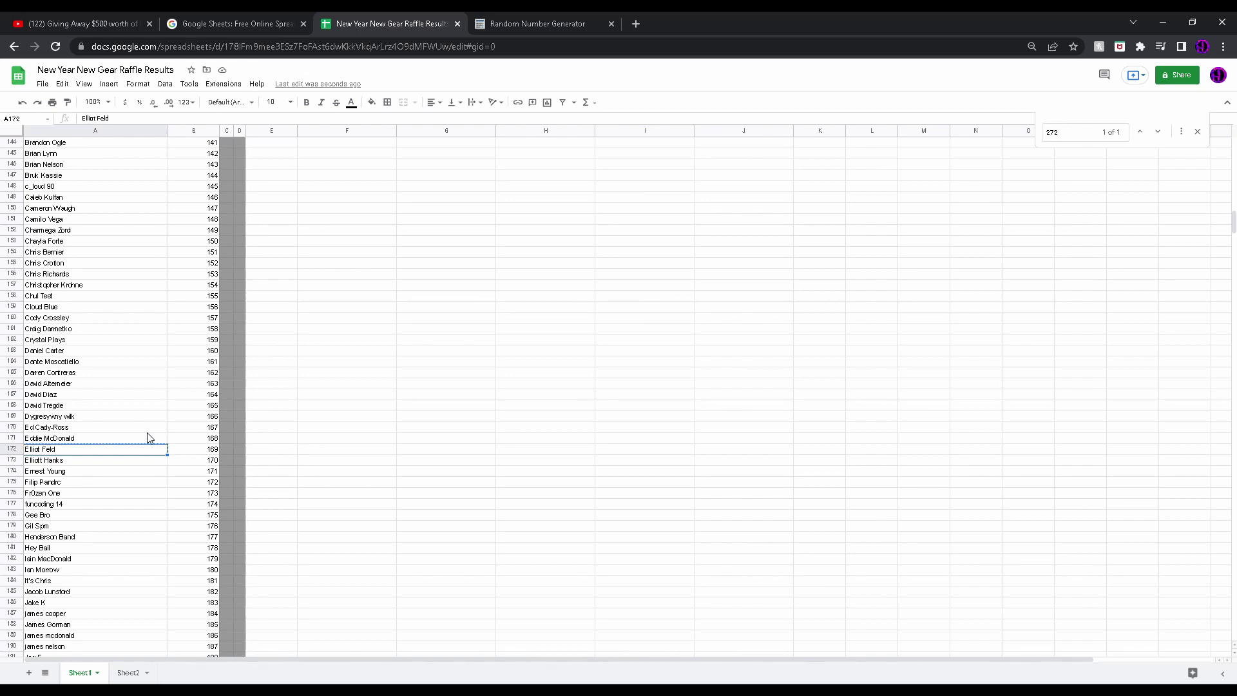
click(82, 24)
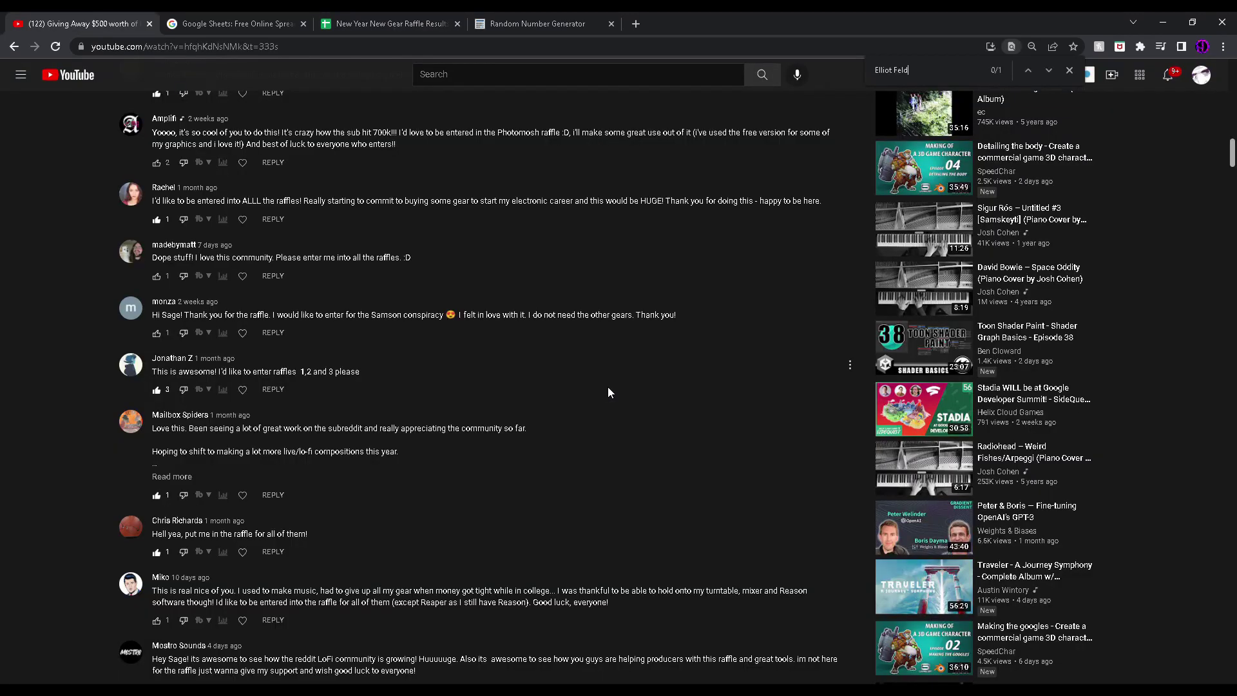
key(ctrl+v)
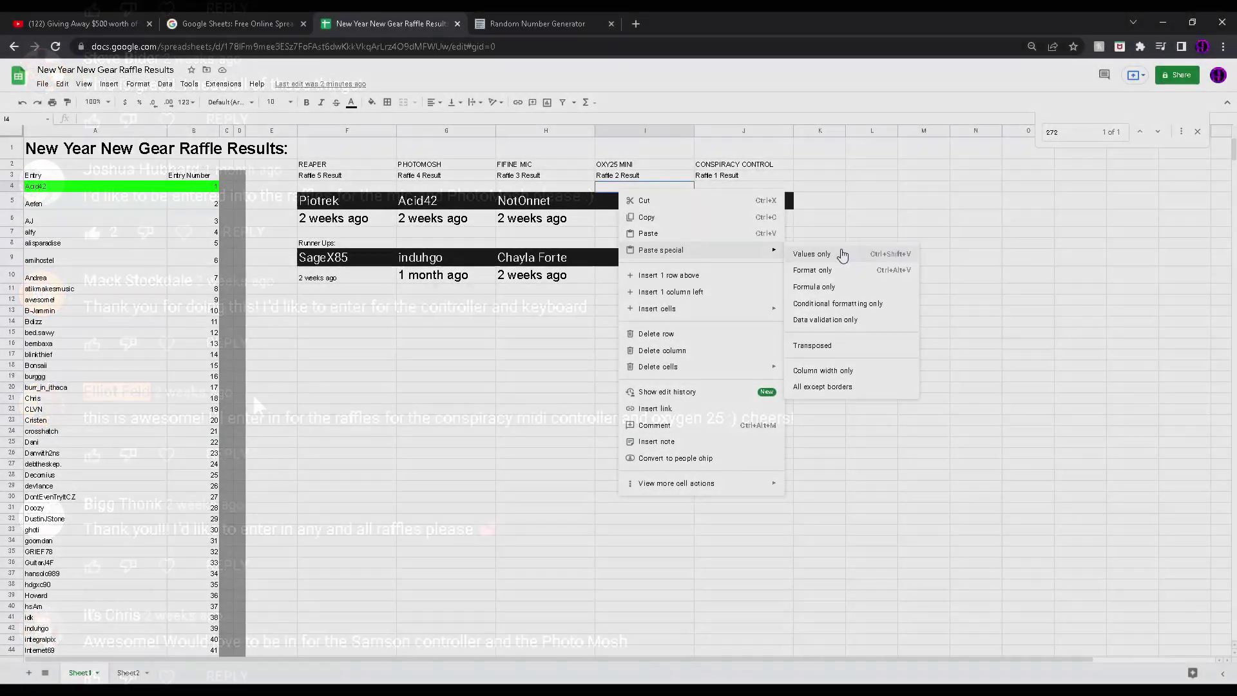
click(813, 269)
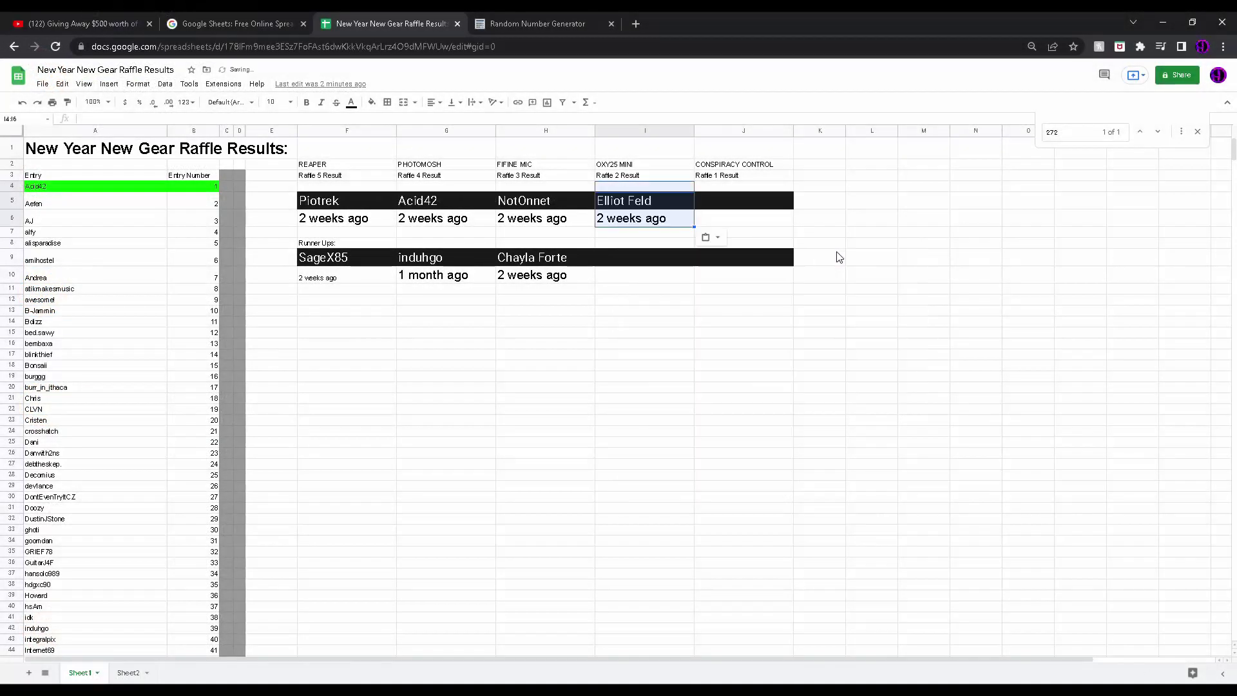
Draw a new random entry number, 26
click(645, 298)
click(536, 23)
click(334, 312)
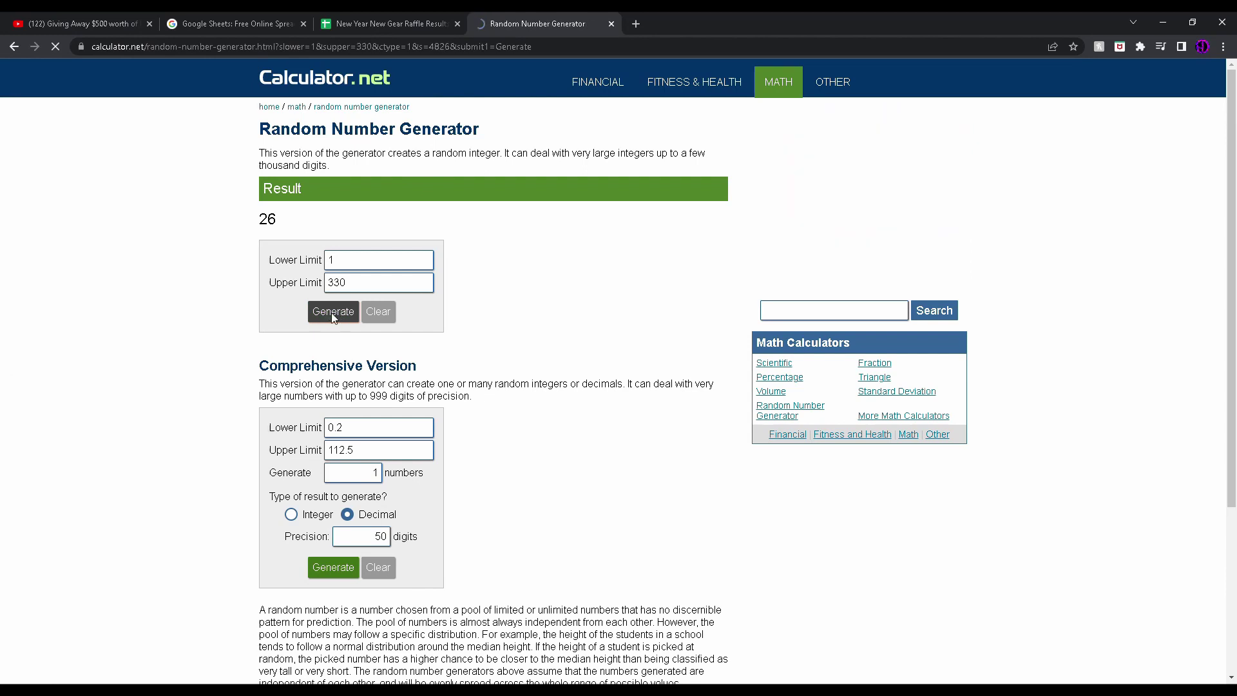
drag(285, 220, 246, 223)
click(246, 223)
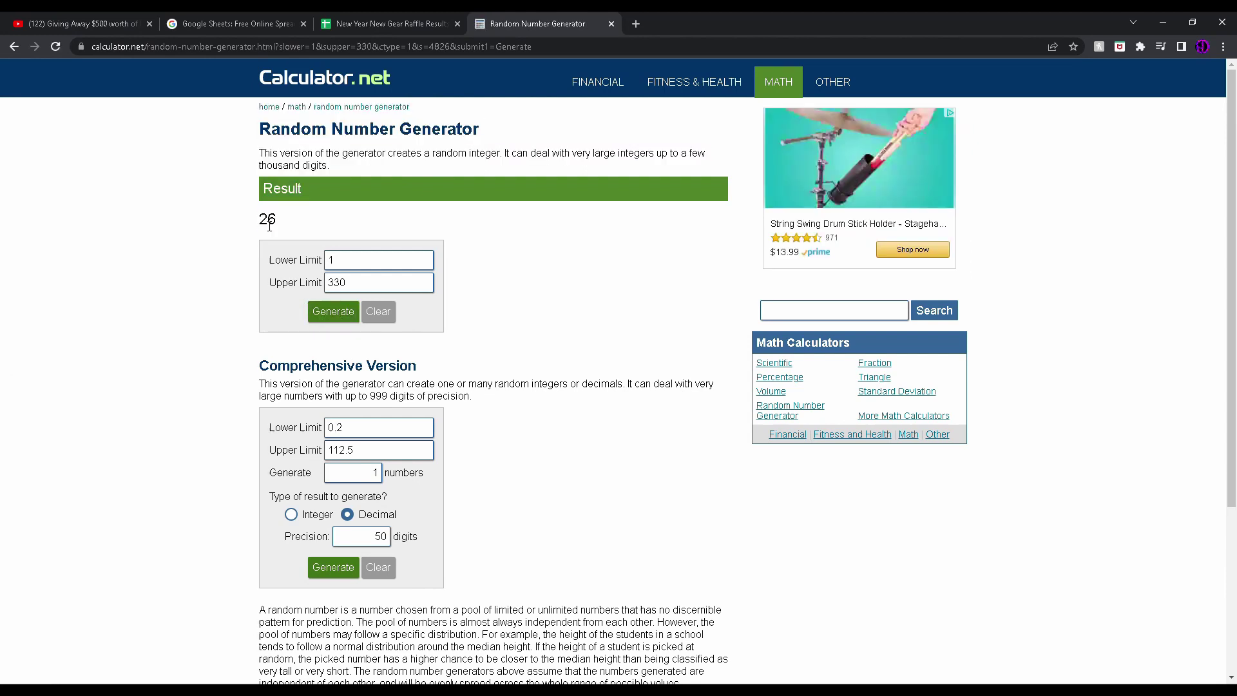
click(387, 23)
scroll(174, 360, up, 5)
scroll(183, 360, up, 5)
scroll(184, 359, up, 5)
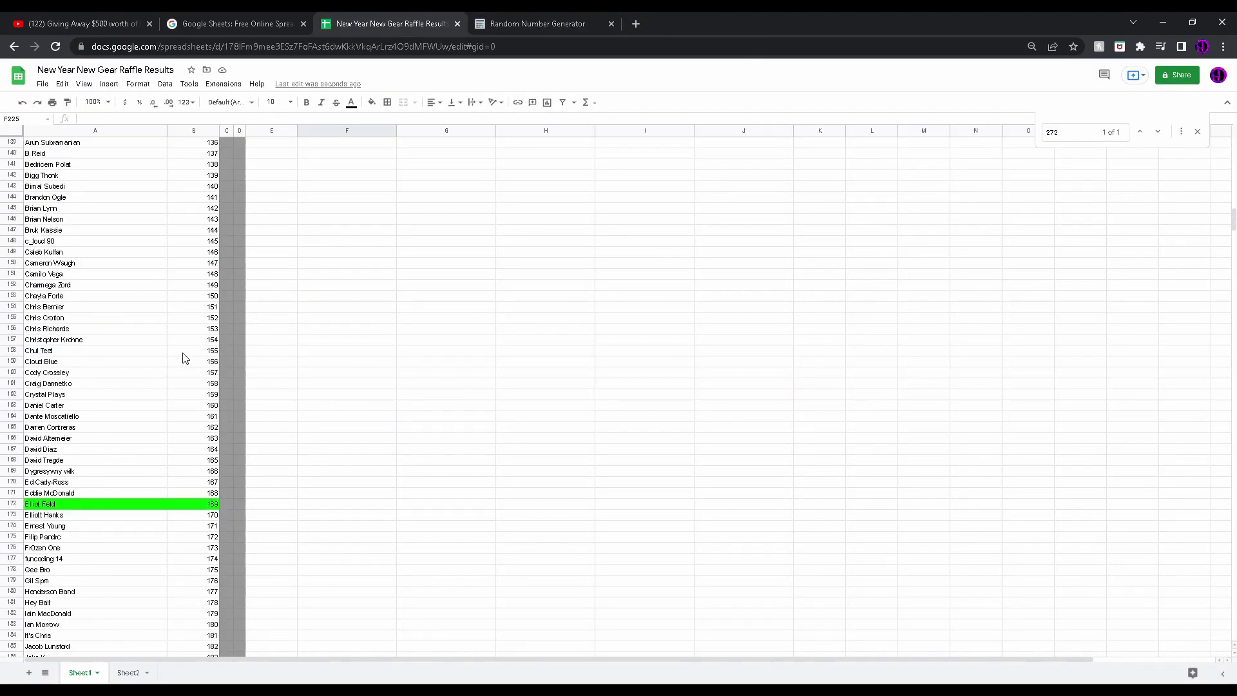
scroll(183, 360, up, 5)
scroll(185, 360, up, 5)
scroll(184, 359, up, 5)
scroll(183, 358, up, 5)
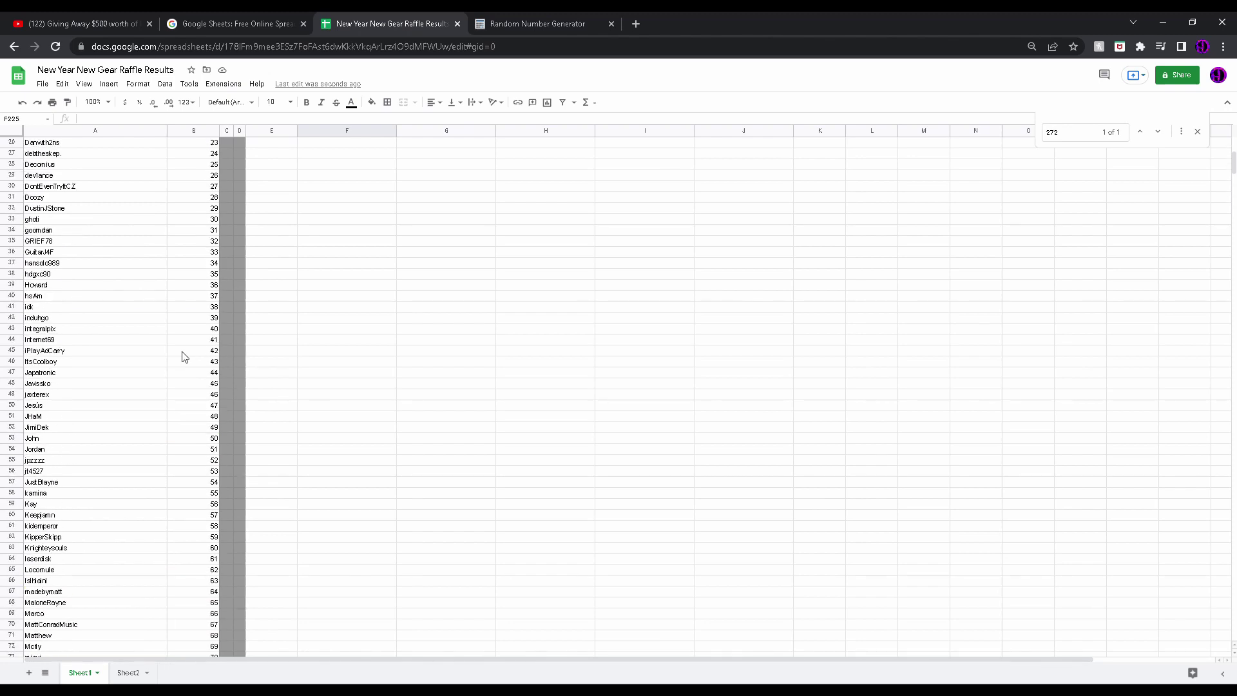
scroll(184, 358, up, 5)
click(180, 340)
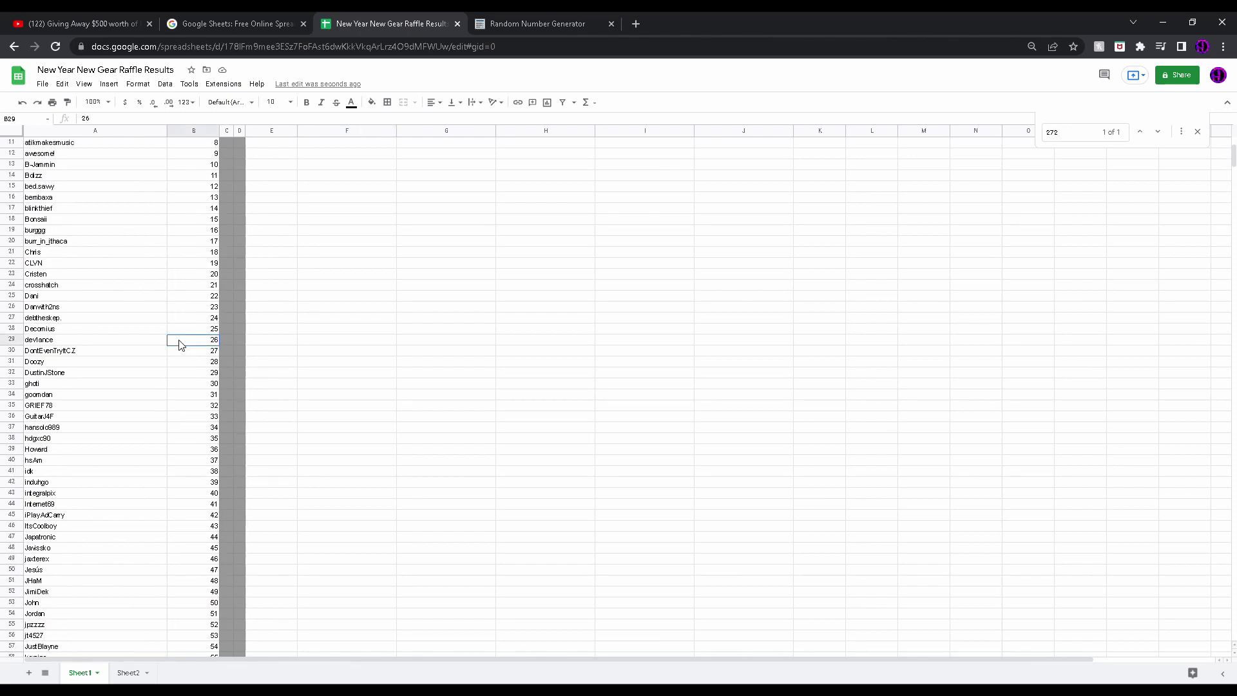
click(133, 340)
click(90, 23)
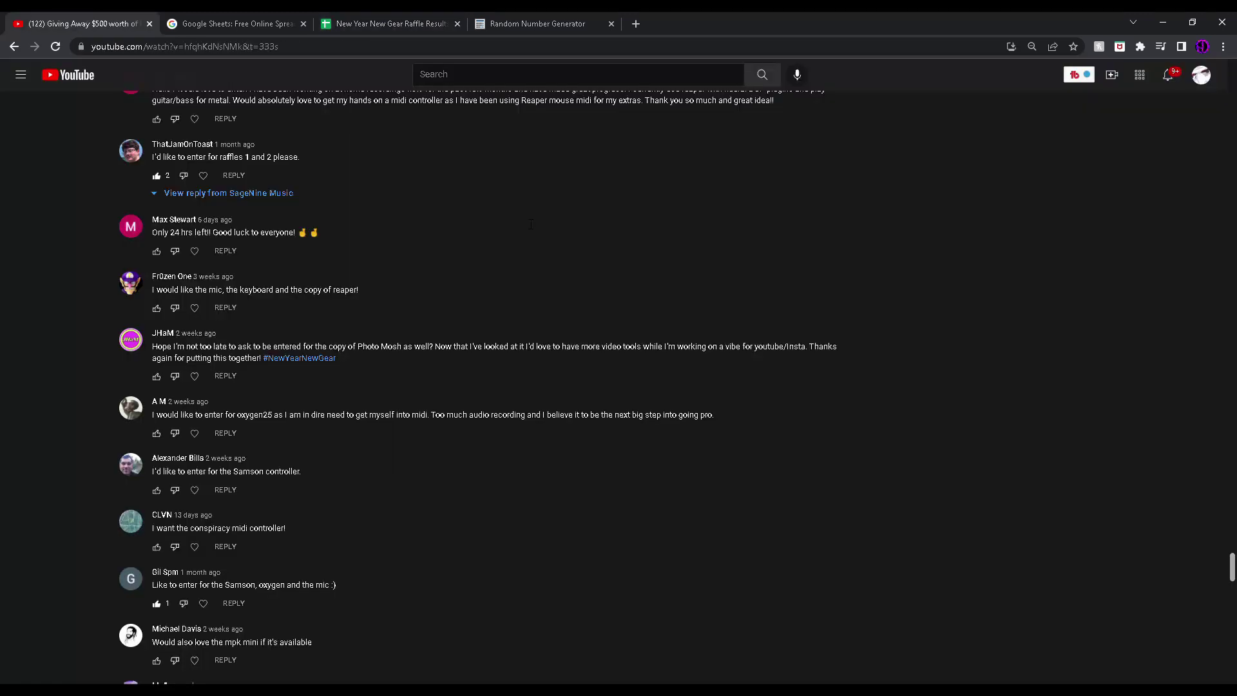
key(ctrl+f)
text(dev1ance)
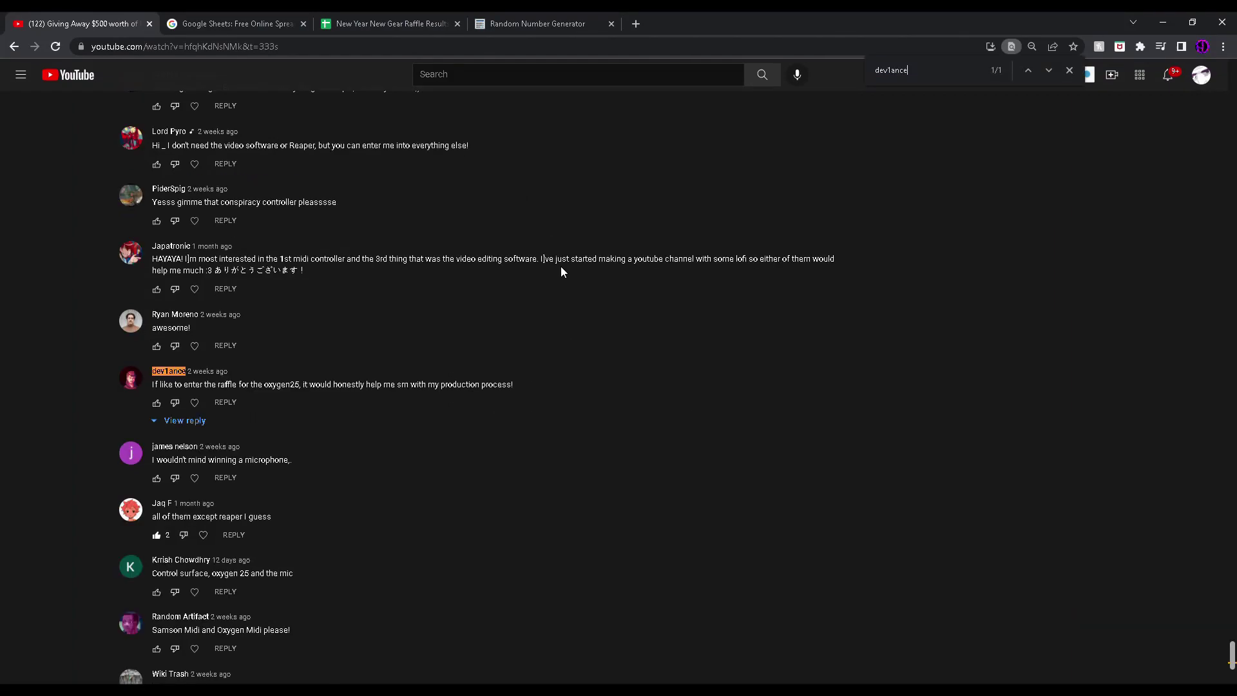
mouse_move(333, 385)
drag(237, 370, 152, 370)
click(387, 23)
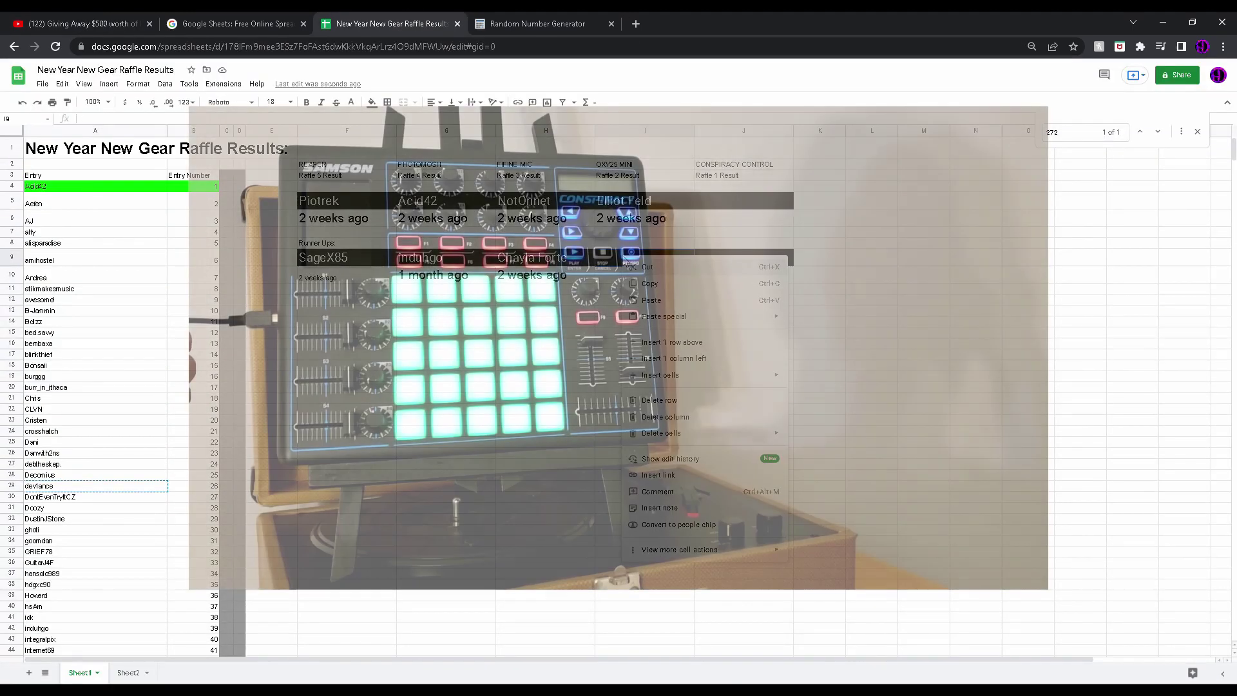
text(dev1ance)
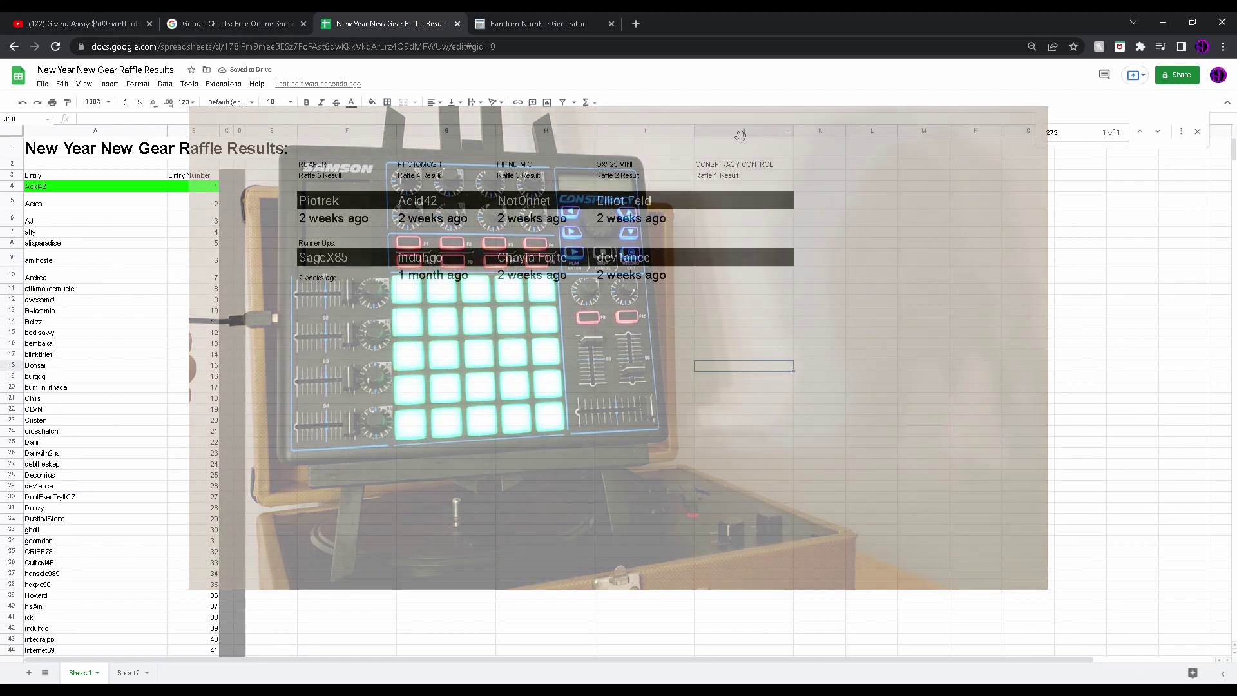
Draw entry number 287 with the generator's upper limit set to 330
click(738, 131)
click(522, 23)
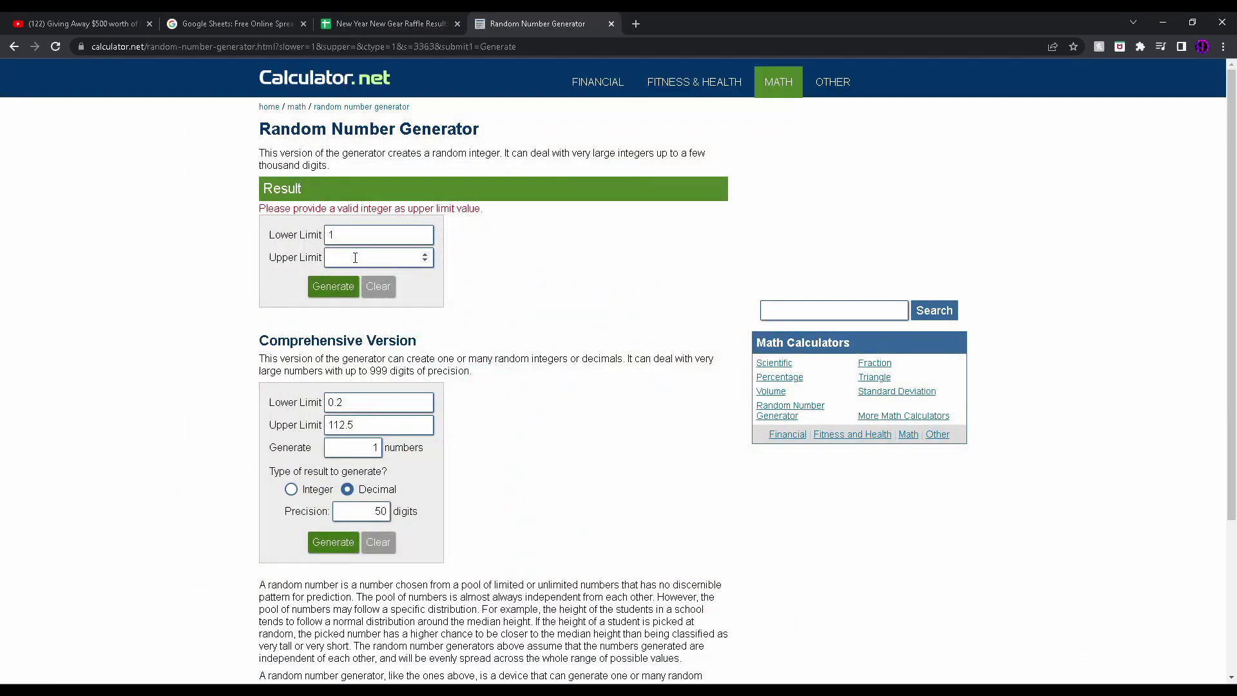
click(377, 257)
text(330)
click(333, 286)
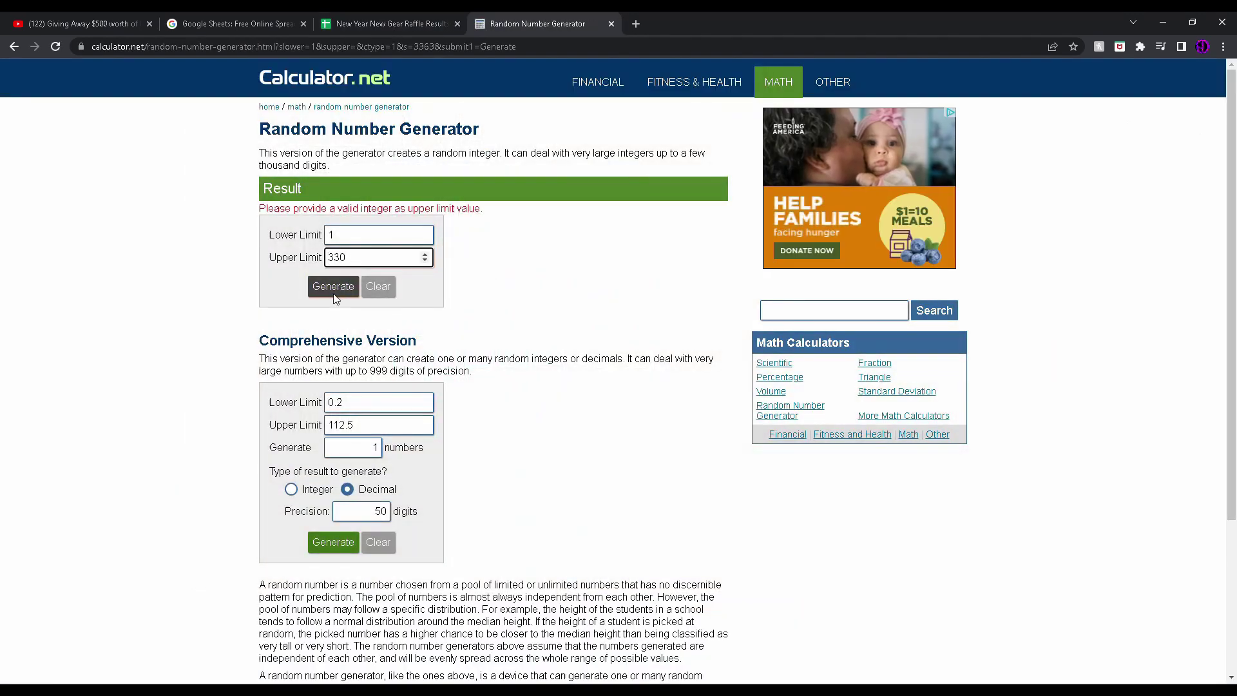
click(385, 24)
scroll(299, 502, down, 10)
scroll(299, 502, down, 8)
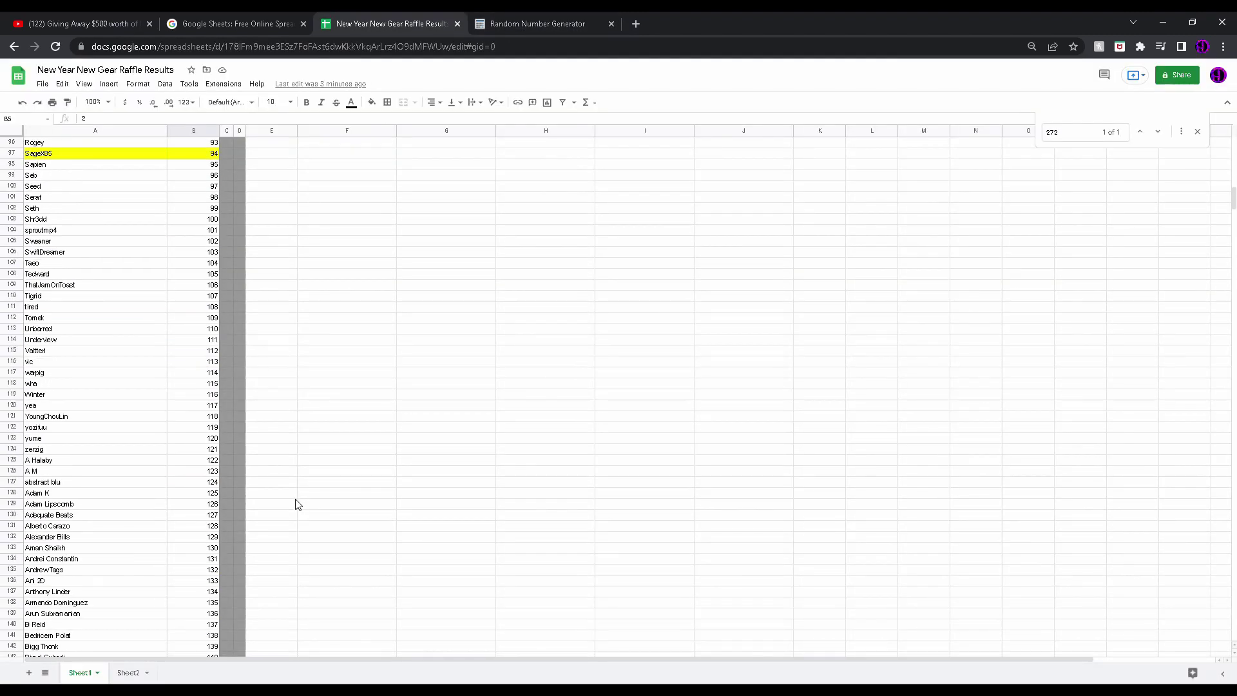
scroll(295, 503, down, 8)
scroll(295, 503, down, 5)
scroll(295, 503, down, 5)
scroll(294, 503, down, 5)
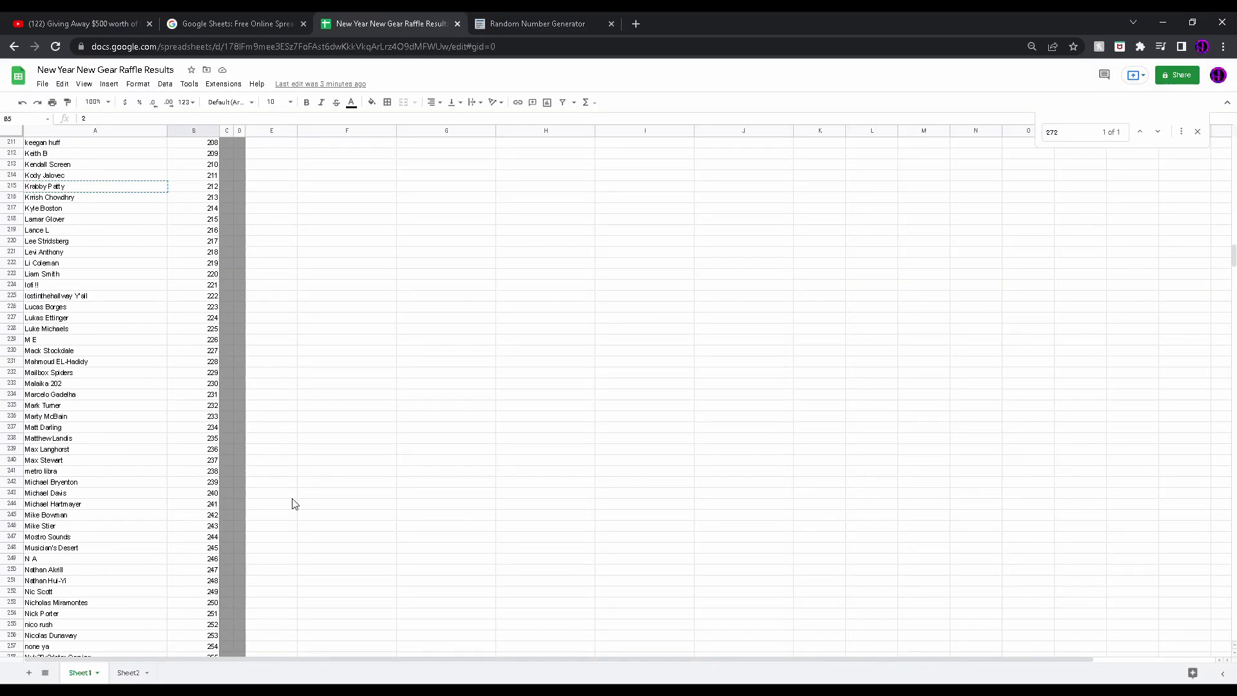
scroll(294, 503, down, 5)
scroll(294, 502, down, 3)
scroll(295, 502, down, 3)
scroll(295, 503, down, 1)
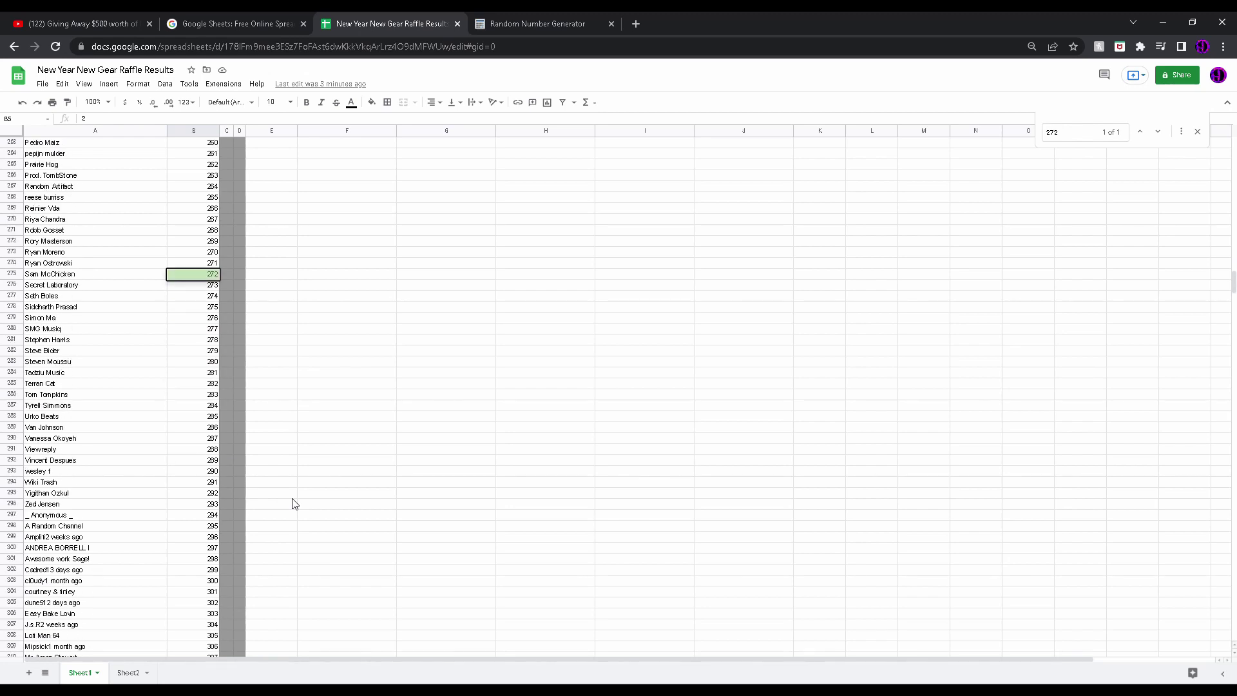
click(150, 440)
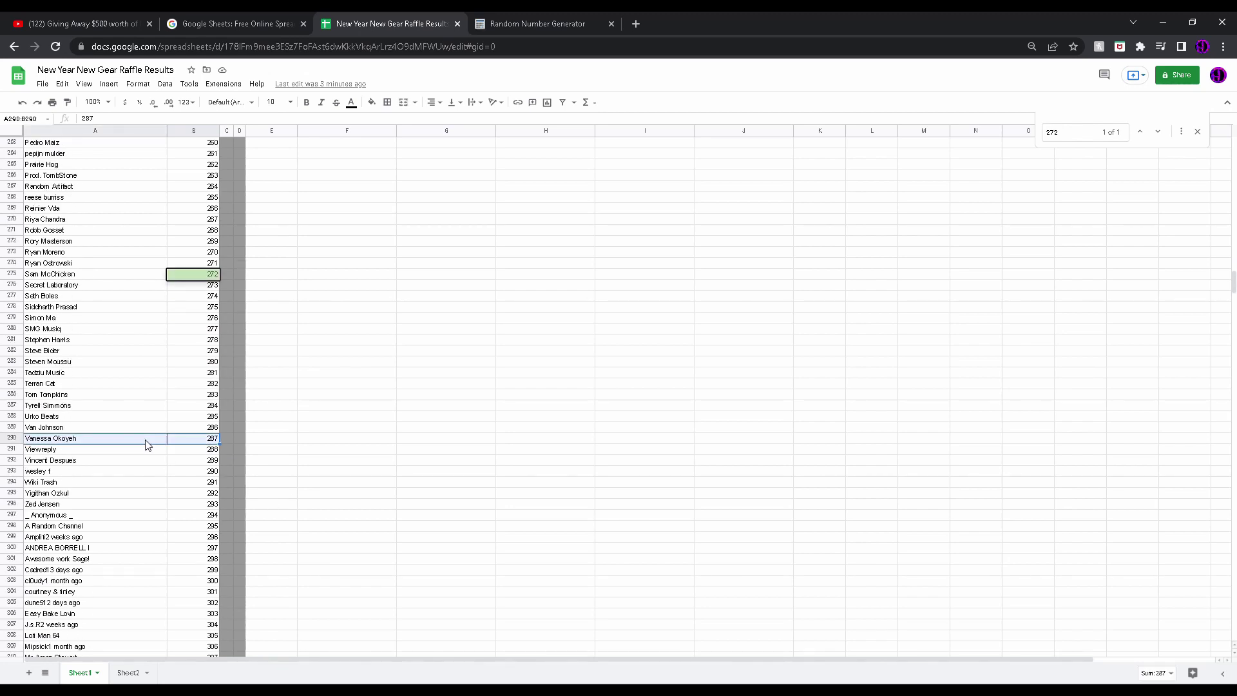
key(ctrl+c)
click(79, 23)
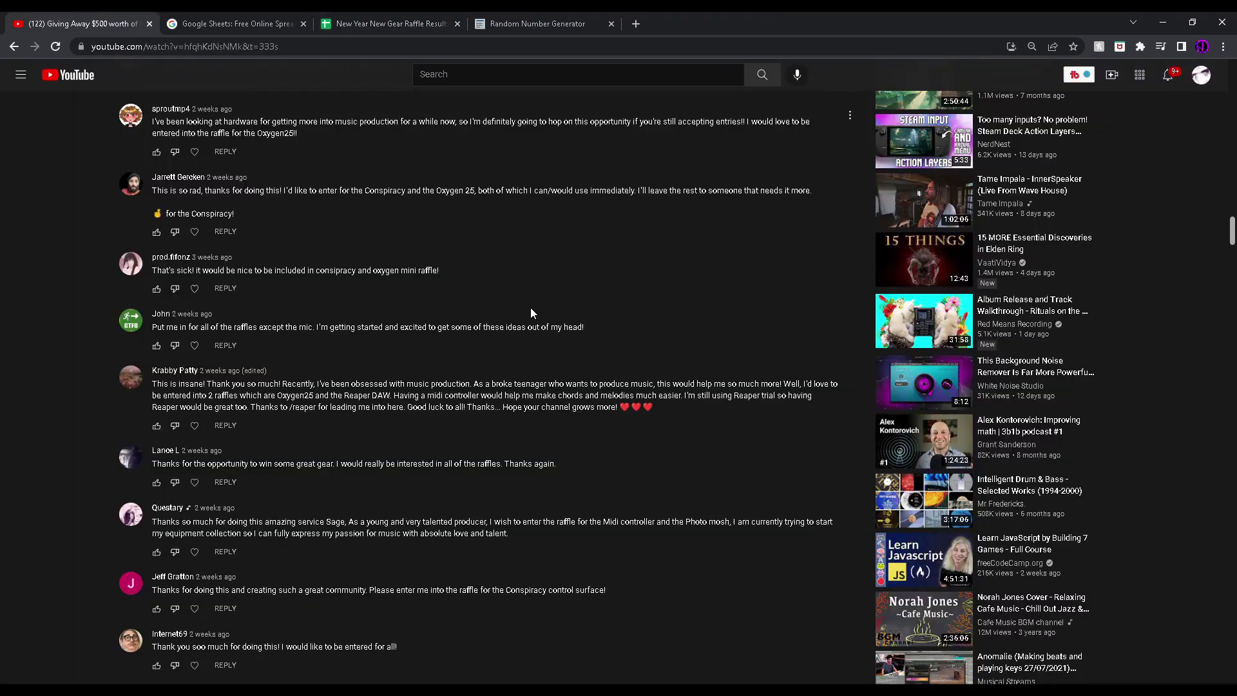
key(ctrl+f)
key(ctrl+v)
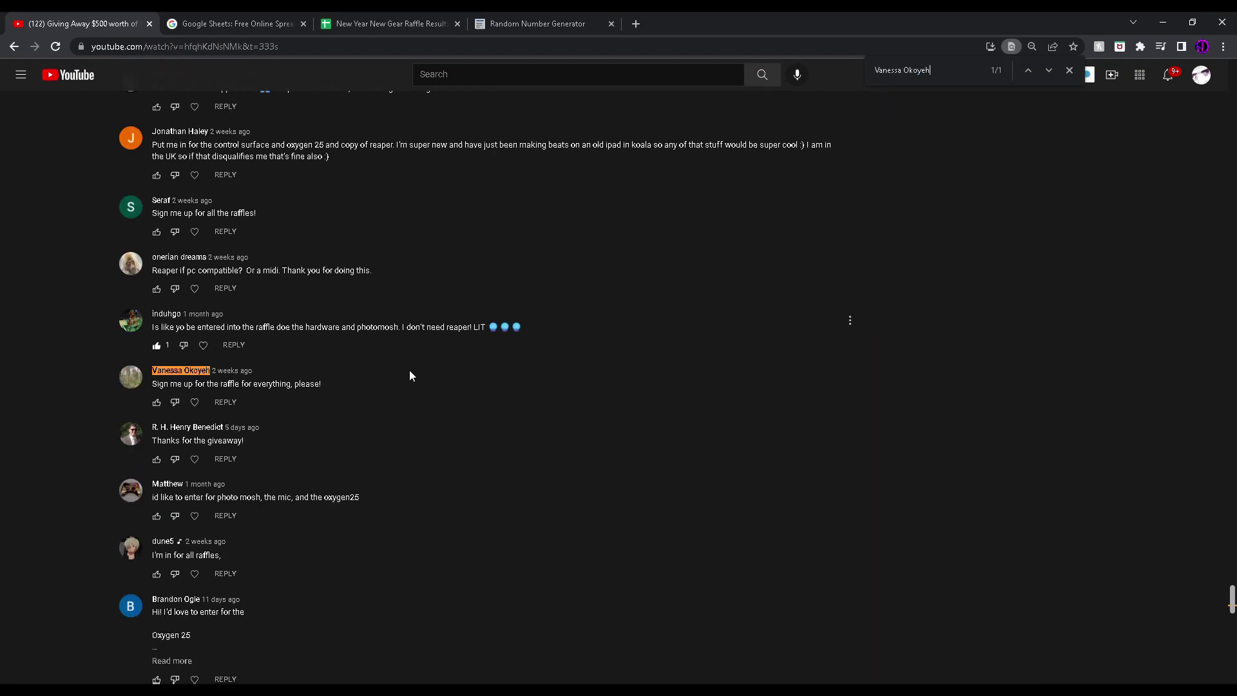
drag(271, 372, 151, 371)
click(302, 390)
Check the newly drawn entry number 96 and return to the entrant list
click(536, 24)
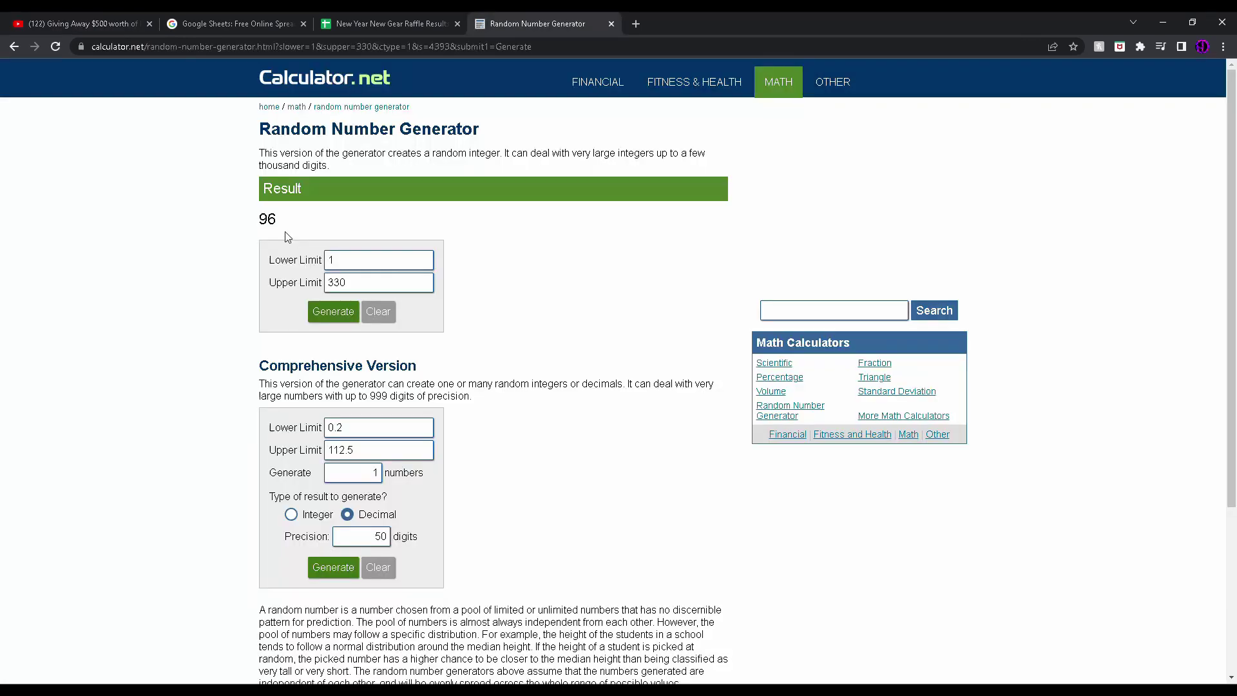
click(387, 23)
key(Up)
key(Up)
scroll(273, 418, down, 4)
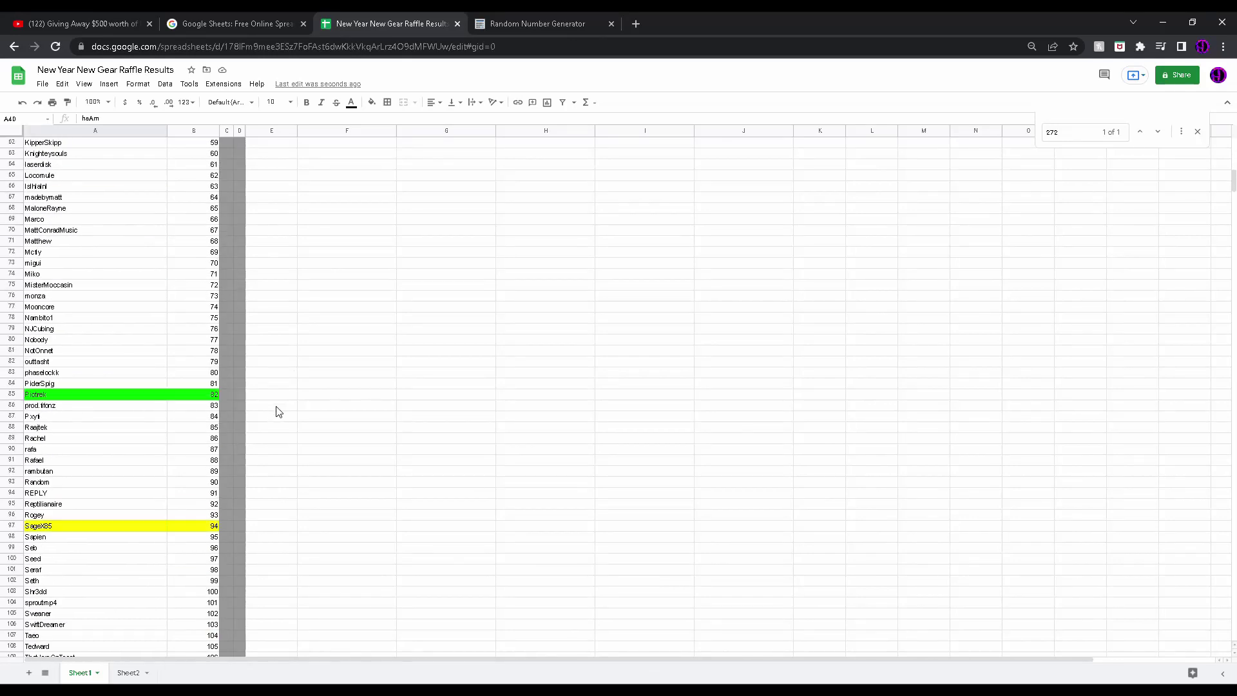
scroll(275, 414, down, 4)
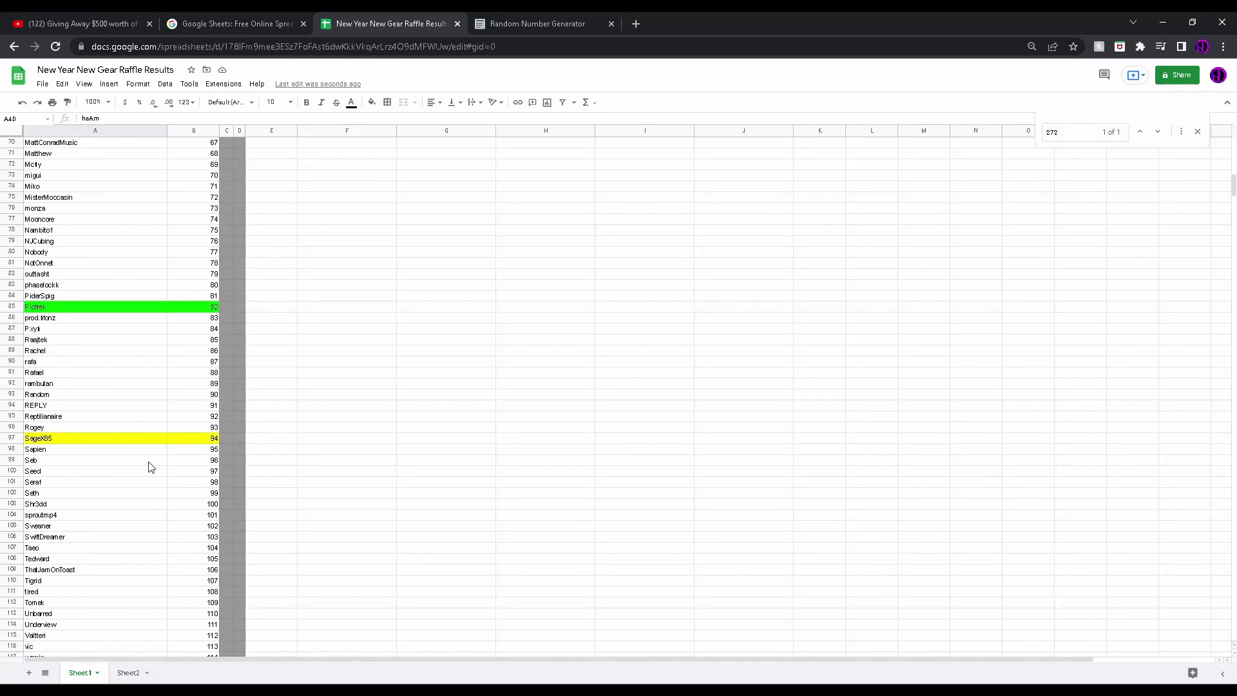
click(82, 23)
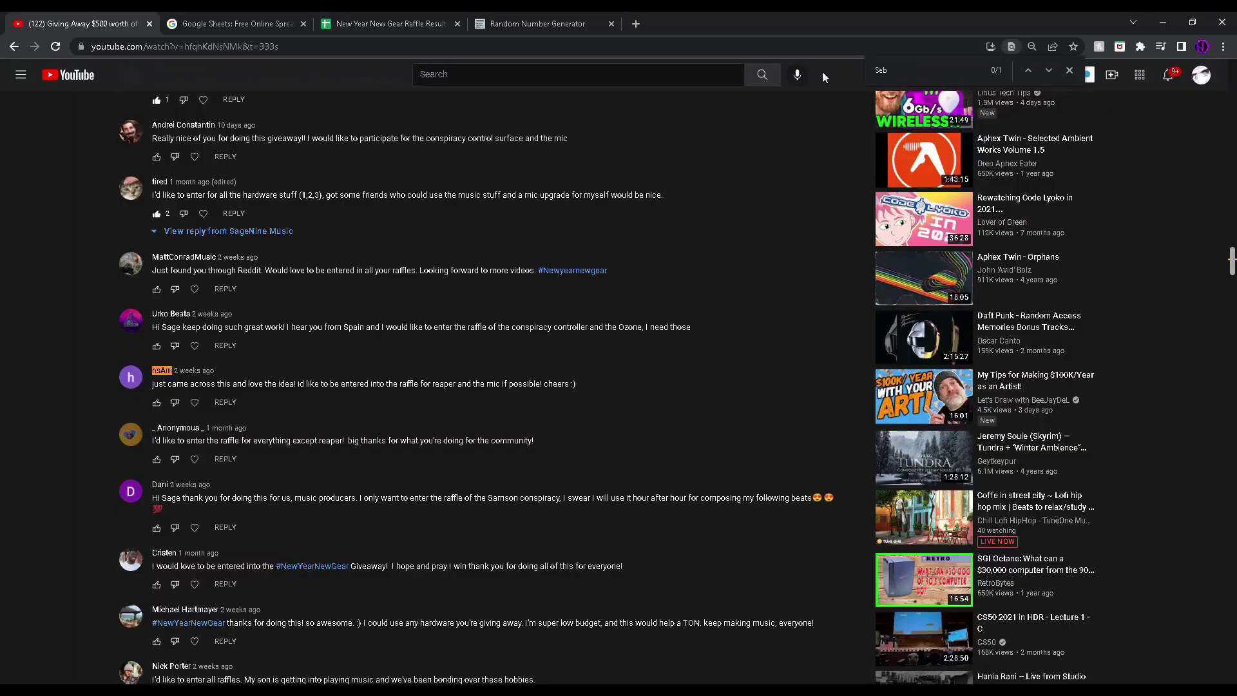
scroll(823, 73, down, 10)
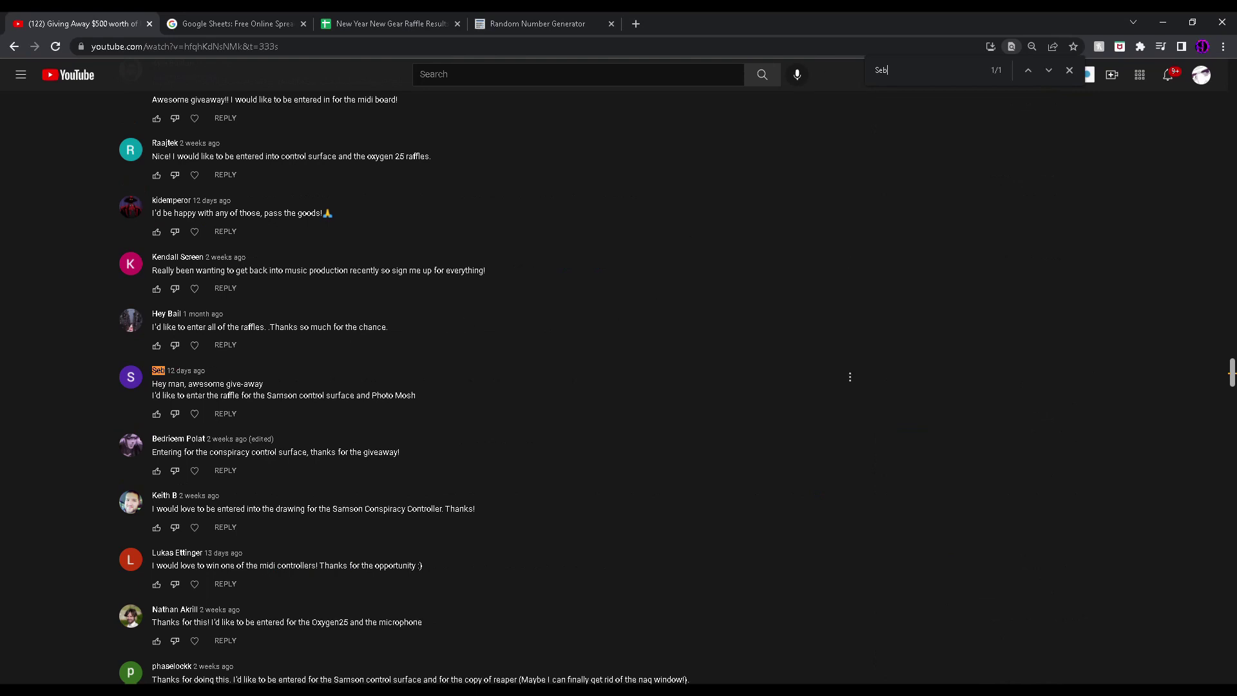
drag(207, 375, 158, 372)
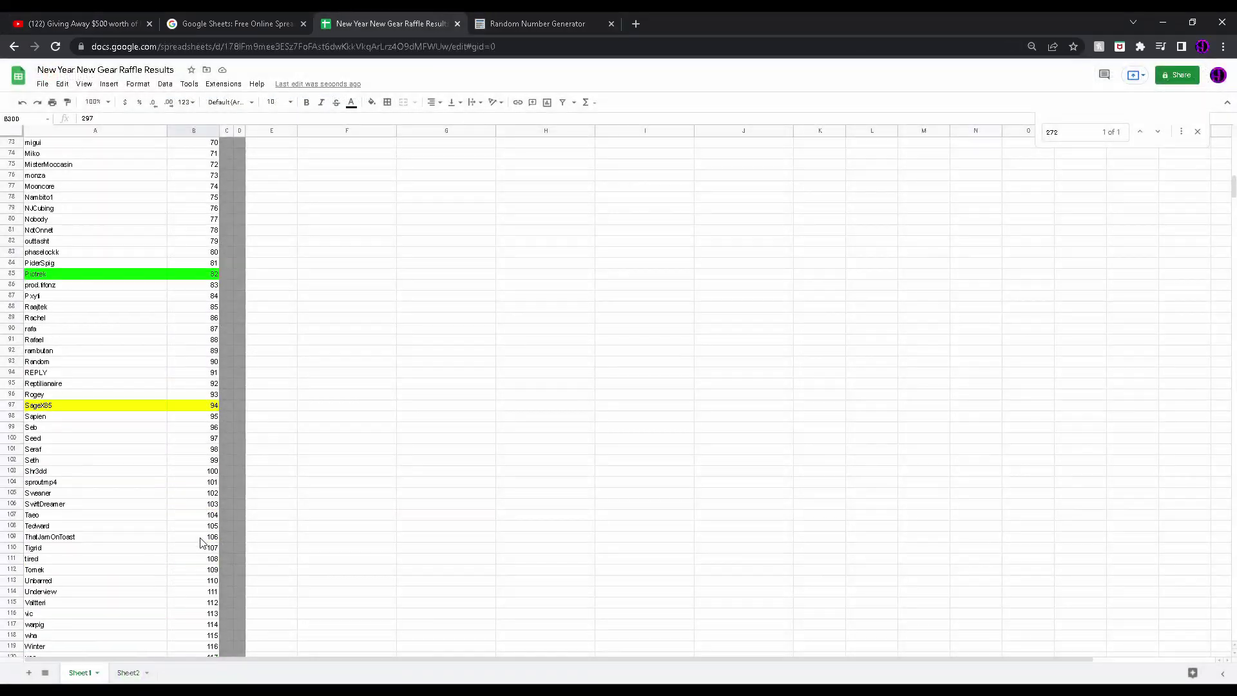
scroll(198, 549, down, 10)
scroll(198, 549, down, 5)
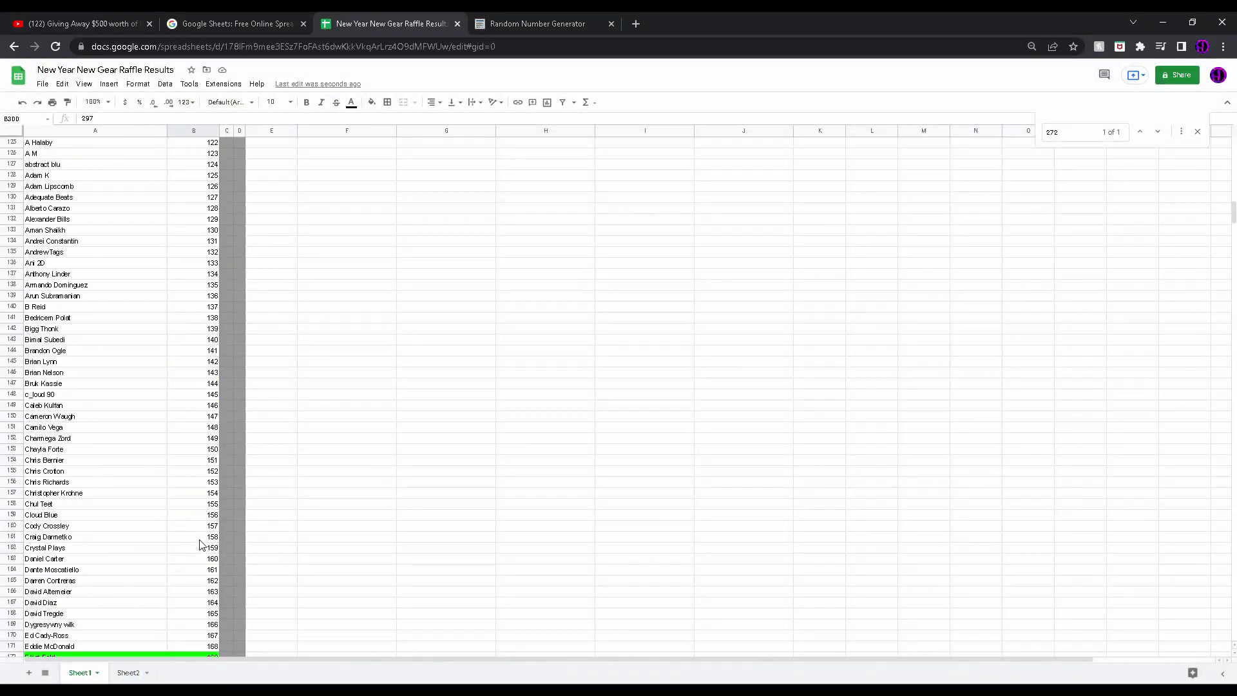
scroll(198, 550, down, 5)
scroll(197, 549, down, 4)
scroll(199, 549, down, 3)
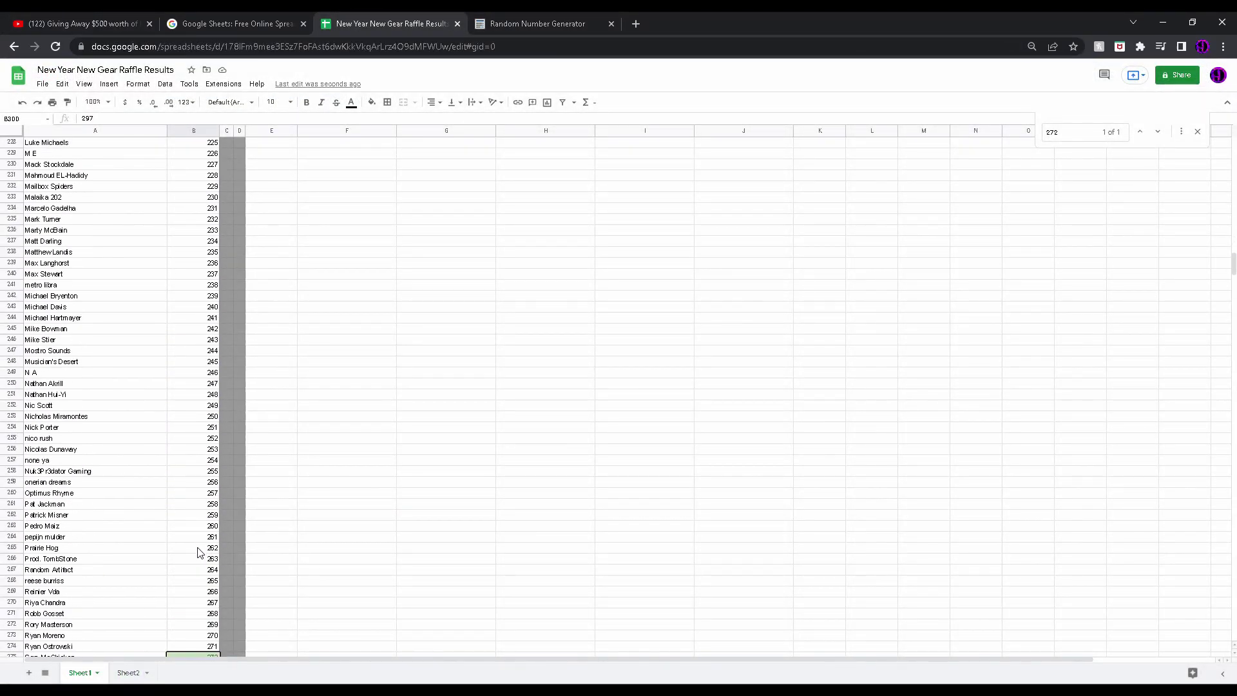
click(147, 508)
click(81, 23)
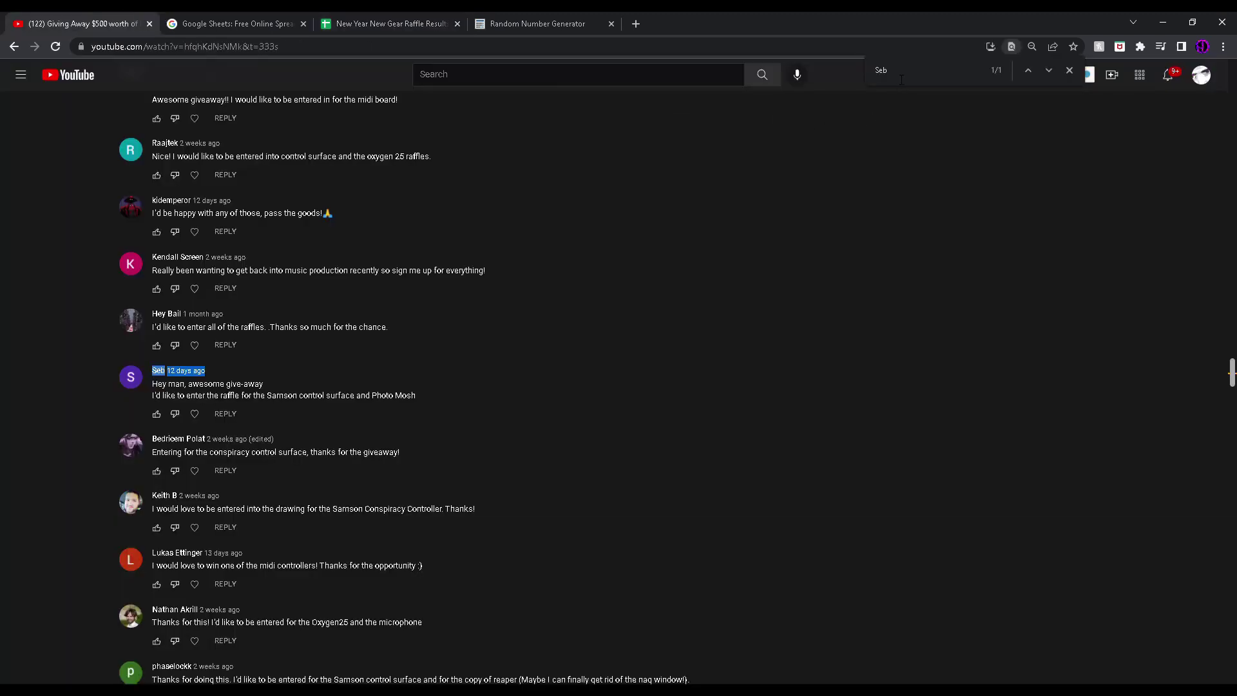
key(ctrl+v)
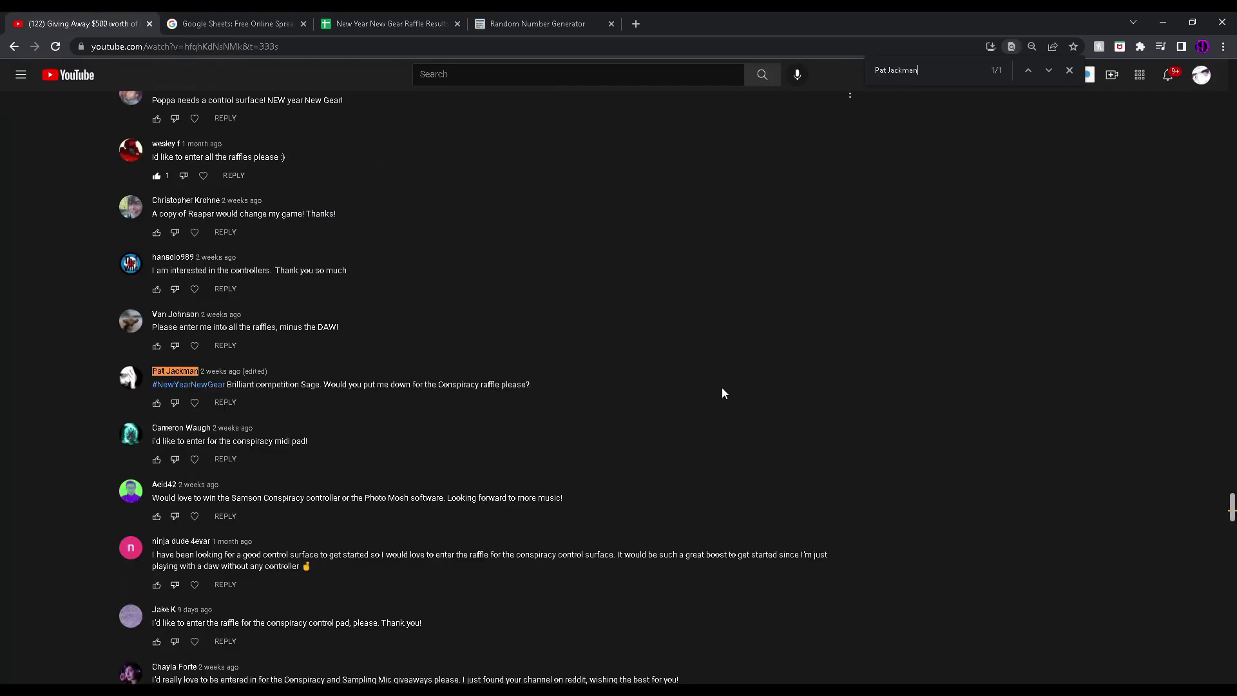
drag(278, 375, 152, 371)
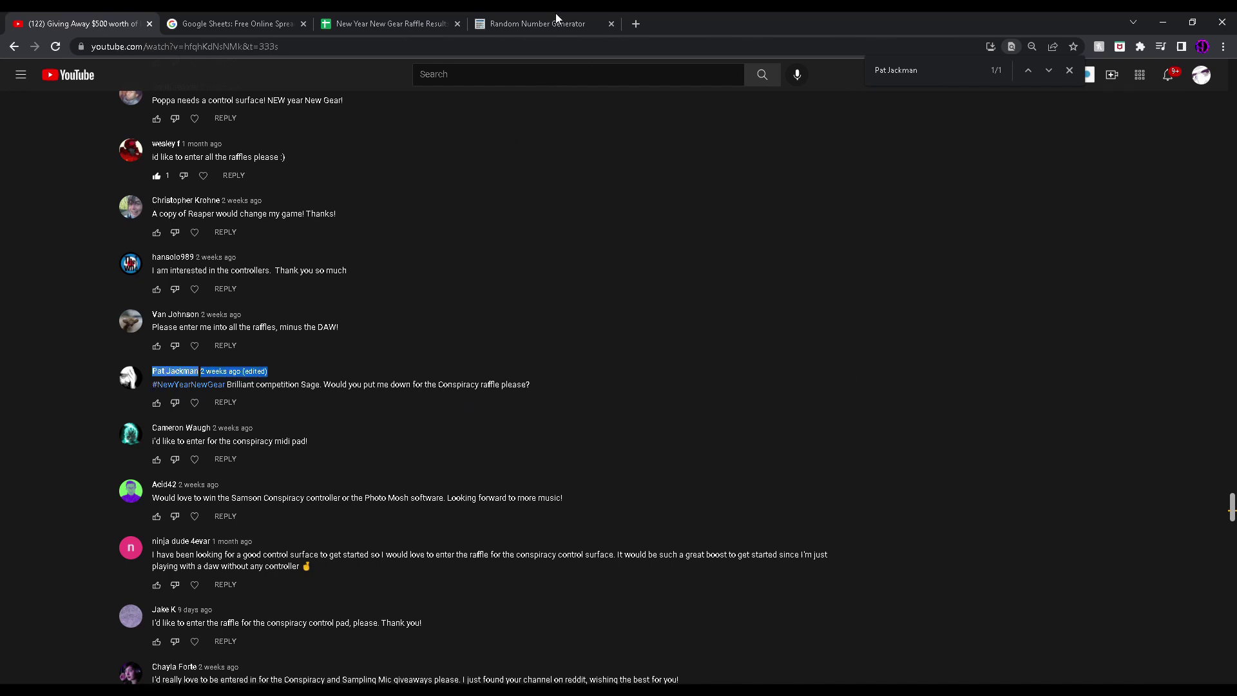
click(386, 23)
click(745, 378)
key(ctrl+Home)
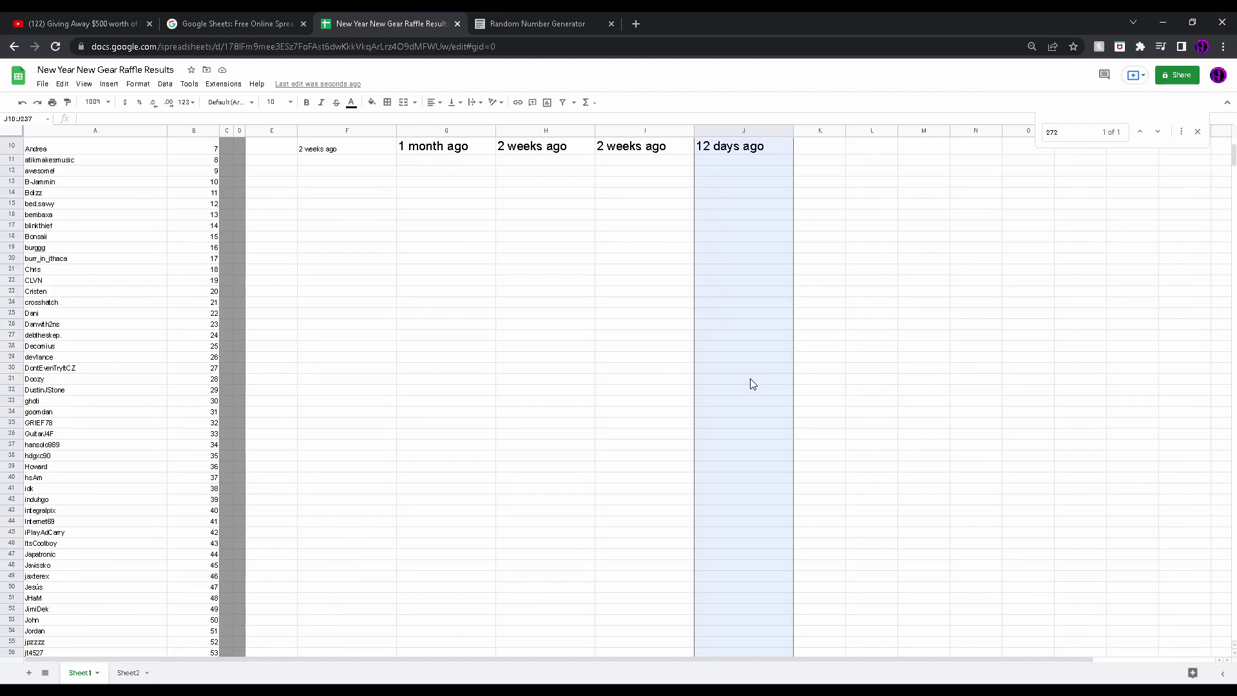
scroll(752, 383, up, 5)
click(744, 303)
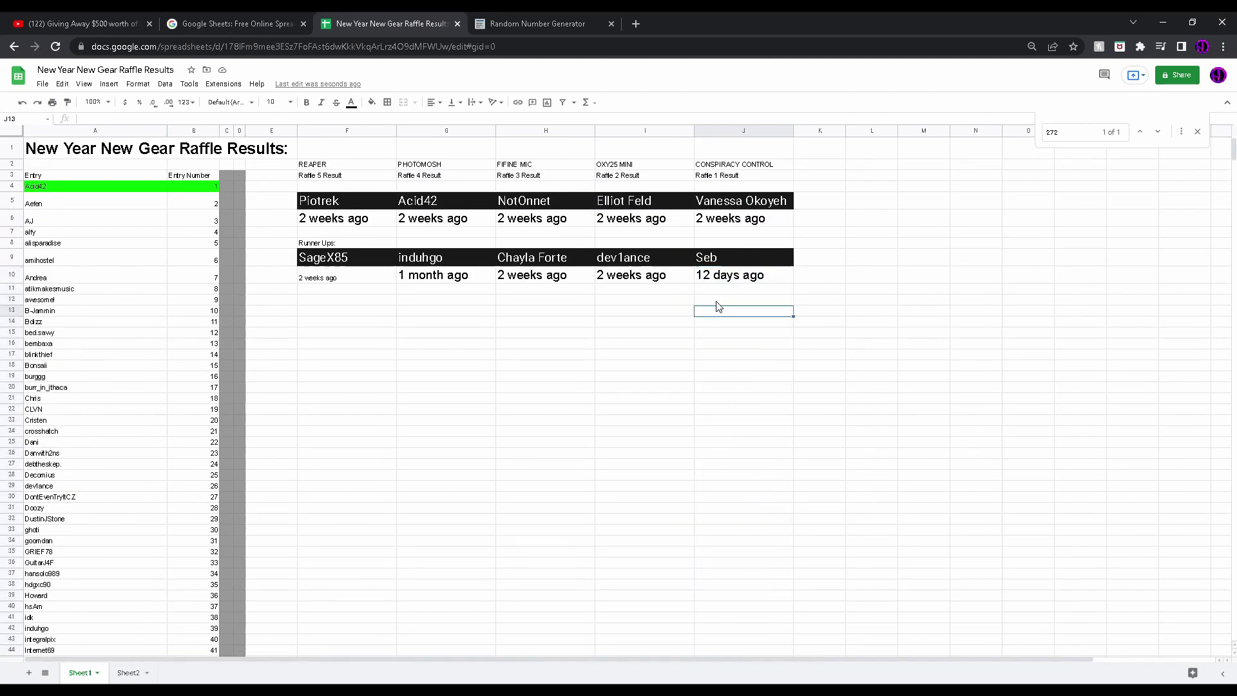
right_click(719, 306)
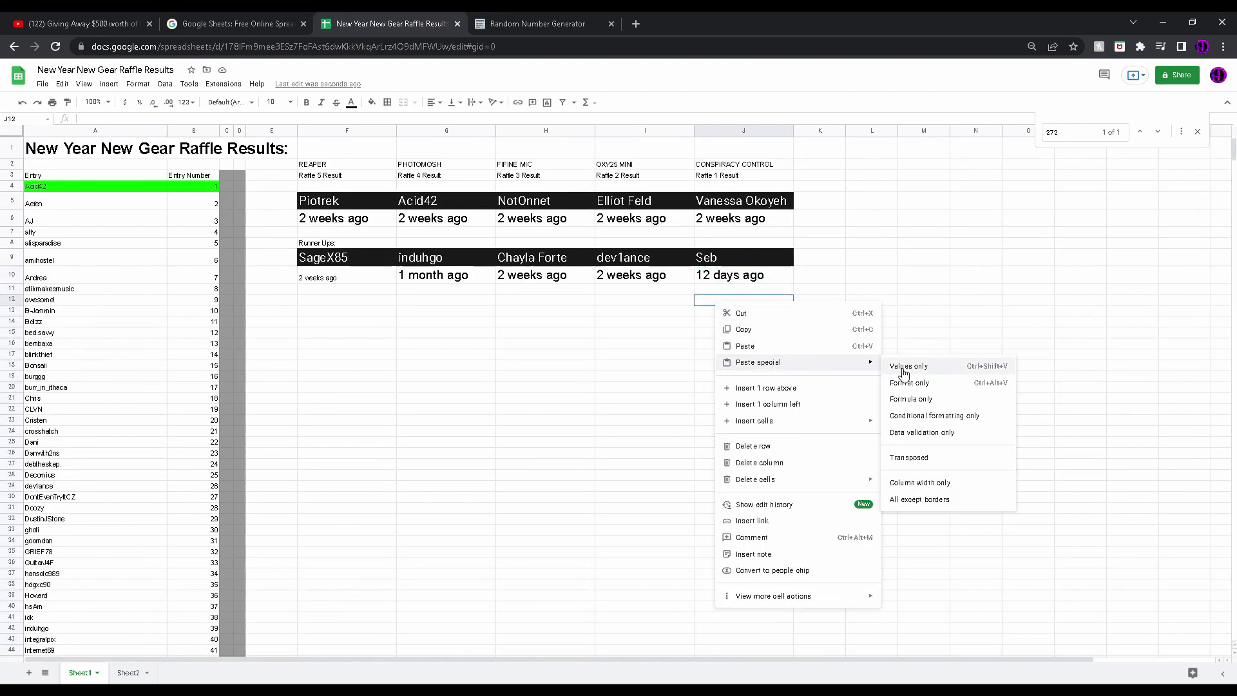
click(906, 370)
click(661, 401)
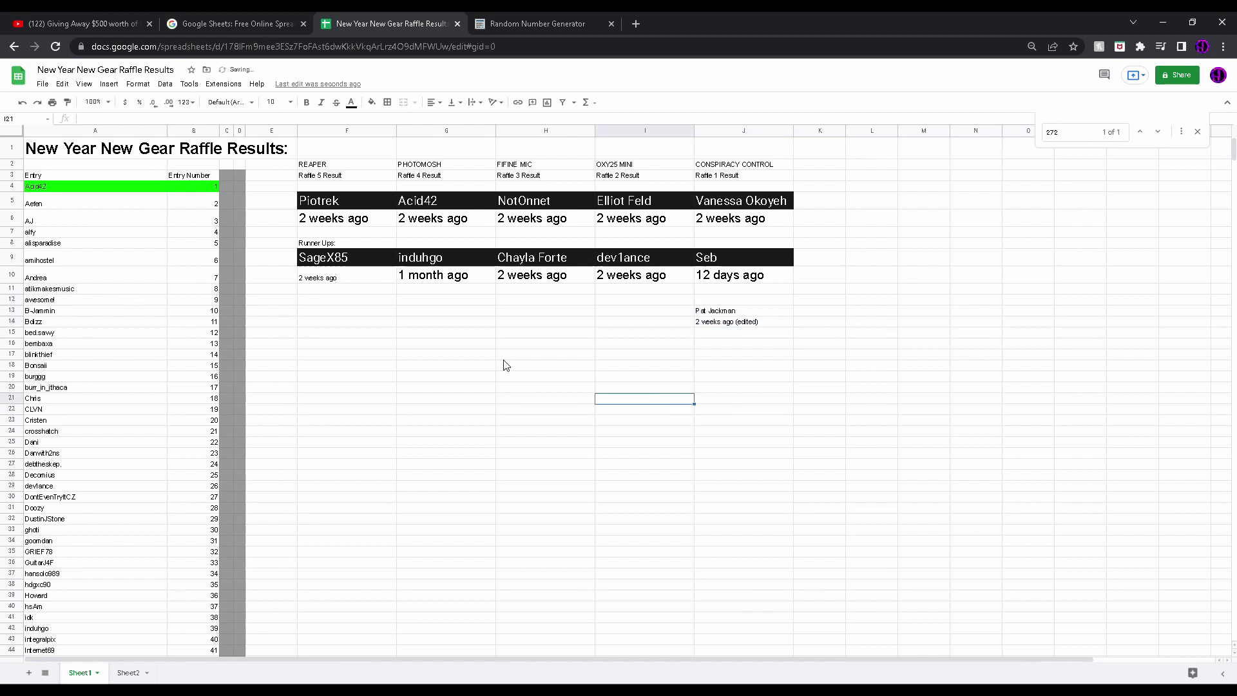